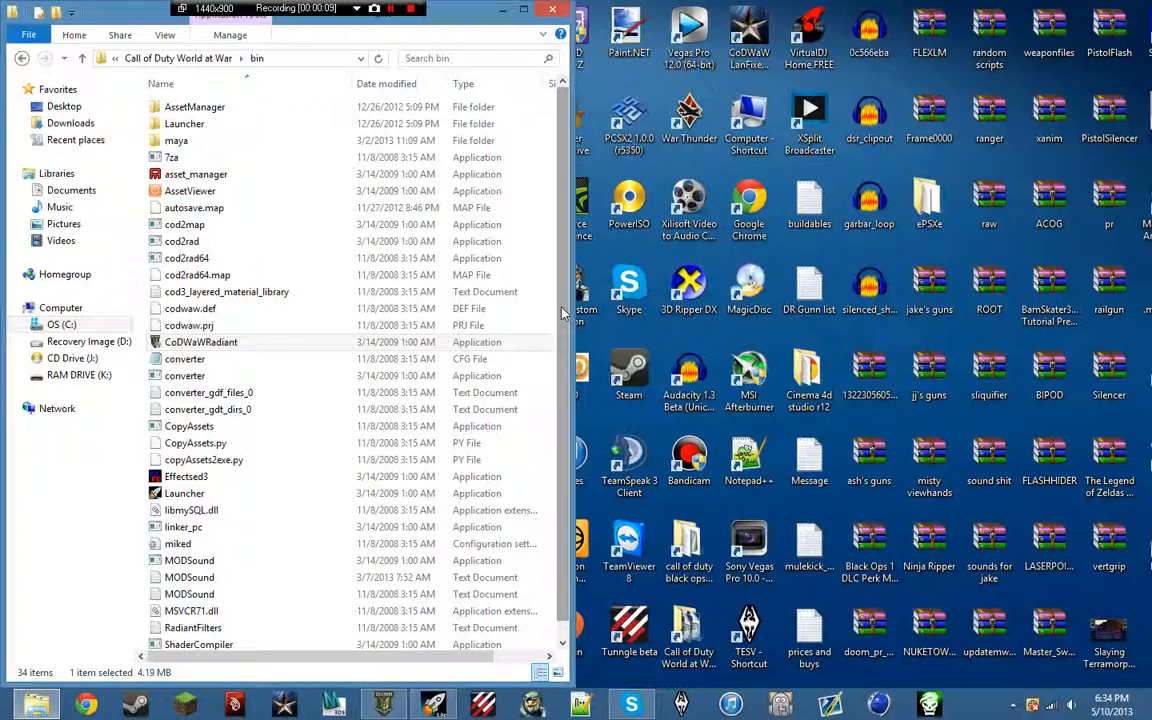
Go up to the Call of Duty World at War root folder and find the application files at the end of its list
{"action": "left_click", "coordinate": [150, 57]}
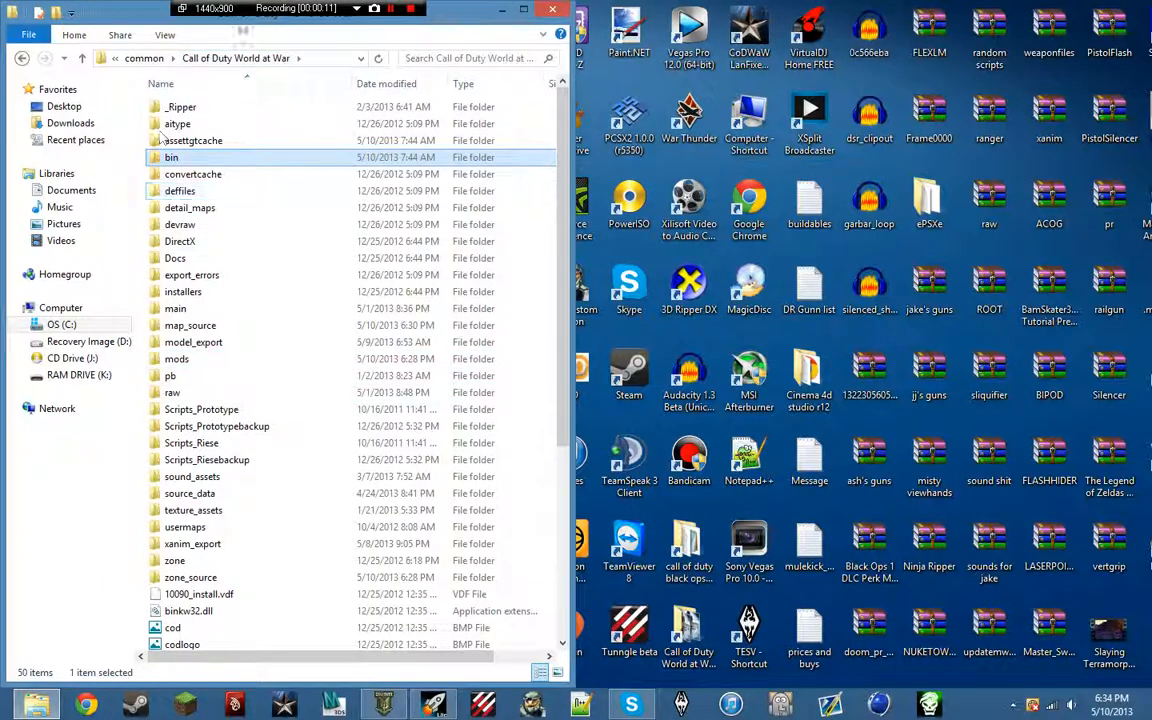
{"action": "left_click", "coordinate": [139, 175]}
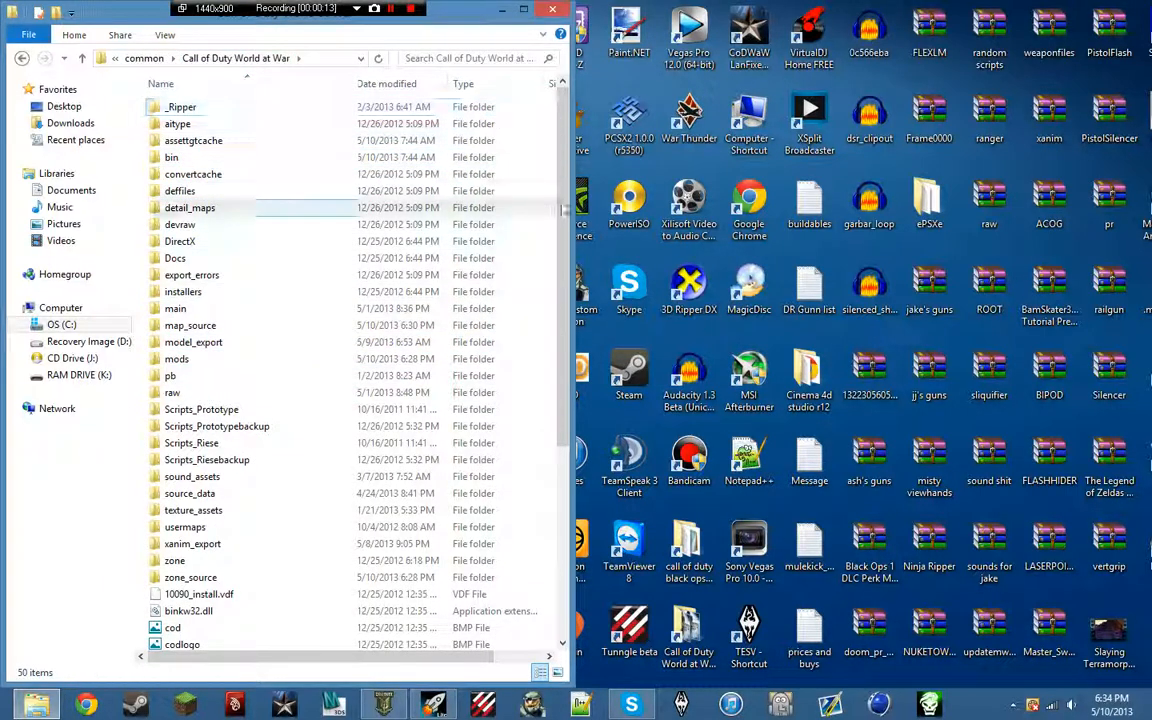
{"action": "scroll", "coordinate": [540, 545], "scroll_direction": "down", "scroll_amount": 6}
{"action": "scroll", "coordinate": [514, 108], "scroll_direction": "up", "scroll_amount": 6}
{"action": "scroll", "coordinate": [483, 410], "scroll_direction": "down", "scroll_amount": 4}
{"action": "scroll", "coordinate": [483, 414], "scroll_direction": "down", "scroll_amount": 2}
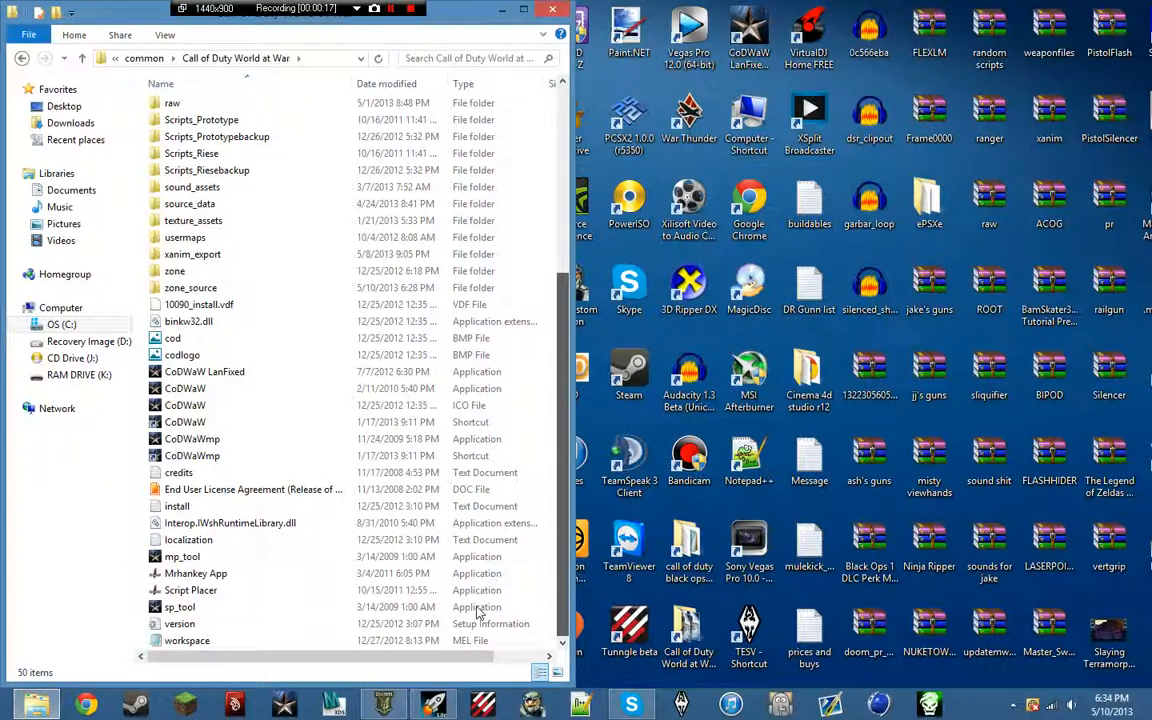
{"action": "left_click", "coordinate": [478, 608]}
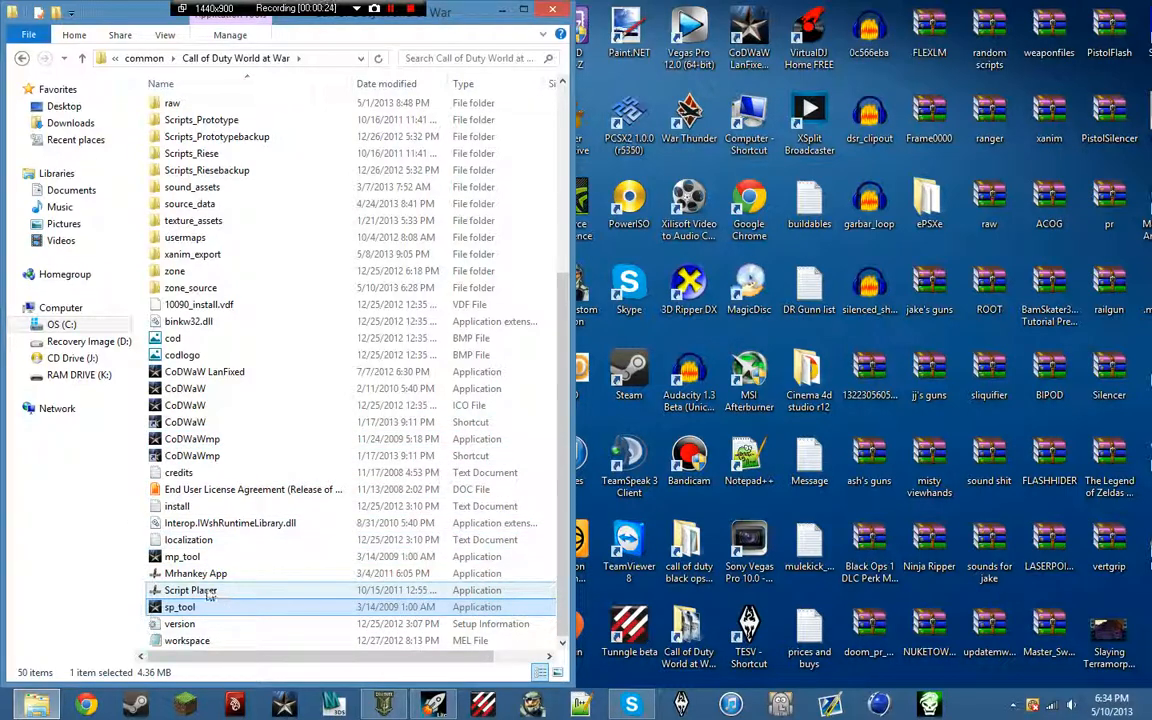
Launch the Script Placer application from the root folder and move its window clear of the file listing
{"action": "left_click_drag", "start_coordinate": [143, 595], "coordinate": [130, 573]}
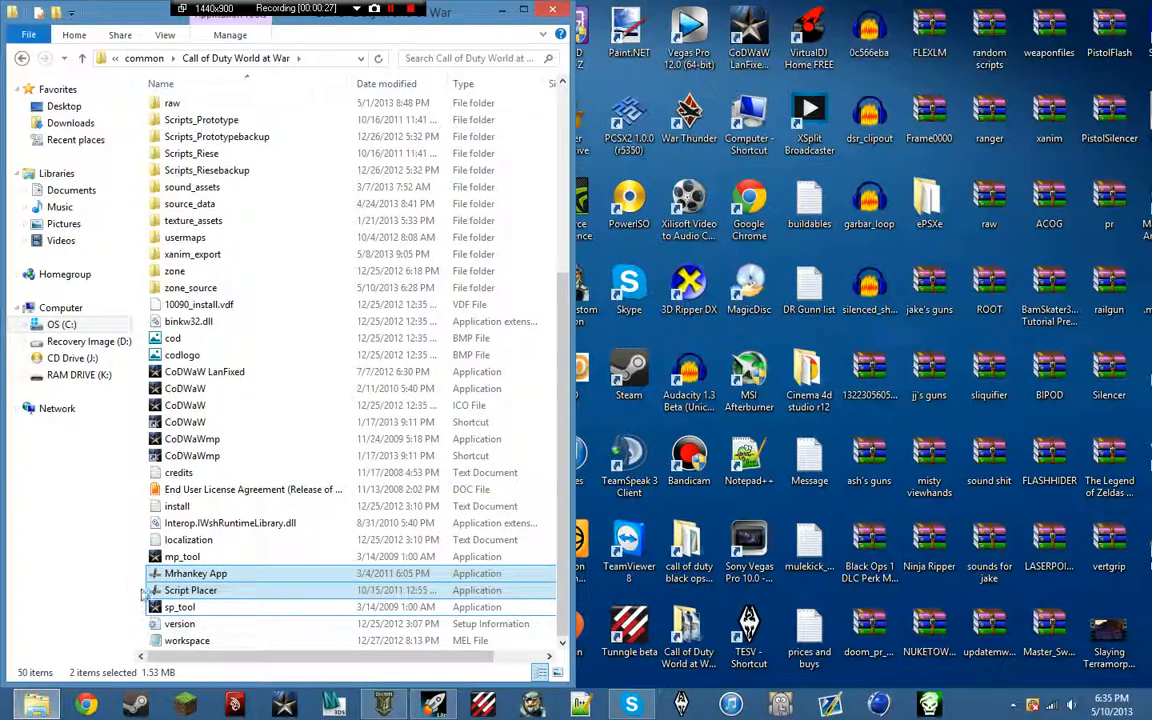
{"action": "left_click", "coordinate": [135, 583]}
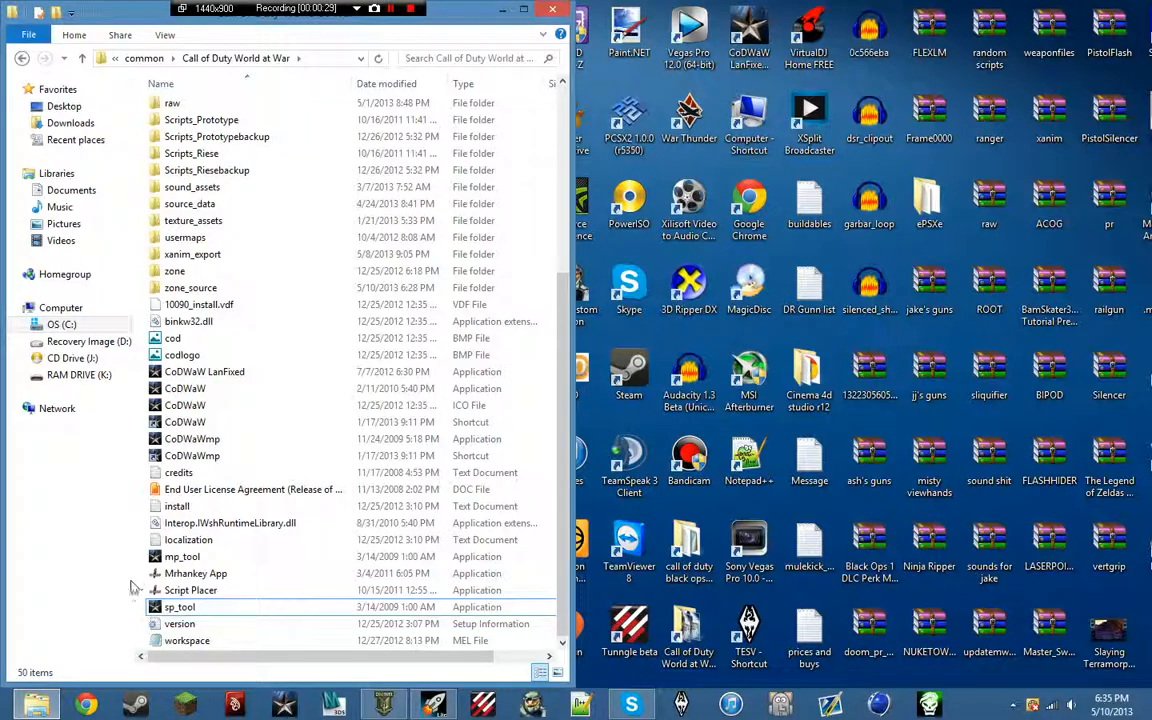
{"action": "left_click", "coordinate": [182, 592]}
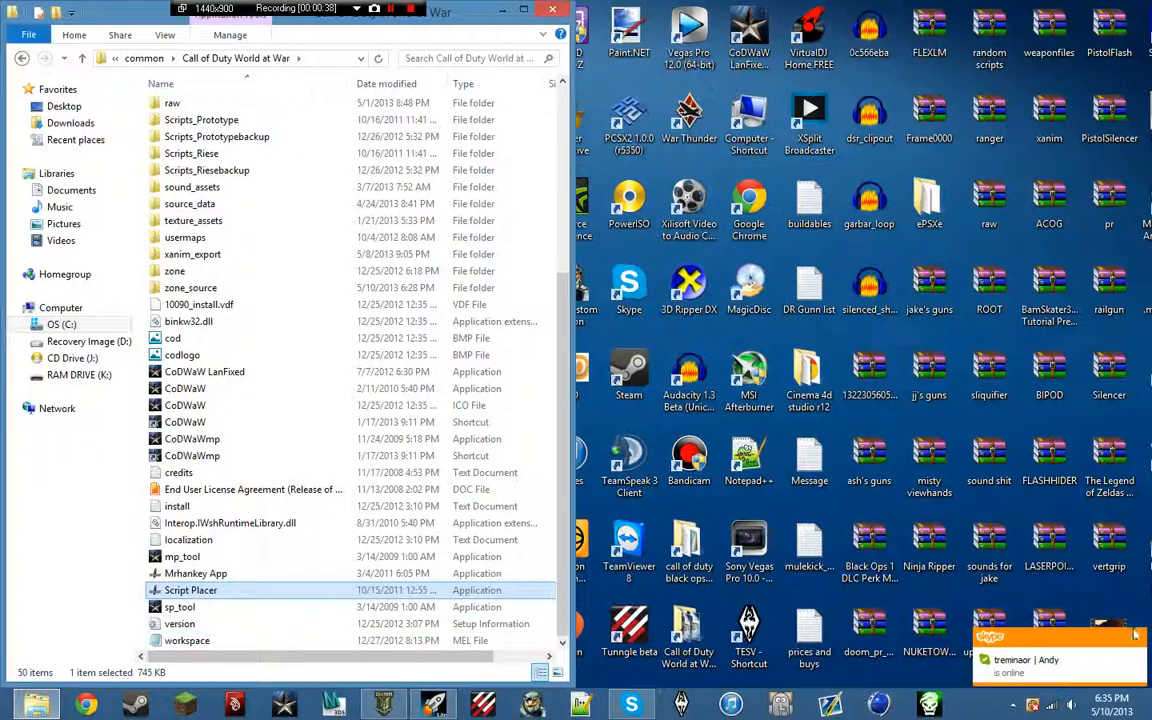
{"action": "left_click", "coordinate": [1135, 634]}
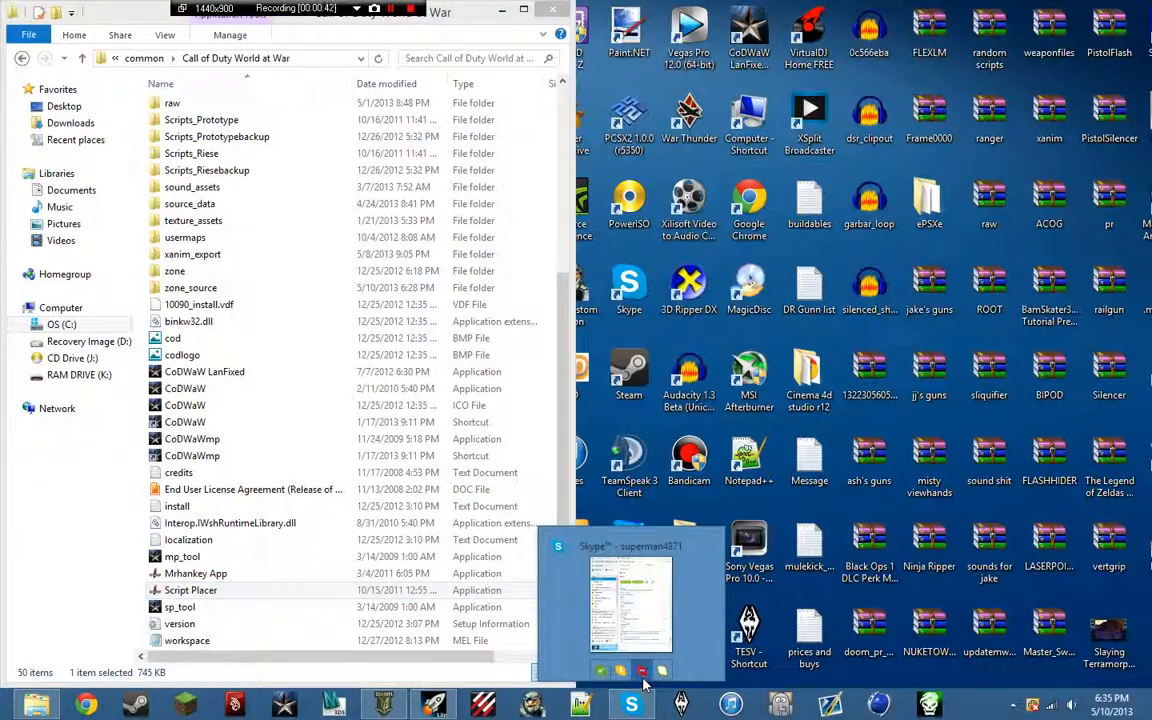
{"action": "left_click", "coordinate": [195, 608]}
{"action": "double_click", "coordinate": [190, 590]}
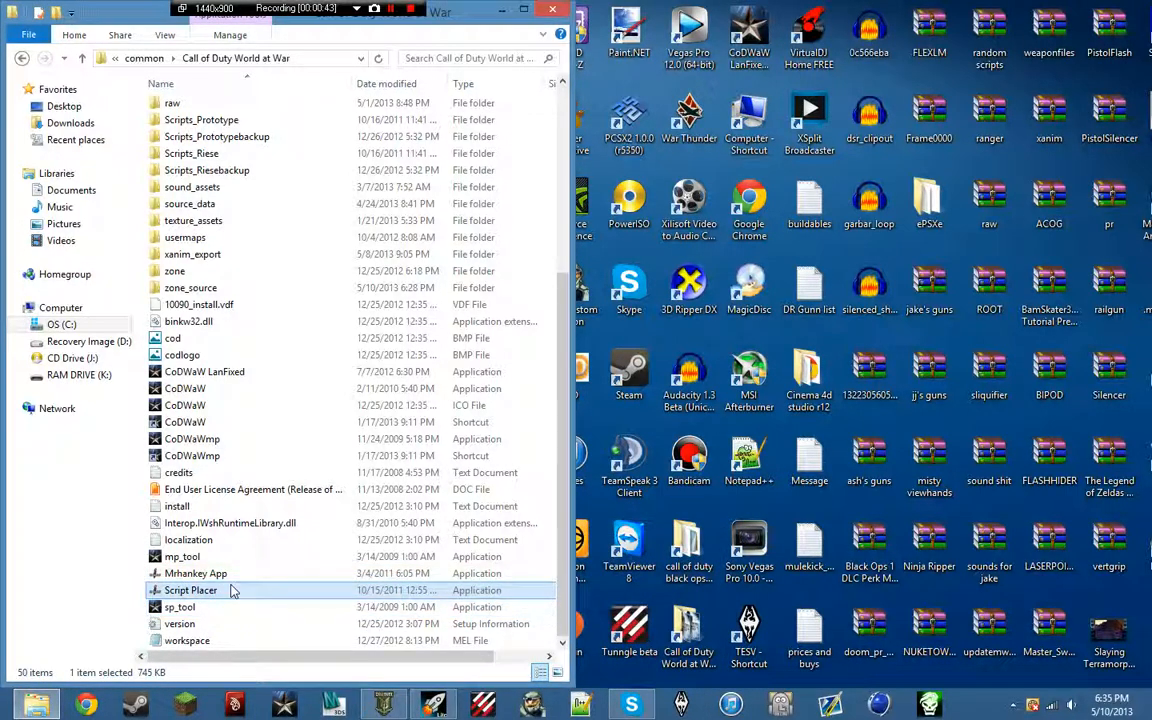
{"action": "left_click_drag", "start_coordinate": [258, 144], "coordinate": [1039, 30]}
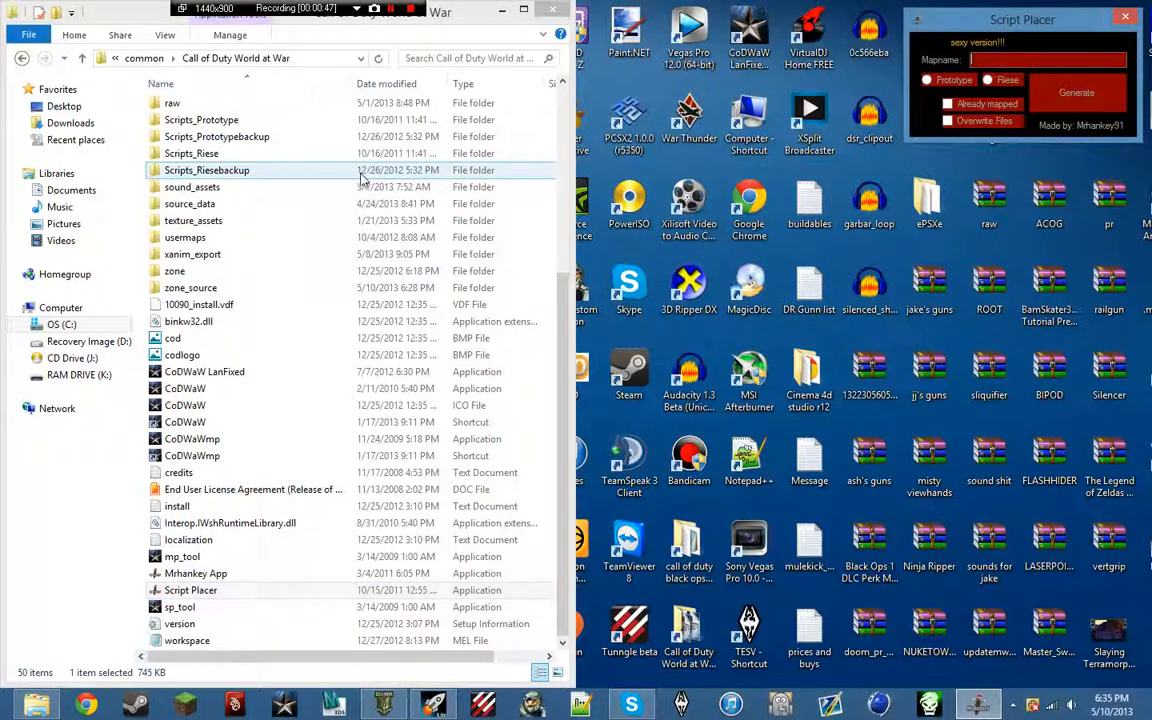
Open the bin folder and switch to the Call of Duty World at War Launcher
{"action": "left_click", "coordinate": [322, 136]}
{"action": "scroll", "coordinate": [322, 134], "scroll_direction": "up", "scroll_amount": 6}
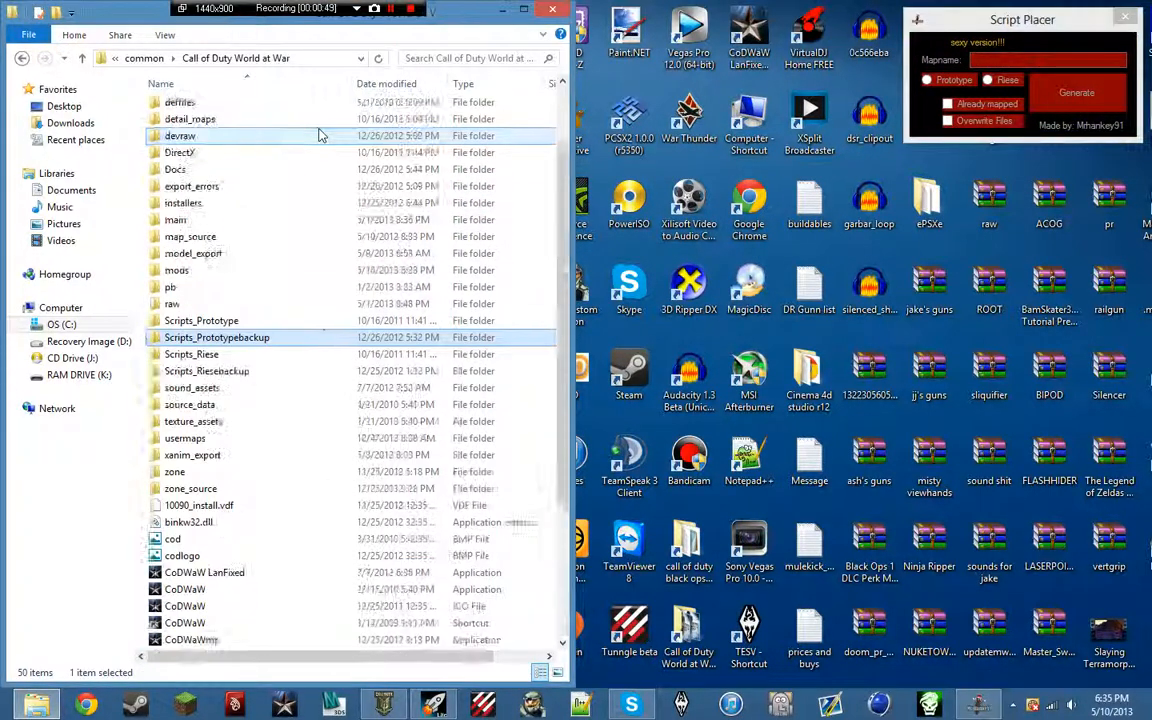
{"action": "double_click", "coordinate": [288, 158]}
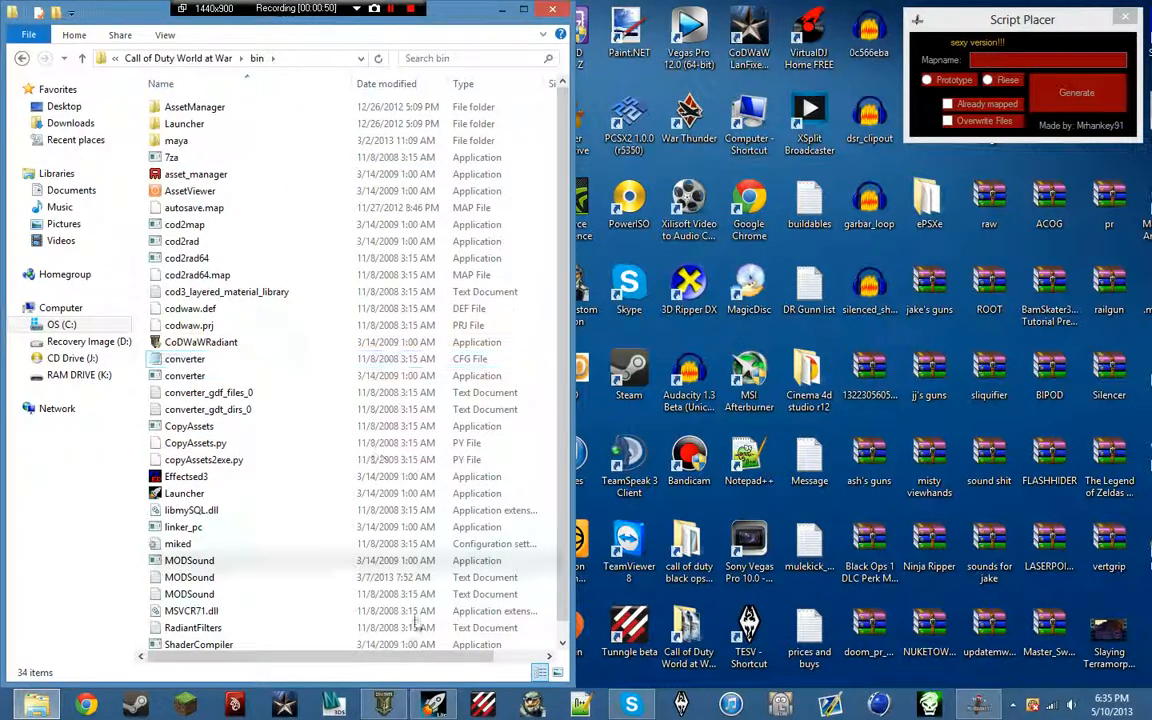
{"action": "left_click", "coordinate": [437, 705]}
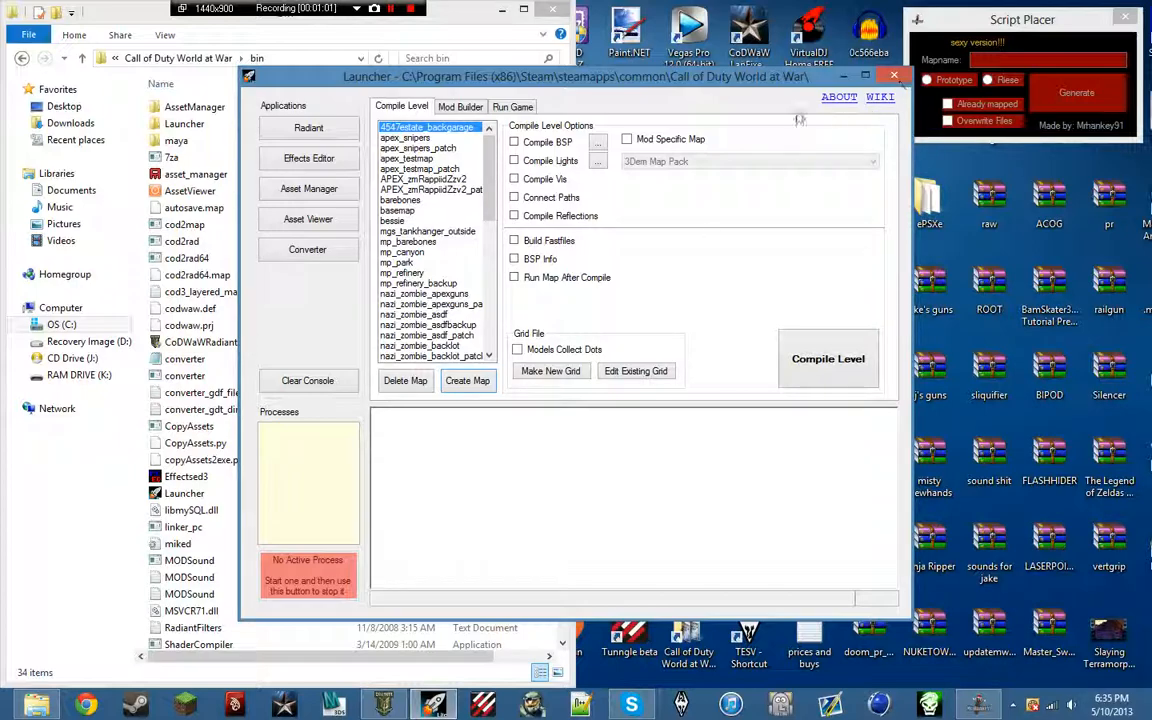
{"action": "left_click", "coordinate": [476, 387]}
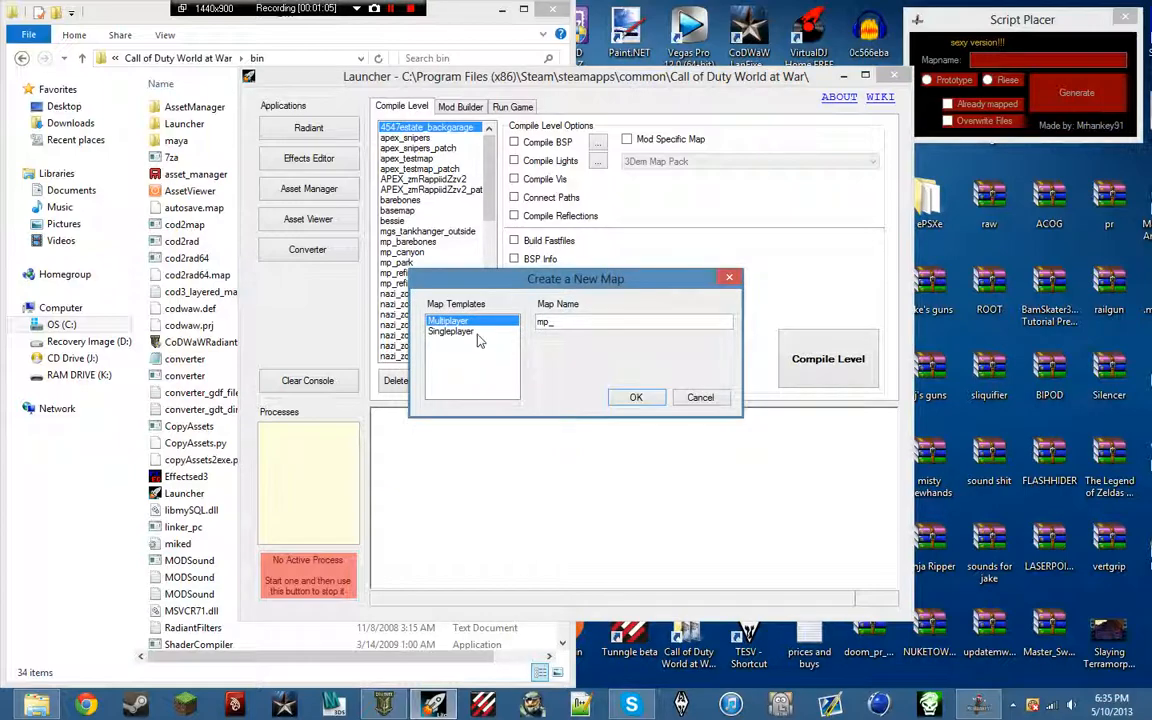
{"action": "left_click", "coordinate": [498, 332]}
{"action": "type", "text": "basema"}
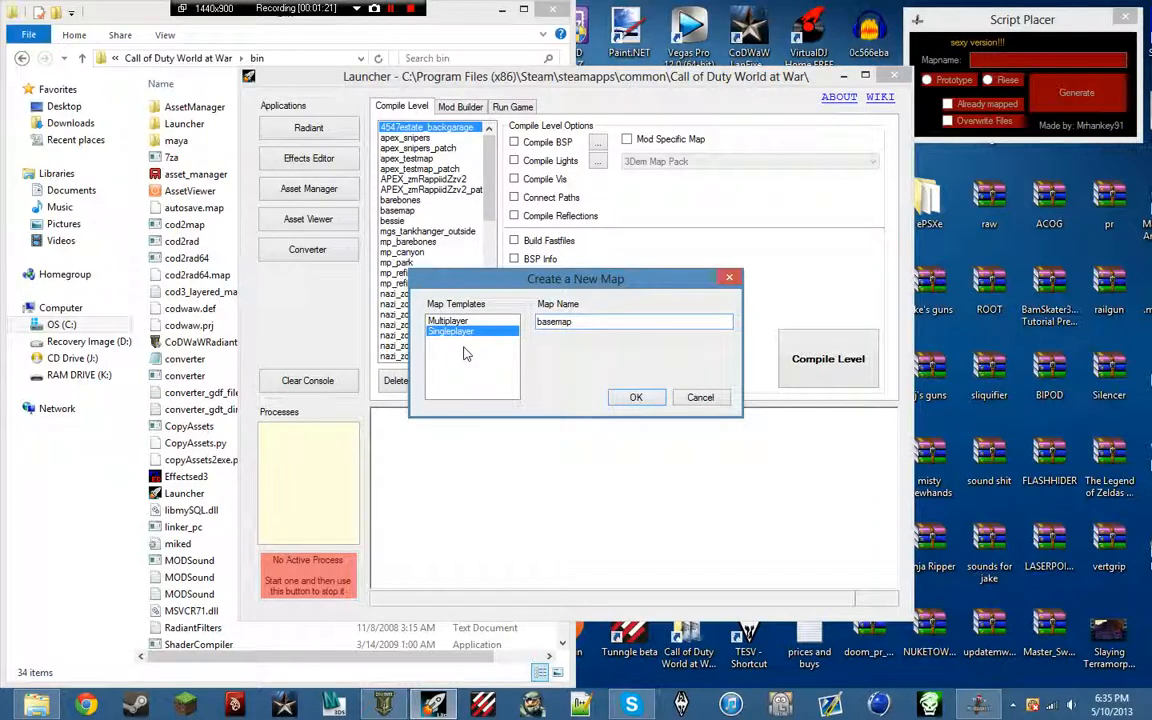
{"action": "left_click", "coordinate": [733, 276]}
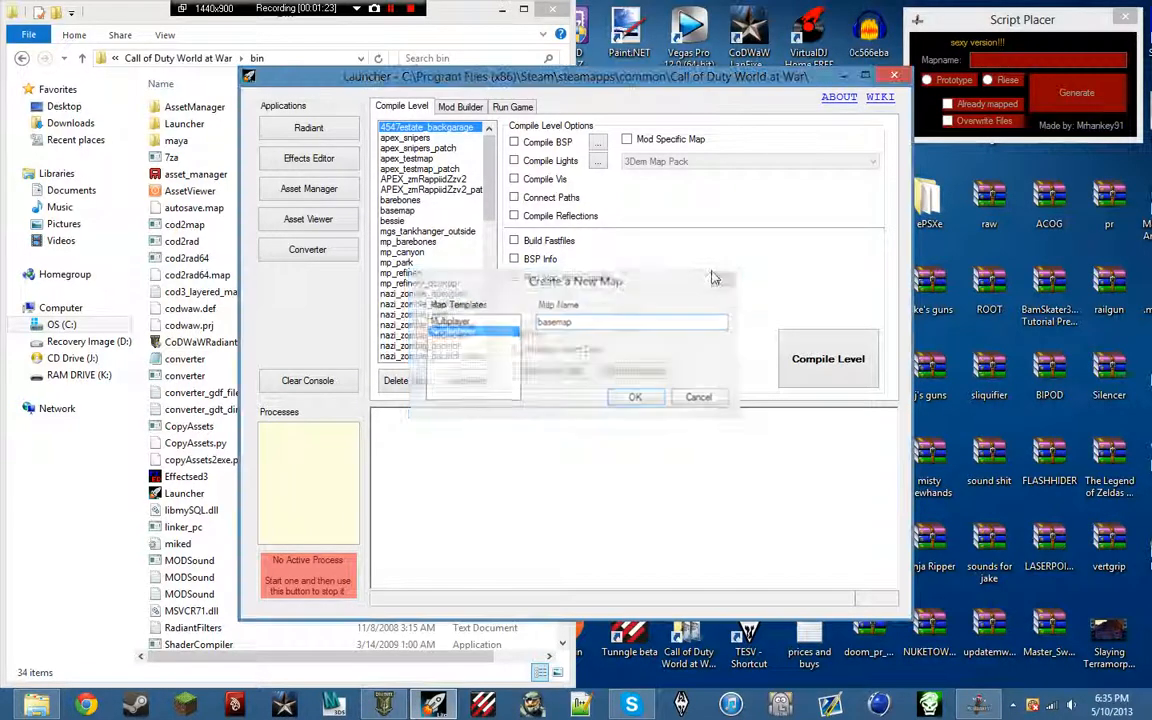
{"action": "left_click", "coordinate": [846, 80]}
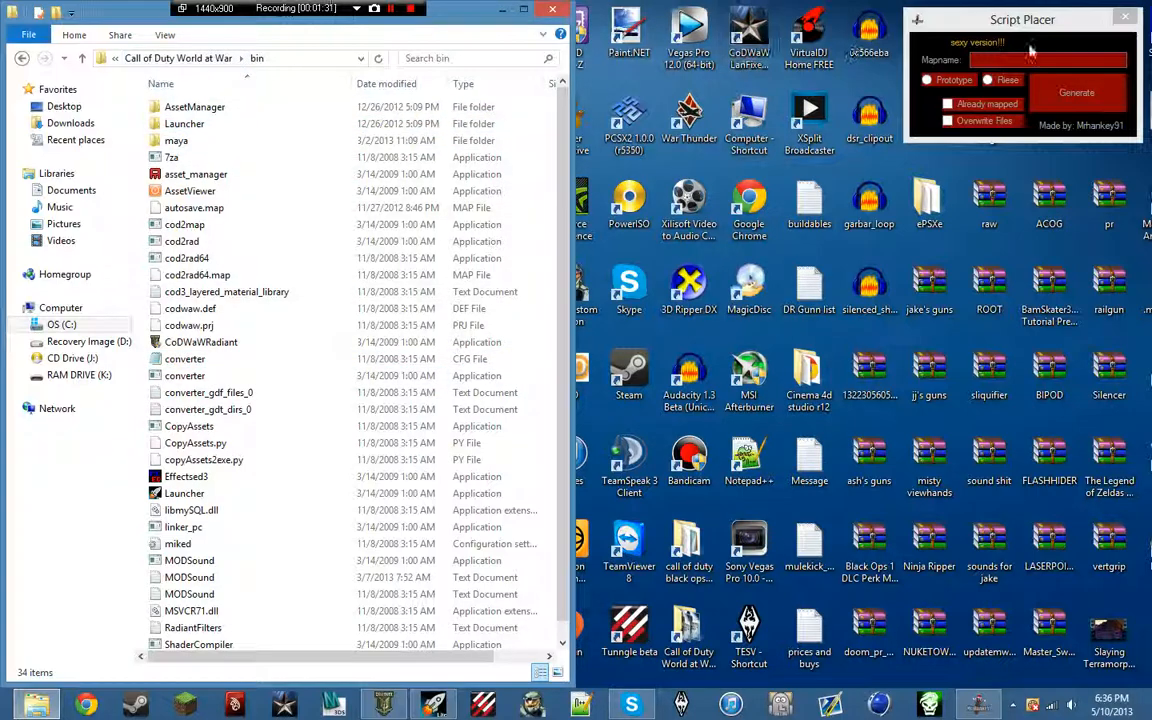
Open the map_source folder in the root folder and look through the map files, including basemap.map
{"action": "left_click", "coordinate": [185, 58]}
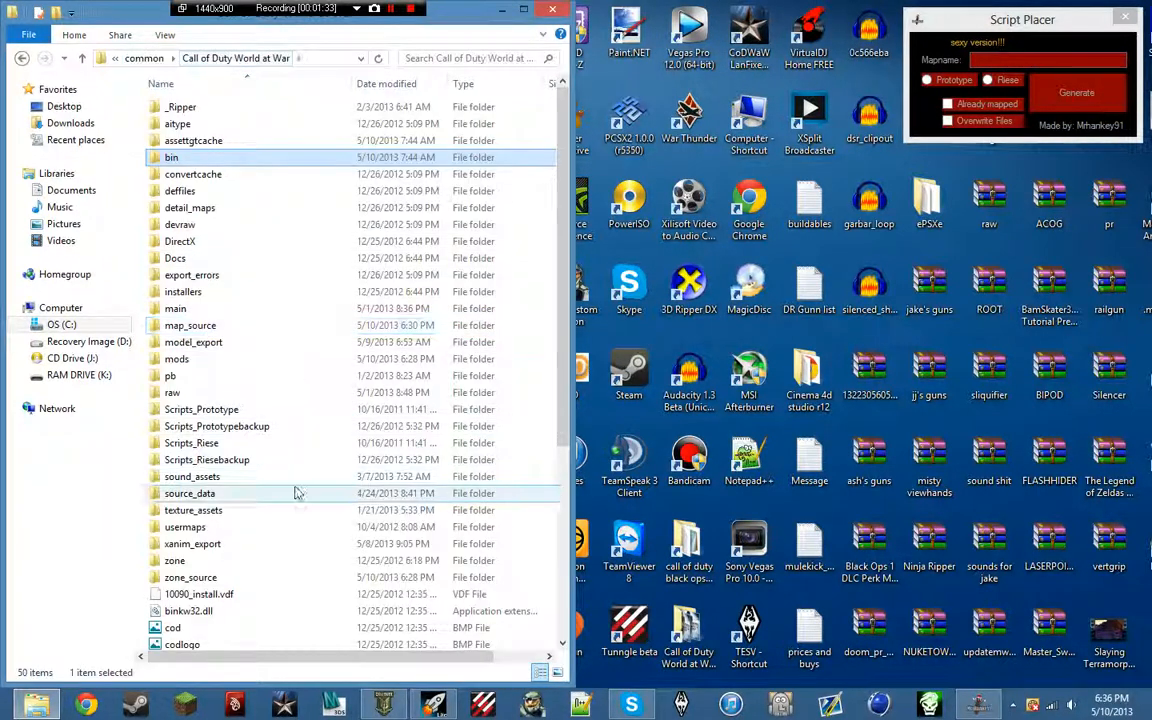
{"action": "double_click", "coordinate": [230, 325]}
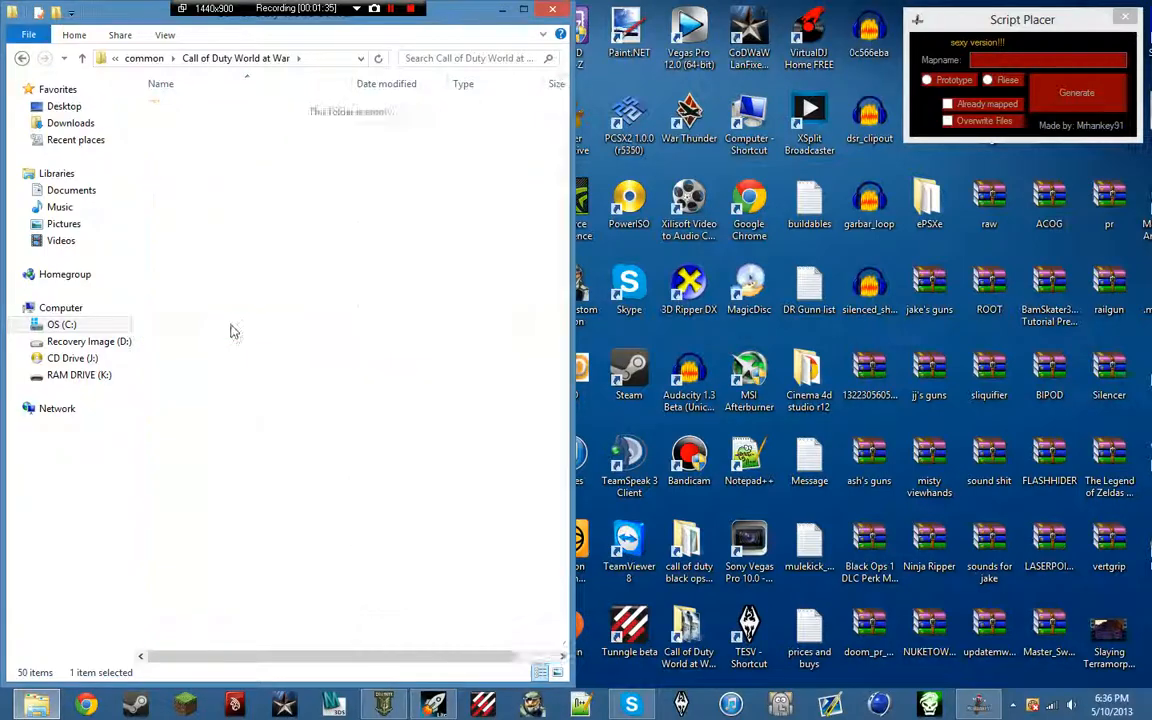
{"action": "scroll", "coordinate": [270, 310], "scroll_direction": "down", "scroll_amount": 15}
{"action": "scroll", "coordinate": [281, 305], "scroll_direction": "up", "scroll_amount": 12}
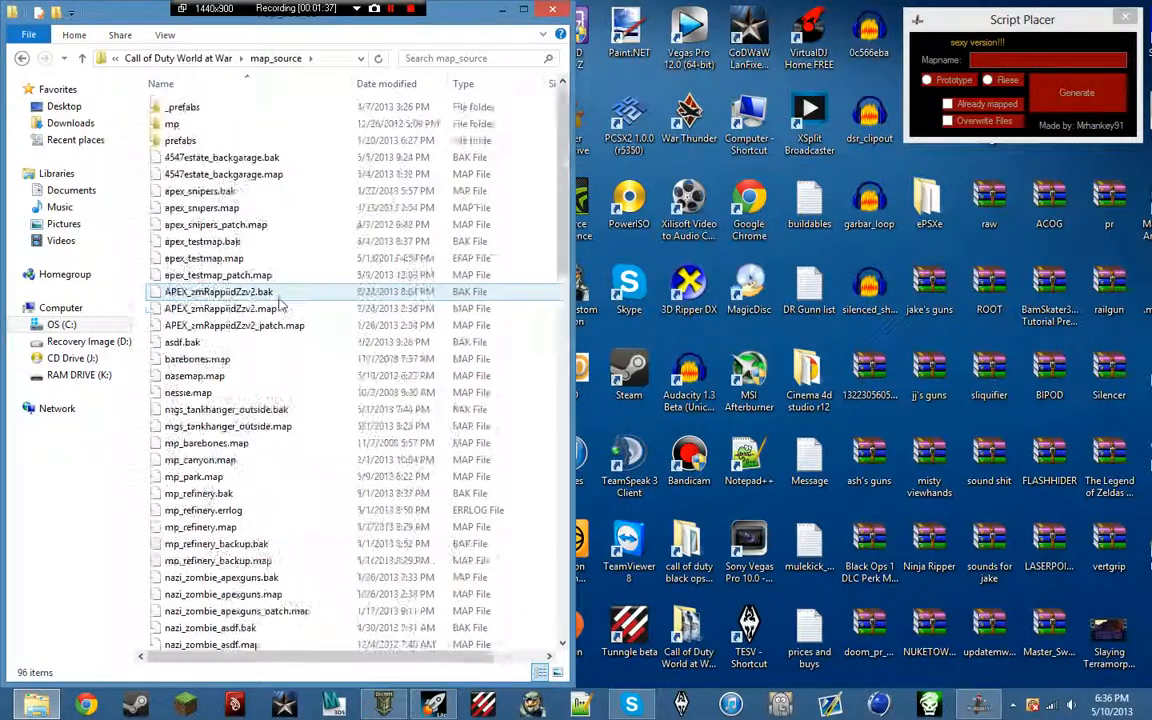
{"action": "left_click", "coordinate": [200, 376]}
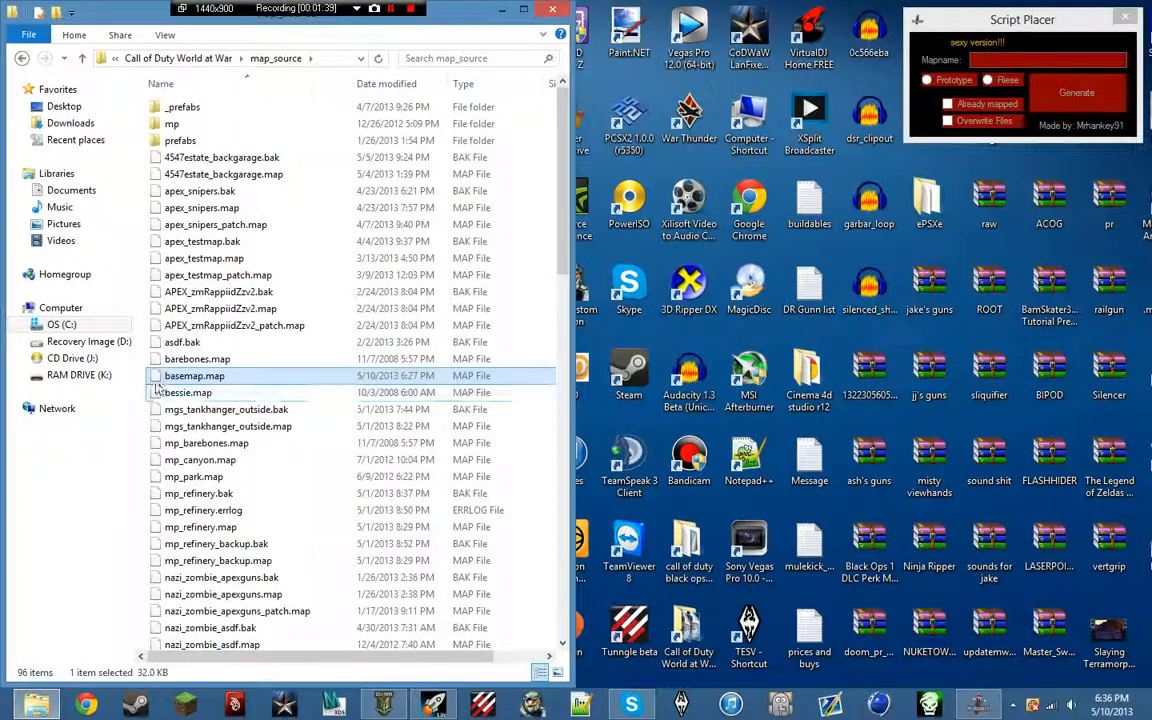
{"action": "left_click_drag", "start_coordinate": [137, 379], "coordinate": [160, 375]}
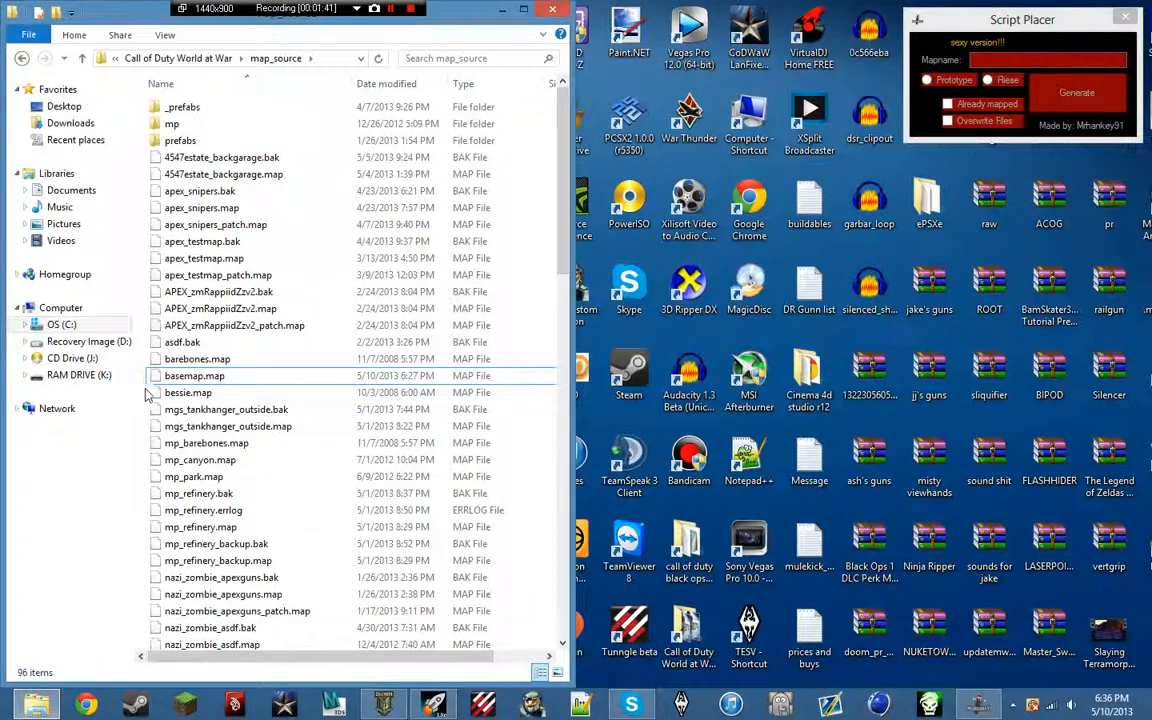
{"action": "scroll", "coordinate": [160, 380], "scroll_direction": "down", "scroll_amount": 20}
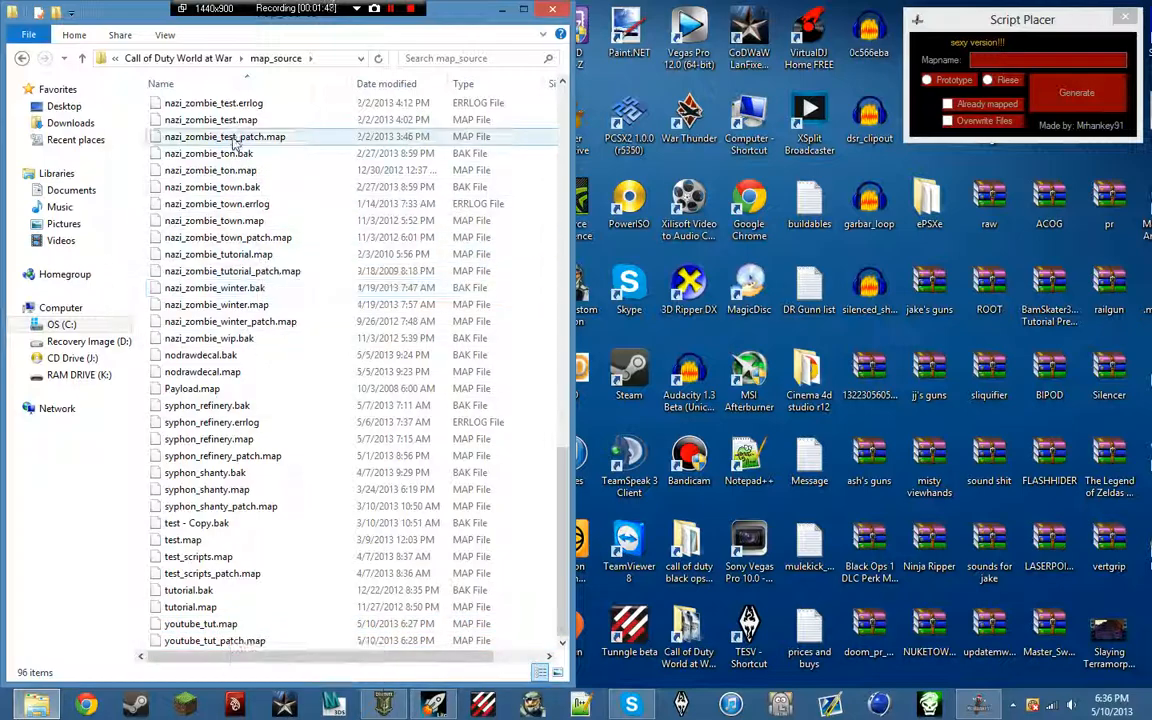
Set Script Placer to map name youtube_tut with the Riese, Already mapped and Overwrite Files options
{"action": "left_click", "coordinate": [196, 61]}
{"action": "left_click_drag", "start_coordinate": [1010, 27], "coordinate": [645, 128]}
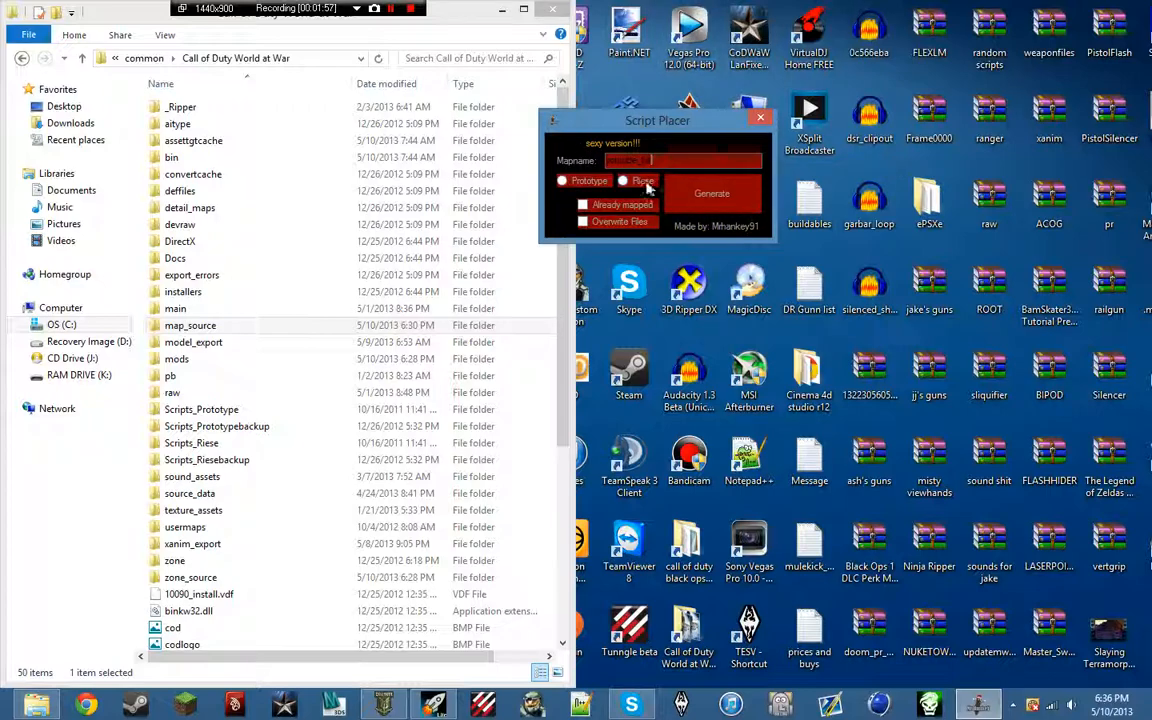
{"action": "left_click", "coordinate": [713, 195]}
{"action": "left_click", "coordinate": [609, 401]}
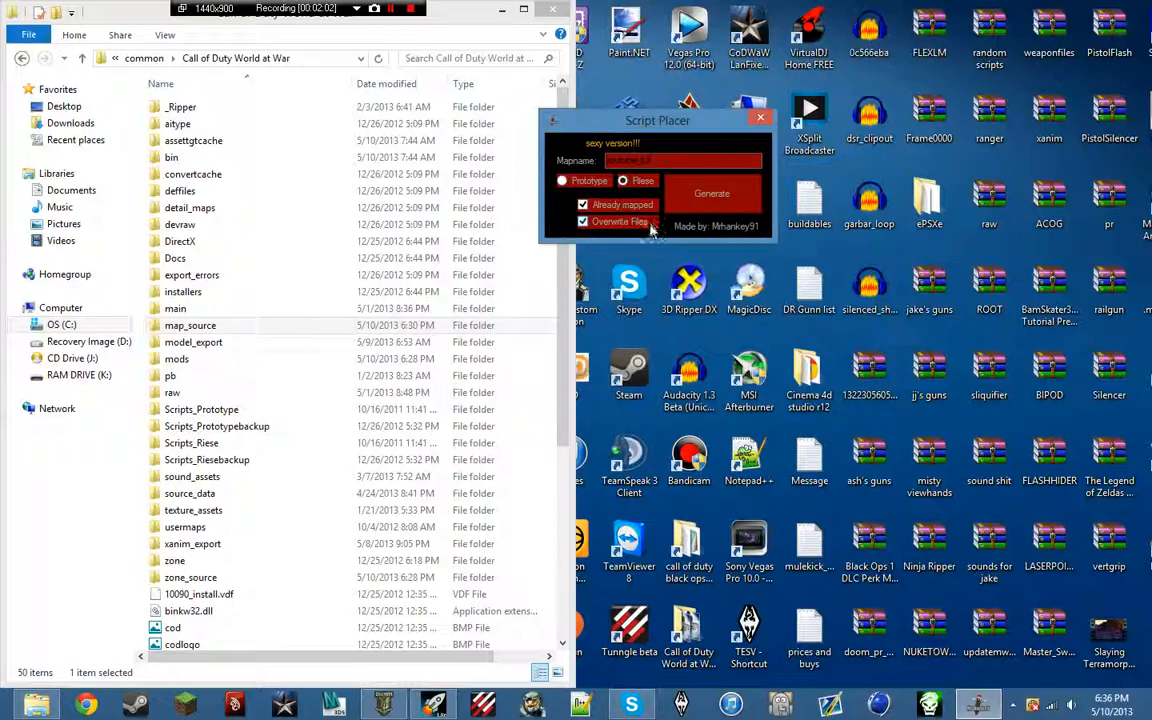
Try to generate the map scripts, decline overwriting the existing files, and close Script Placer
{"action": "left_click", "coordinate": [705, 193]}
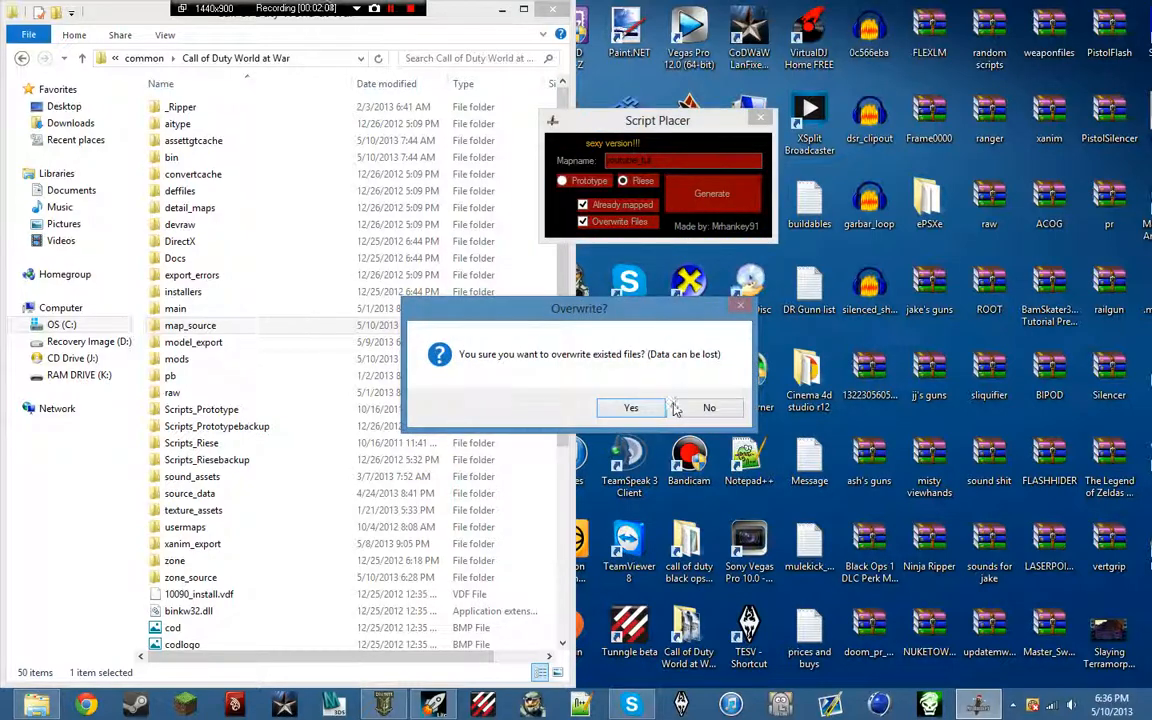
{"action": "left_click", "coordinate": [700, 409]}
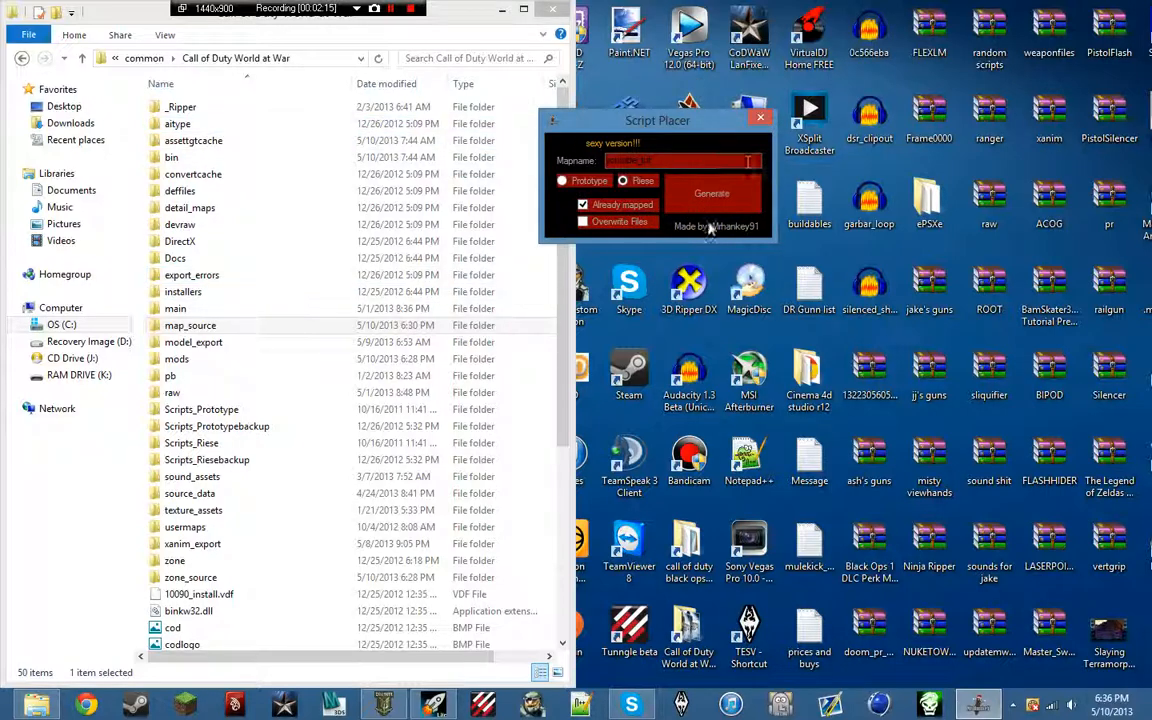
{"action": "left_click", "coordinate": [764, 120]}
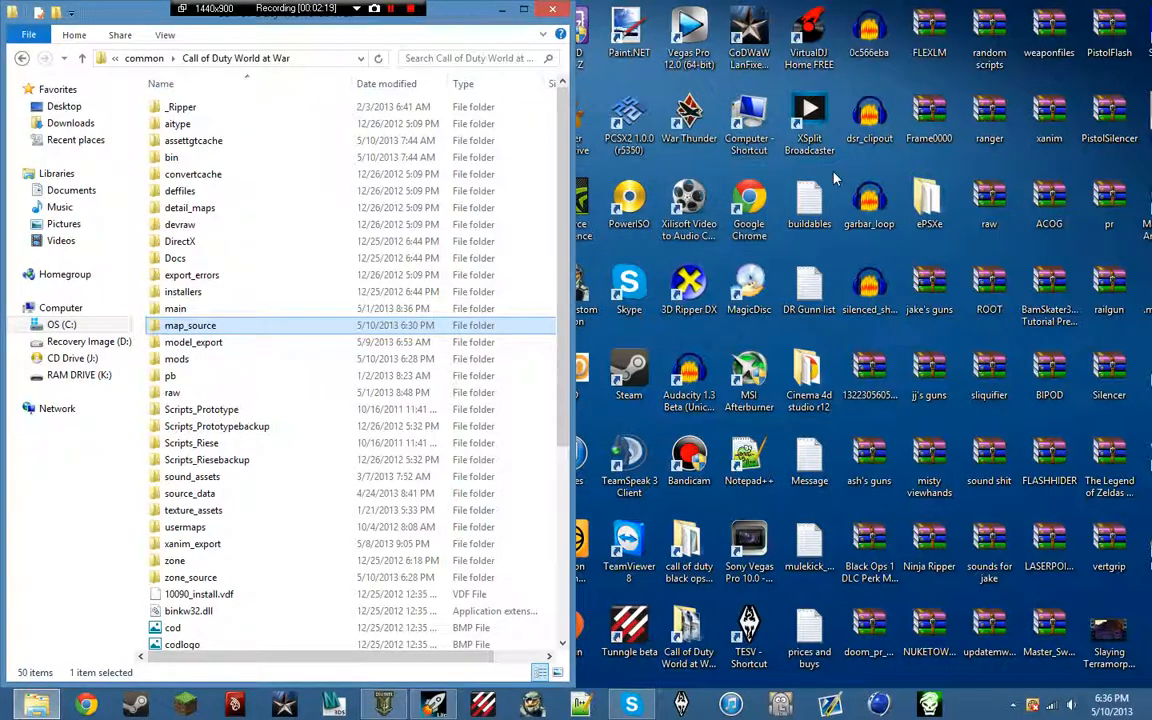
Open the bin folder containing CoDWaWRadiant and switch to the Radiant editor with its unnamed map
{"action": "double_click", "coordinate": [268, 160]}
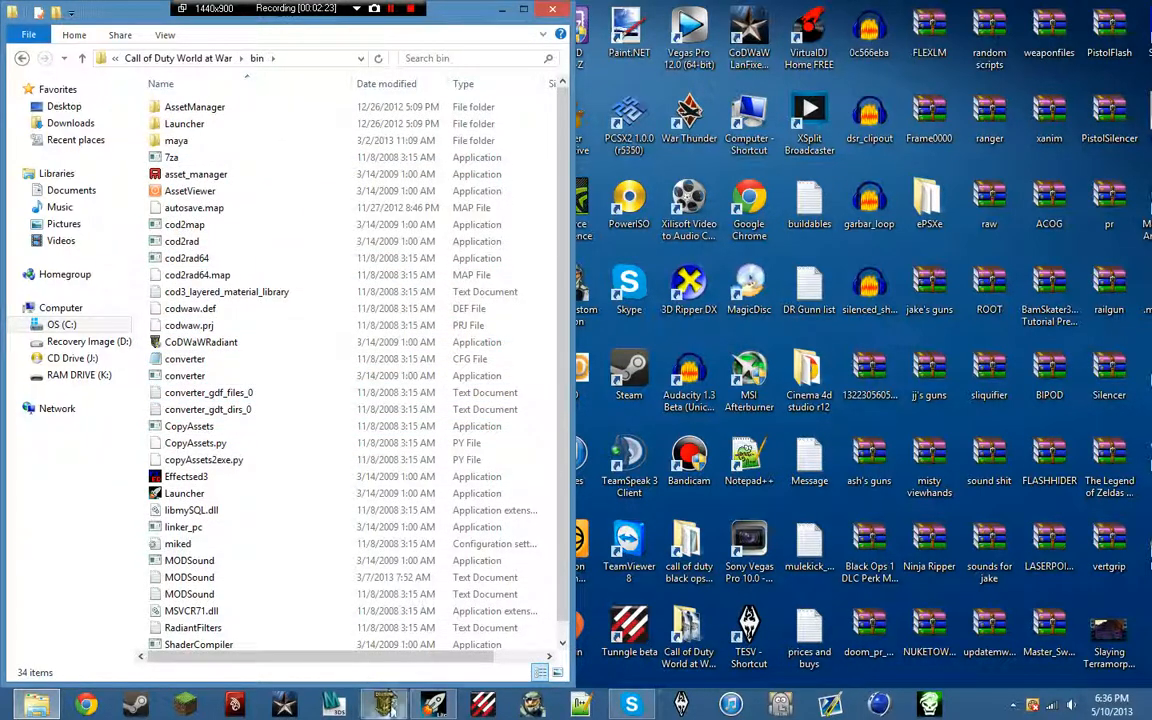
{"action": "left_click", "coordinate": [390, 709]}
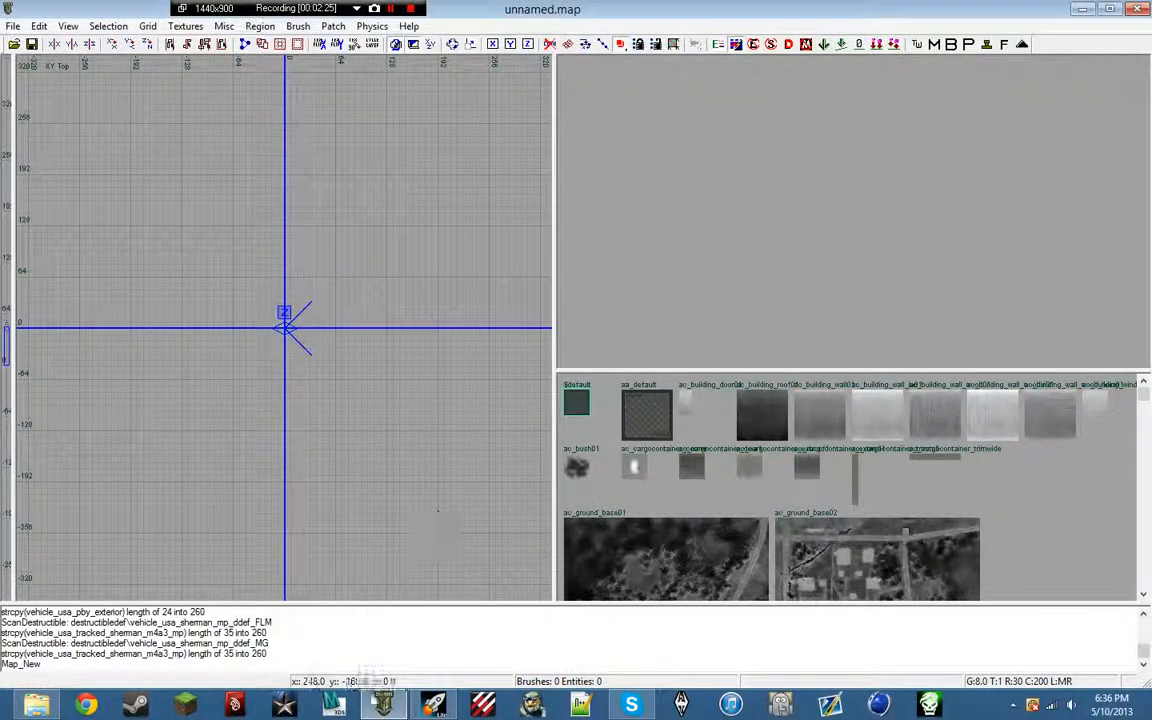
{"action": "left_click", "coordinate": [37, 705]}
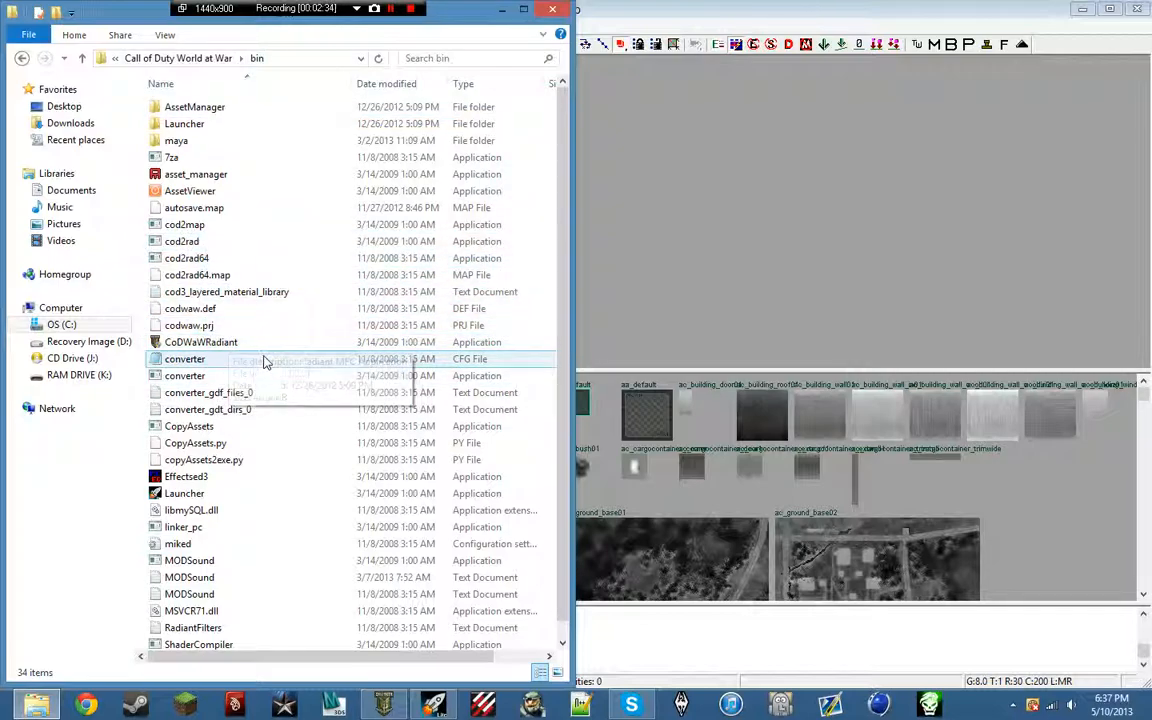
{"action": "left_click", "coordinate": [192, 328]}
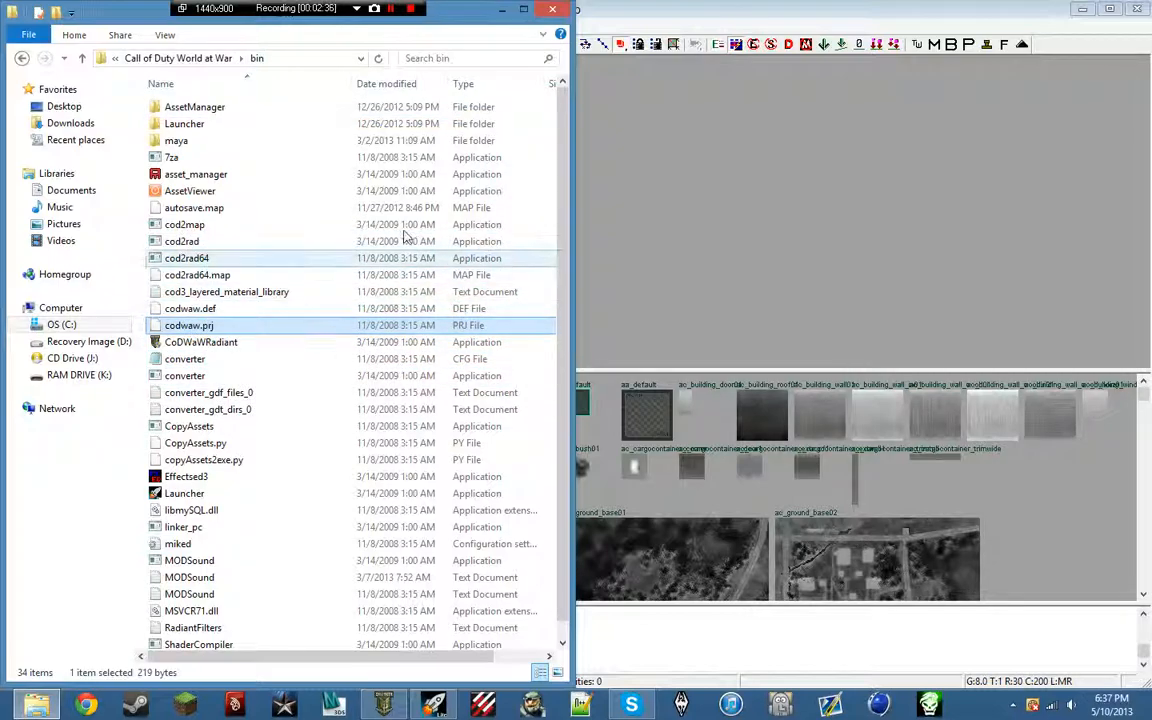
{"action": "left_click", "coordinate": [718, 215]}
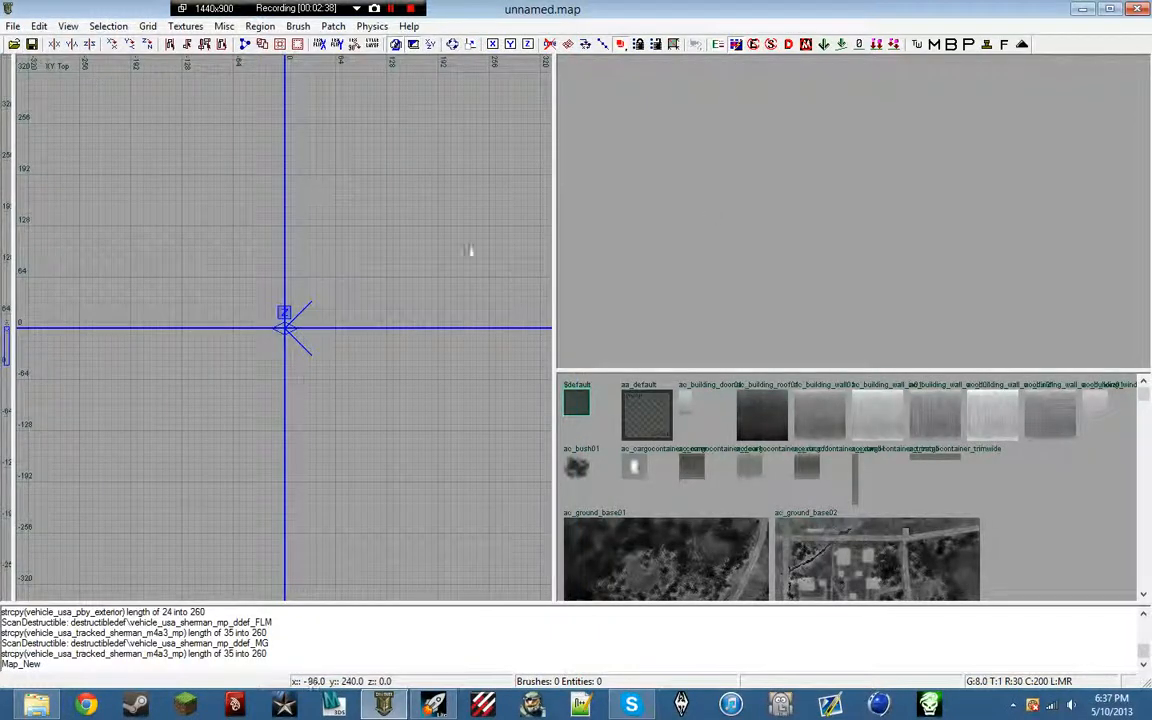
Look through the grid, texture and region options and the available editor color themes without changing any of them
{"action": "left_click", "coordinate": [185, 26]}
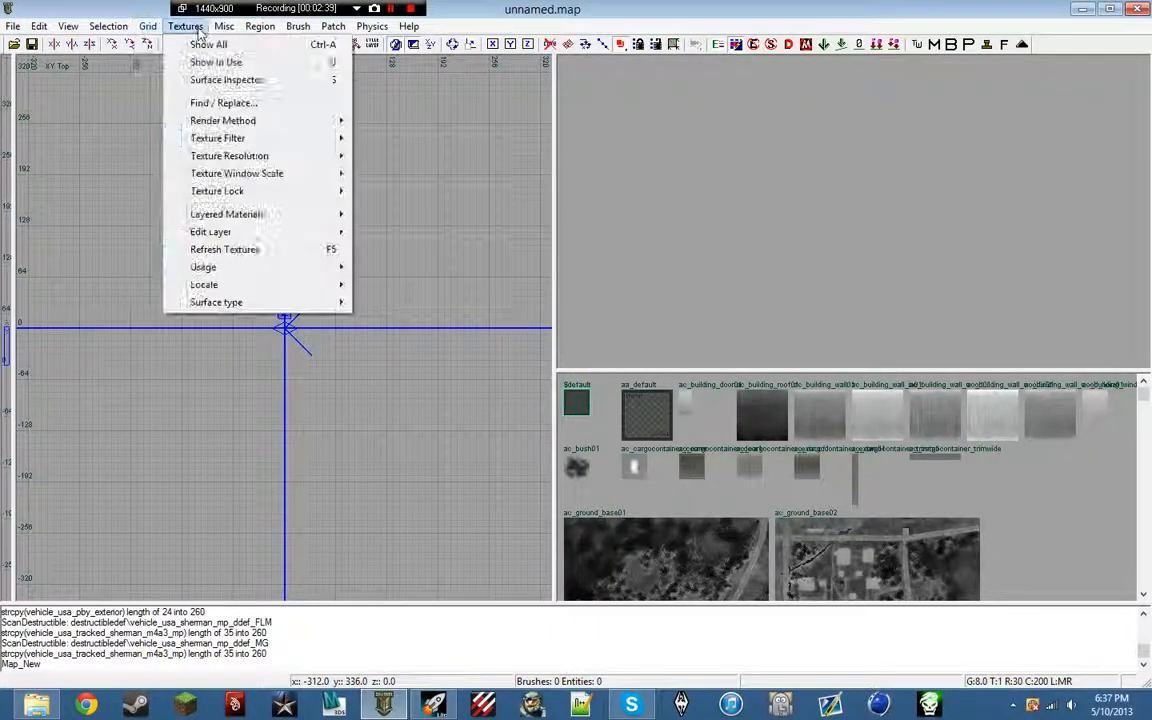
{"action": "mouse_move", "coordinate": [262, 28]}
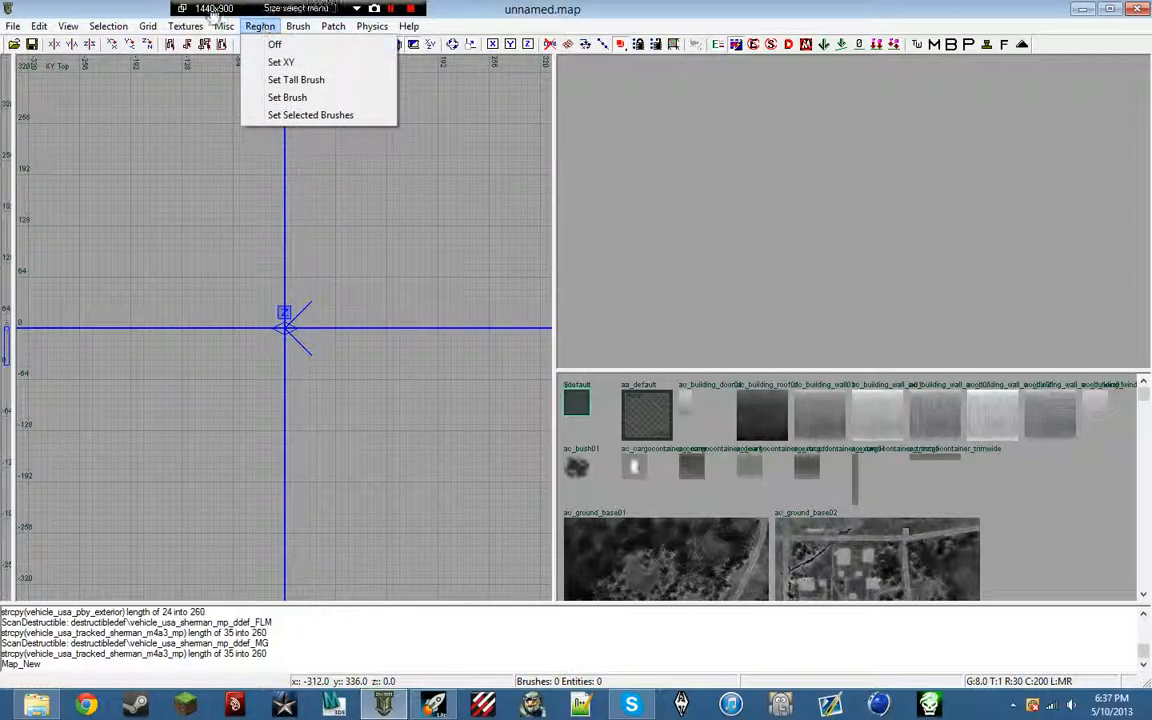
{"action": "mouse_move", "coordinate": [136, 32]}
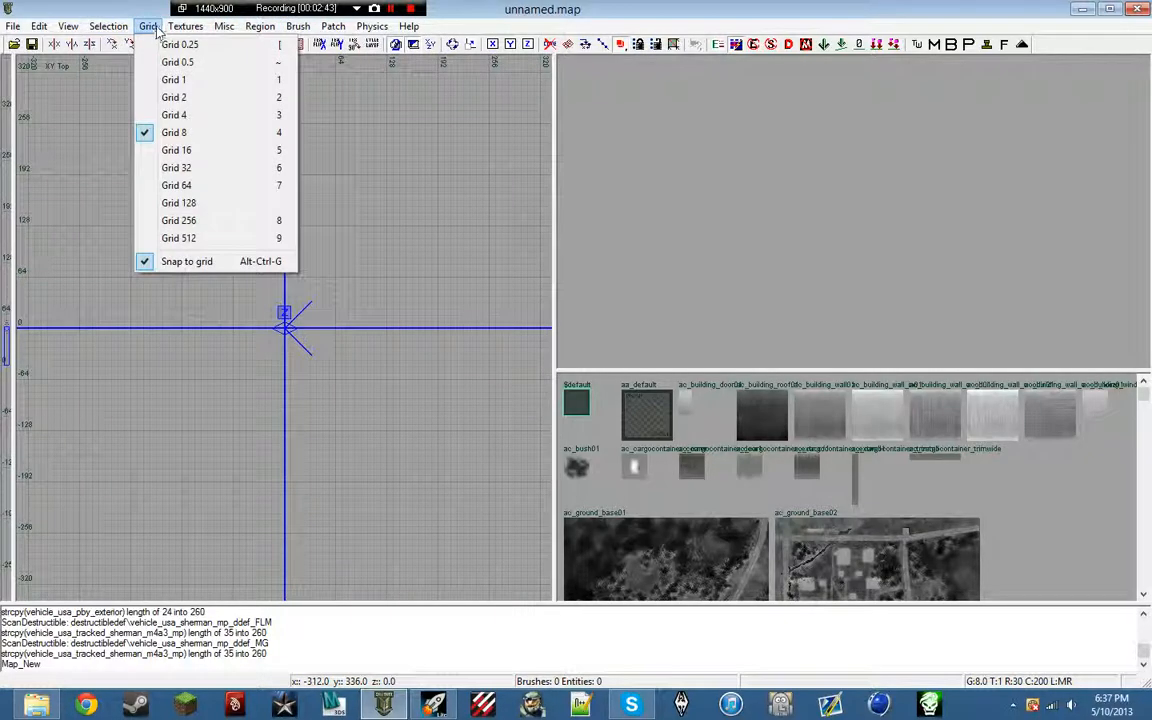
{"action": "mouse_move", "coordinate": [185, 28]}
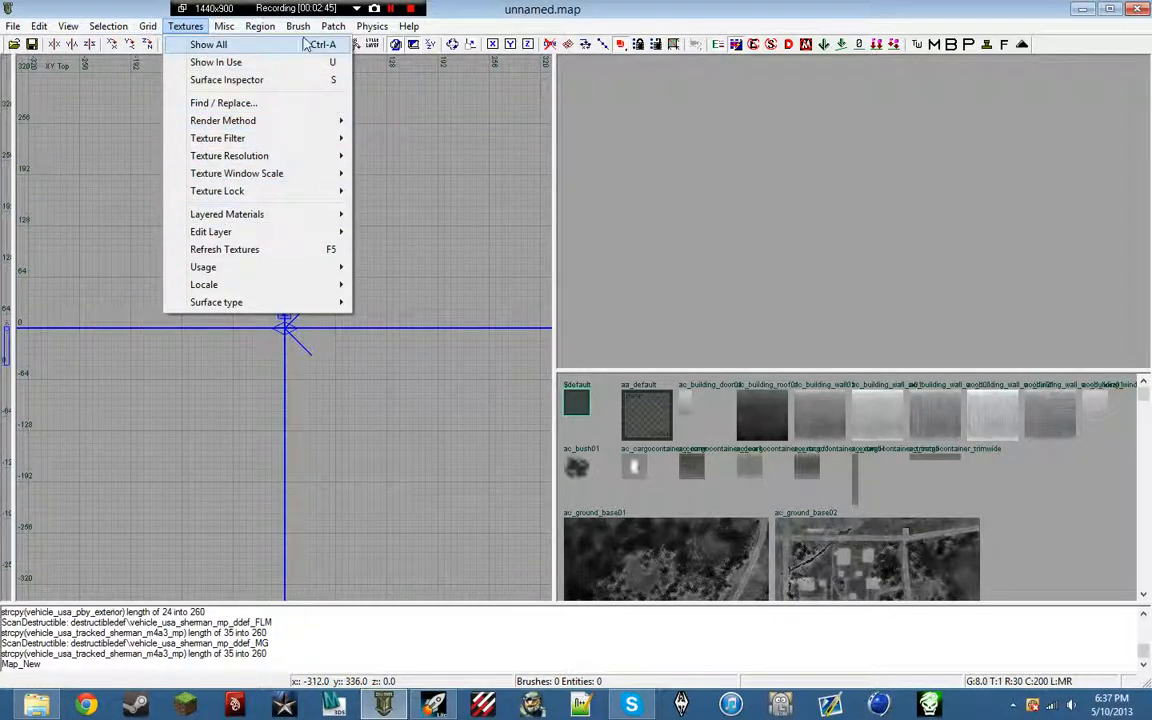
{"action": "mouse_move", "coordinate": [224, 27]}
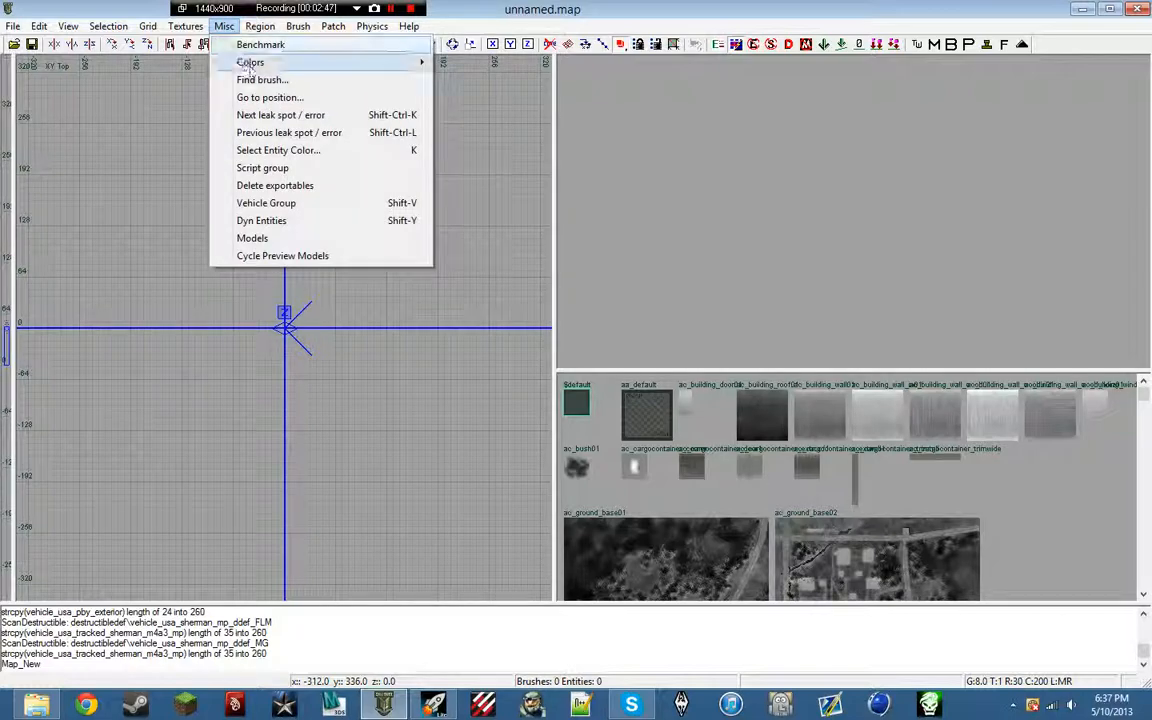
{"action": "mouse_move", "coordinate": [245, 63]}
{"action": "mouse_move", "coordinate": [478, 68]}
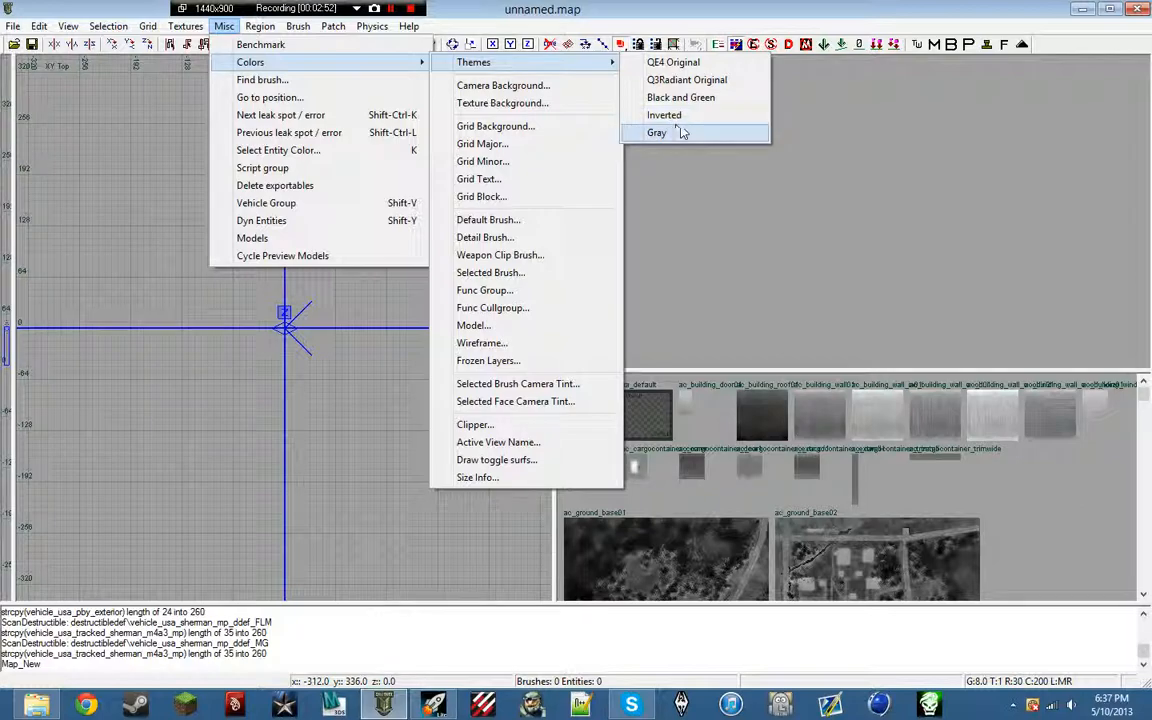
{"action": "left_click", "coordinate": [640, 8]}
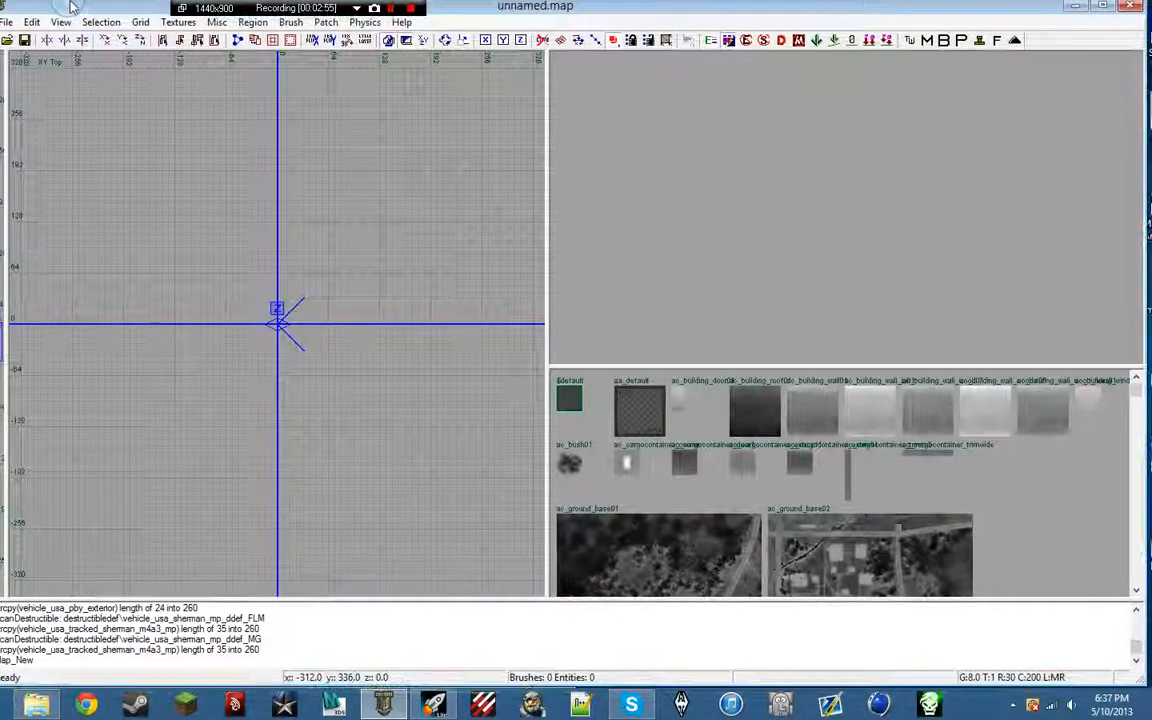
Open youtube_tut.map from the map_source folder
{"action": "left_click", "coordinate": [14, 44]}
{"action": "left_click", "coordinate": [553, 409]}
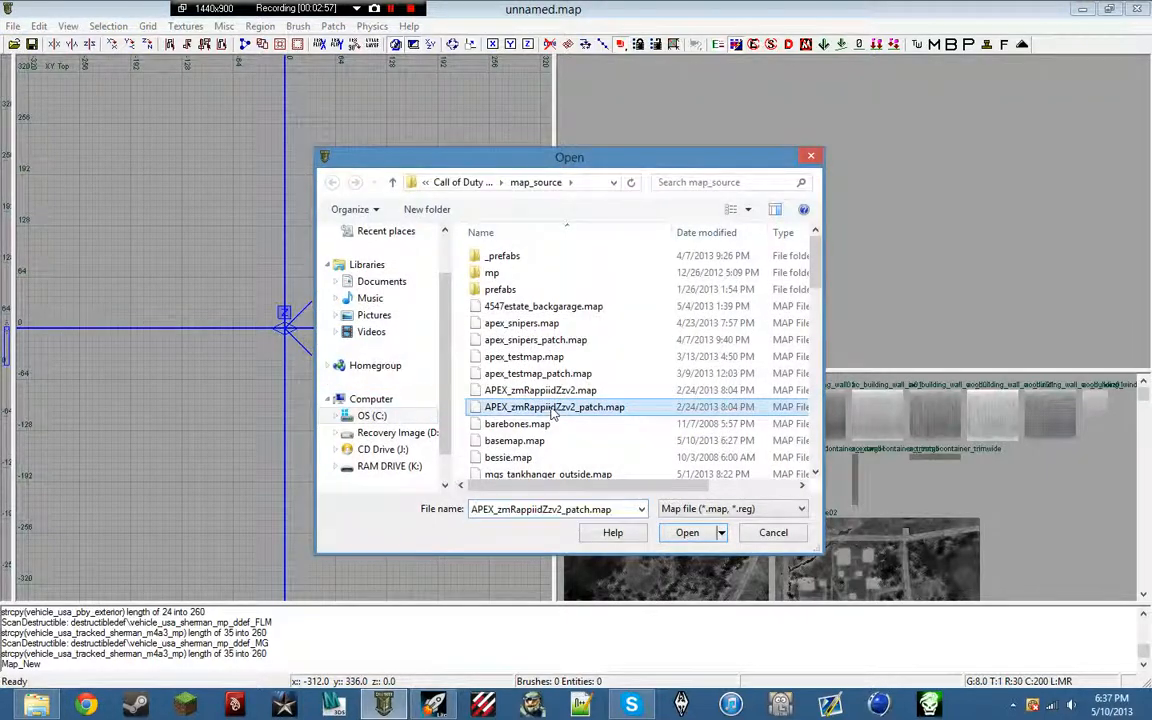
{"action": "scroll", "coordinate": [553, 409], "scroll_direction": "down", "scroll_amount": 4}
{"action": "scroll", "coordinate": [553, 409], "scroll_direction": "down", "scroll_amount": 8}
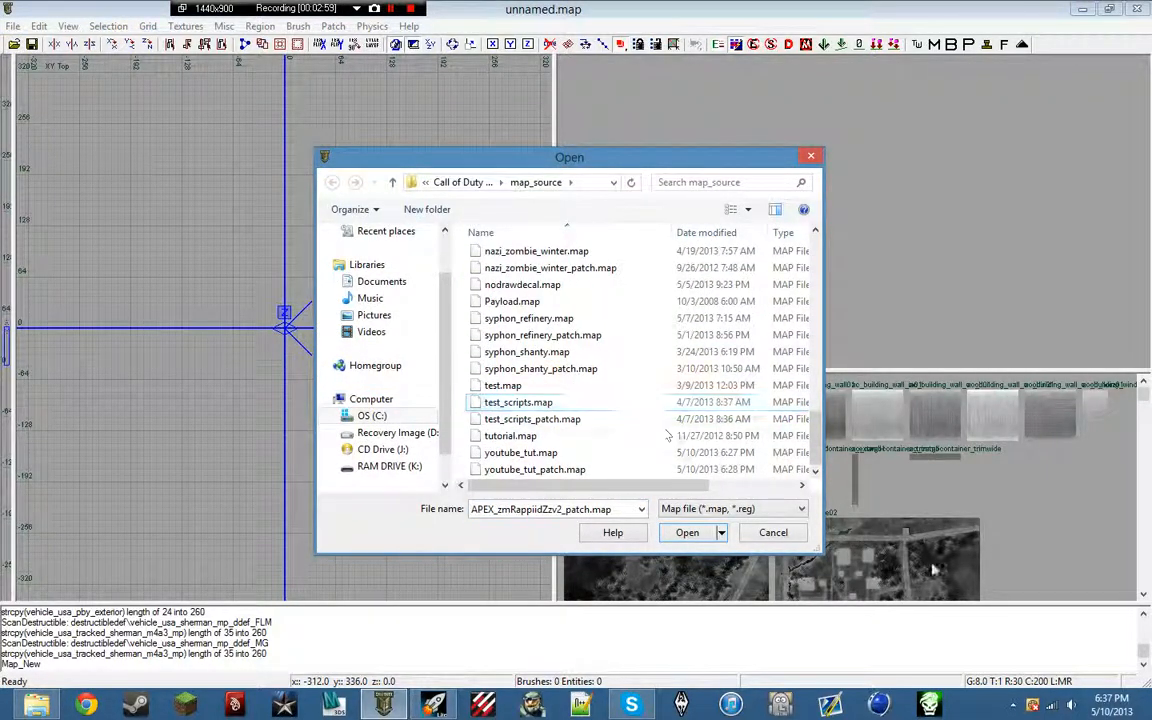
{"action": "scroll", "coordinate": [757, 365], "scroll_direction": "up", "scroll_amount": 10}
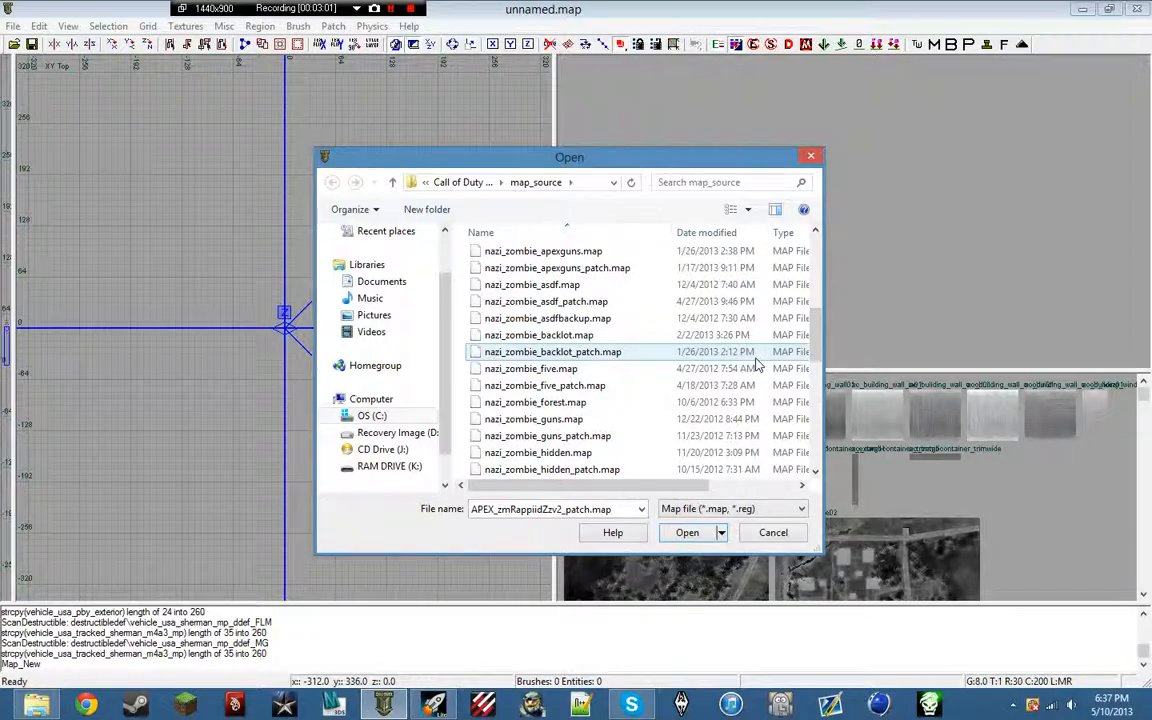
{"action": "scroll", "coordinate": [757, 372], "scroll_direction": "down", "scroll_amount": 4}
{"action": "scroll", "coordinate": [786, 372], "scroll_direction": "down", "scroll_amount": 5}
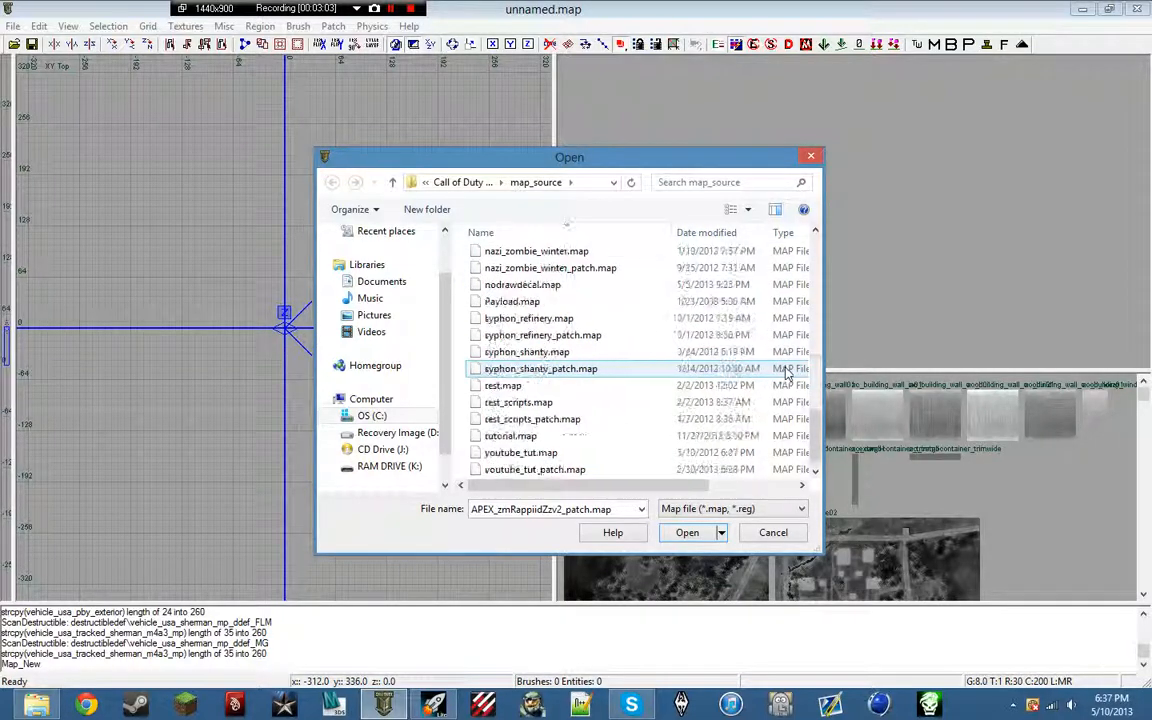
{"action": "left_click", "coordinate": [716, 455]}
{"action": "double_click", "coordinate": [716, 455]}
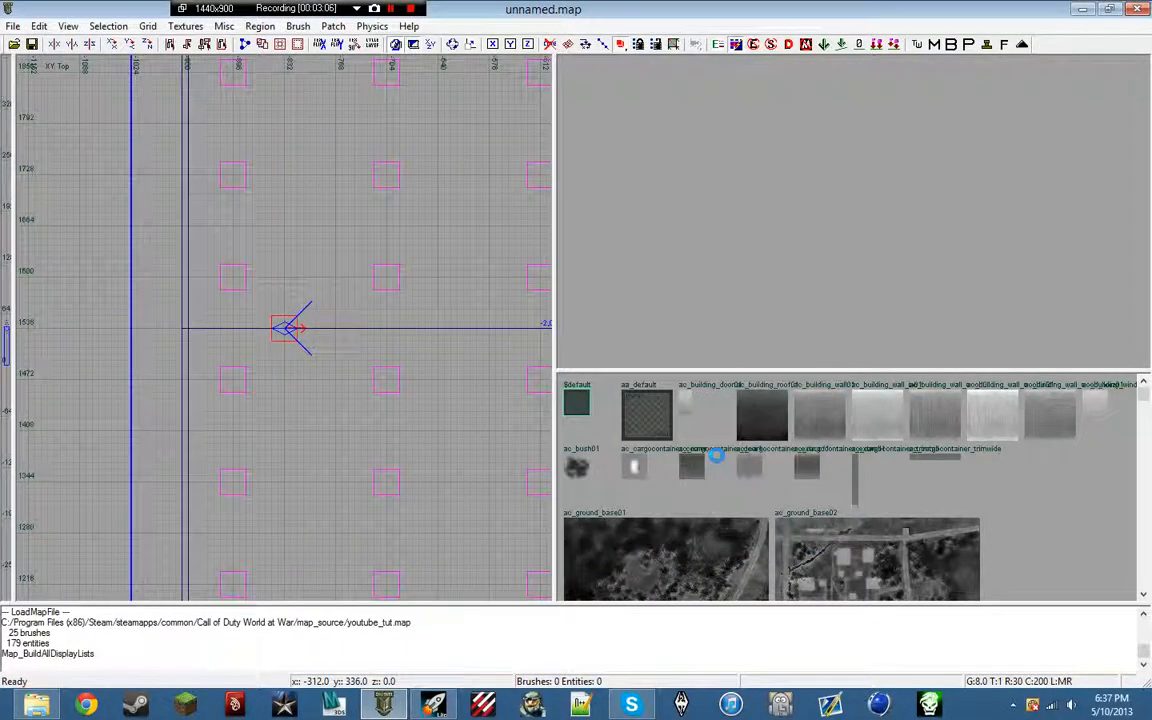
Look around the loaded map in the top and camera views, selecting three sky brushes and clearing the selection
{"action": "scroll", "coordinate": [235, 248], "scroll_direction": "down", "scroll_amount": 5}
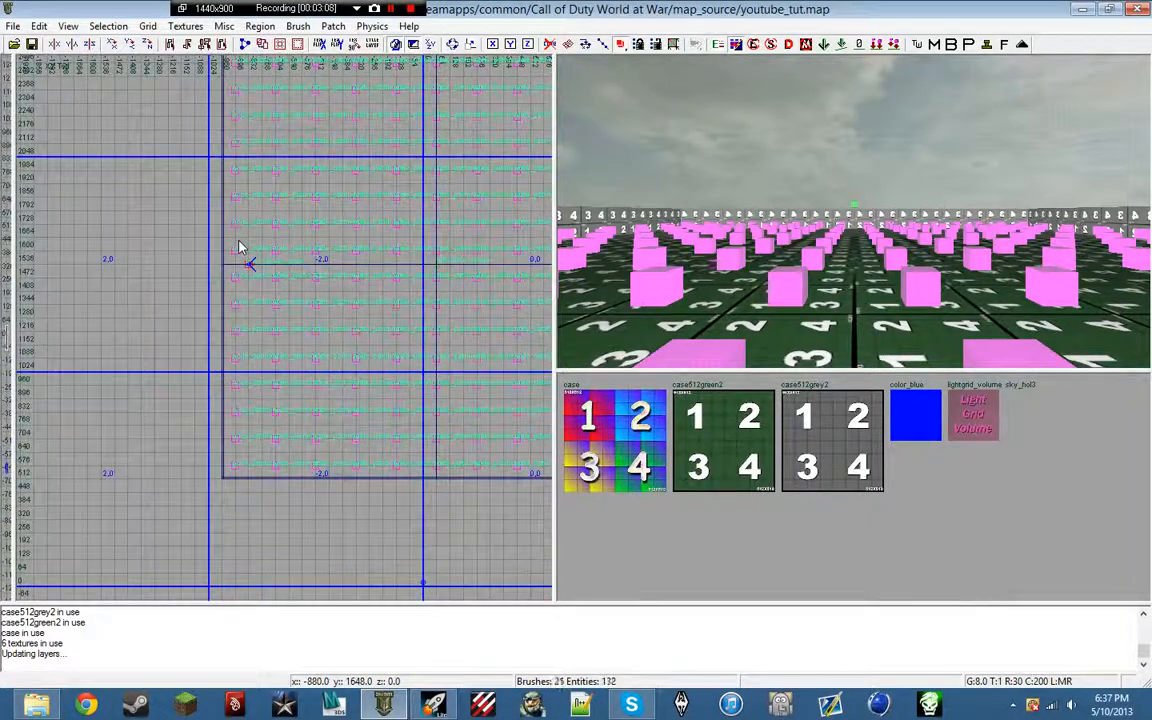
{"action": "scroll", "coordinate": [239, 243], "scroll_direction": "up", "scroll_amount": 2}
{"action": "key", "text": "a"}
{"action": "left_click", "coordinate": [896, 212], "text": "shift"}
{"action": "left_click", "coordinate": [672, 165], "text": "shift"}
{"action": "left_click", "coordinate": [745, 235], "text": "shift"}
{"action": "key", "text": "z"}
{"action": "key", "text": "a"}
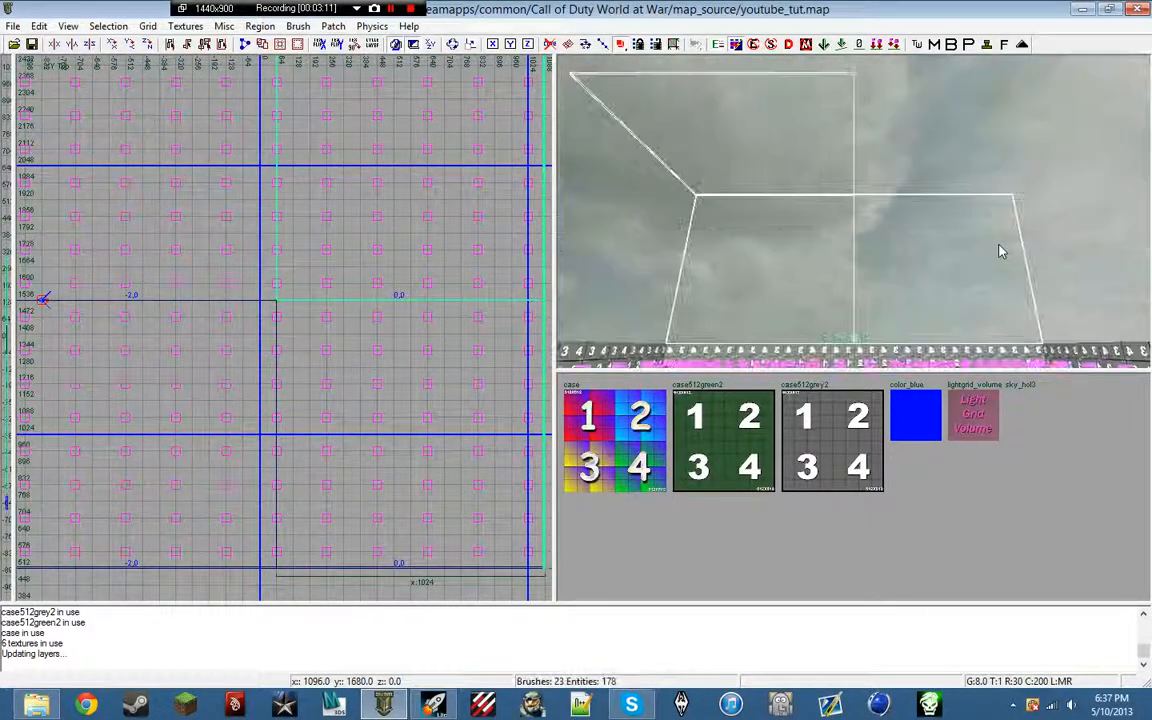
{"action": "key", "text": "z"}
{"action": "key", "text": "Escape"}
{"action": "key", "text": "Up"}
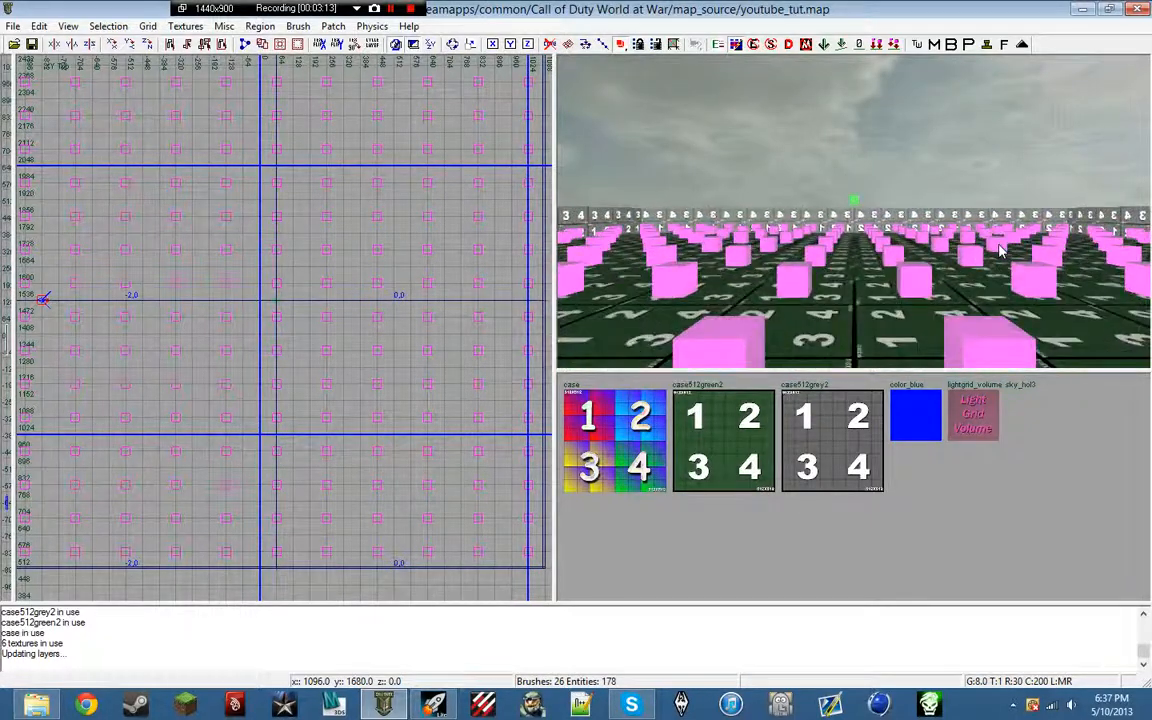
{"action": "key", "text": "z"}
{"action": "right_click_drag", "start_coordinate": [1000, 250], "coordinate": [1000, 250]}
{"action": "key", "text": "a"}
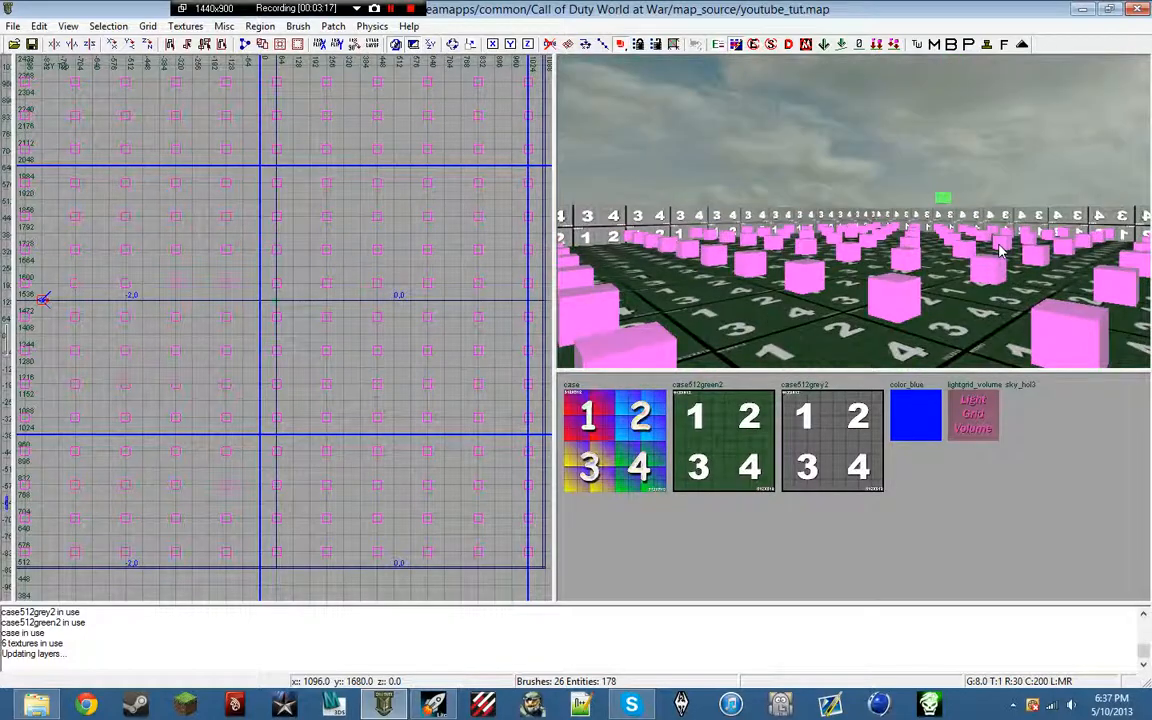
Switch the grid to a side view, select two tall sky wall brushes, and clear the selection
{"action": "scroll", "coordinate": [275, 235], "scroll_direction": "down", "scroll_amount": 6}
{"action": "key", "text": "ctrl+Tab"}
{"action": "scroll", "coordinate": [245, 318], "scroll_direction": "up", "scroll_amount": 6}
{"action": "scroll", "coordinate": [282, 300], "scroll_direction": "down", "scroll_amount": 2}
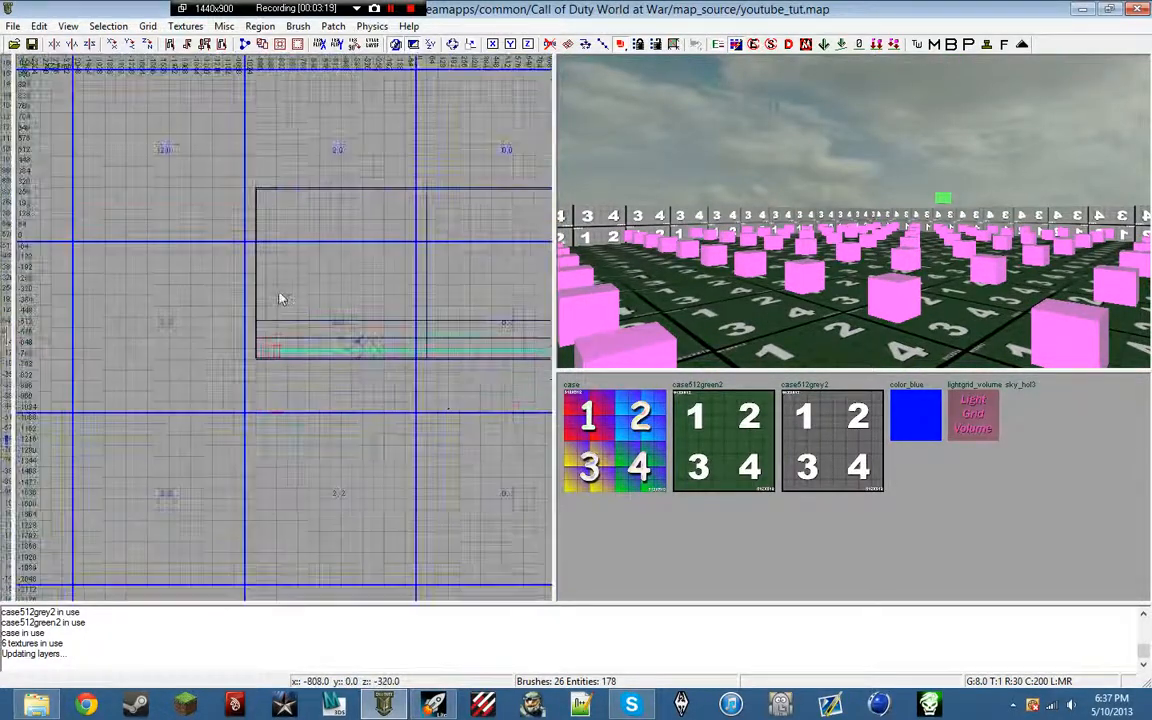
{"action": "right_click_drag", "start_coordinate": [283, 300], "coordinate": [141, 298]}
{"action": "left_click", "coordinate": [172, 262], "text": "shift"}
{"action": "left_click", "coordinate": [315, 265], "text": "shift"}
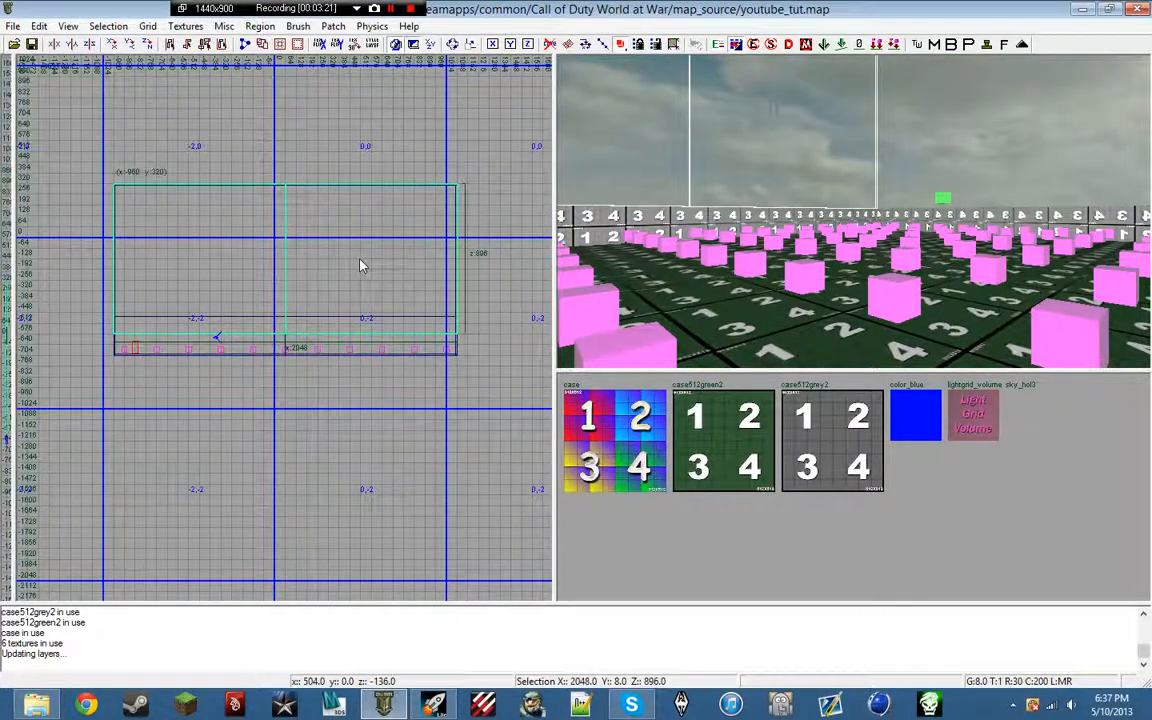
{"action": "key", "text": "Escape"}
Select everything in the map by inverting the empty selection and delete it
{"action": "key", "text": "i"}
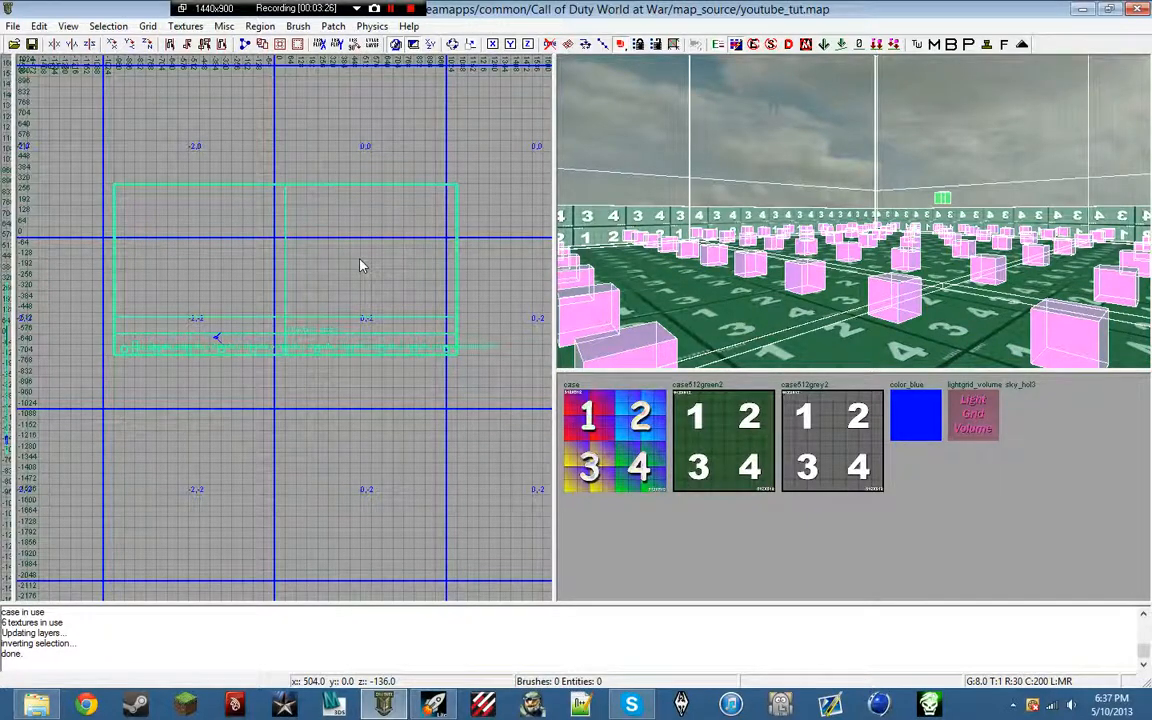
{"action": "key", "text": "BackSpace"}
{"action": "key", "text": "Up"}
{"action": "key", "text": "Up"}
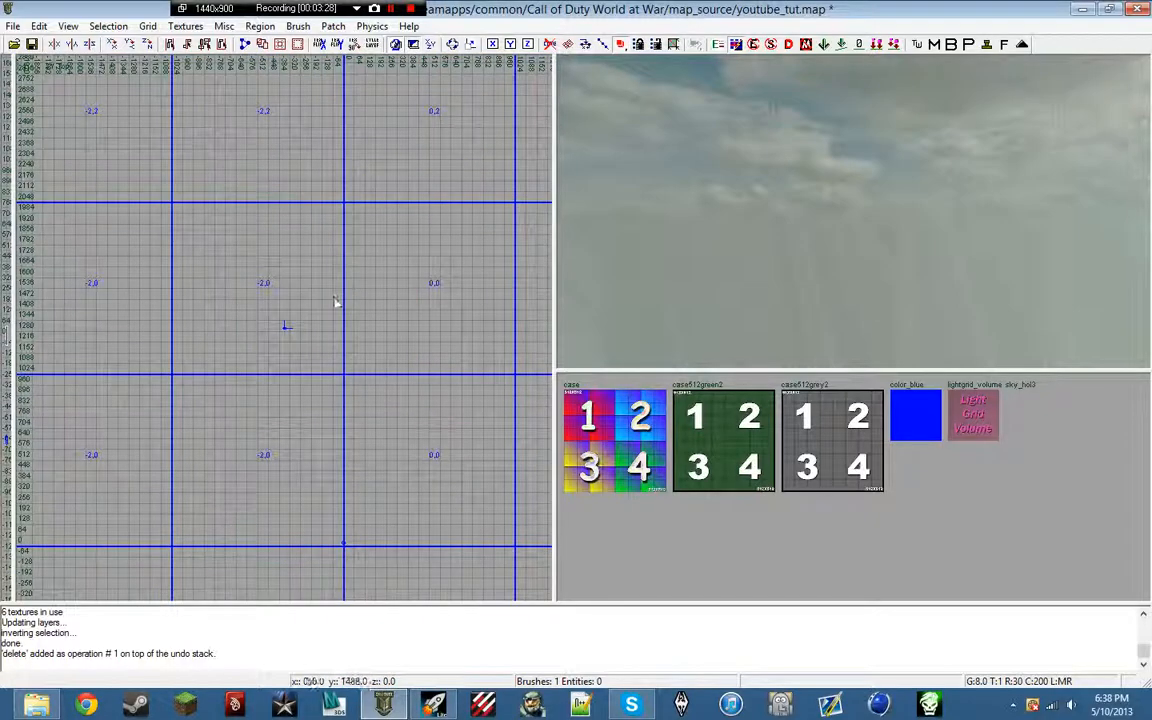
Examine the empty grid and its origin in the top view at several magnifications
{"action": "scroll", "coordinate": [389, 403], "scroll_direction": "up", "scroll_amount": 2}
{"action": "scroll", "coordinate": [310, 357], "scroll_direction": "up", "scroll_amount": 3}
{"action": "scroll", "coordinate": [310, 357], "scroll_direction": "down", "scroll_amount": 4}
{"action": "right_click_drag", "start_coordinate": [336, 361], "coordinate": [310, 338]}
{"action": "right_click_drag", "start_coordinate": [308, 530], "coordinate": [305, 511]}
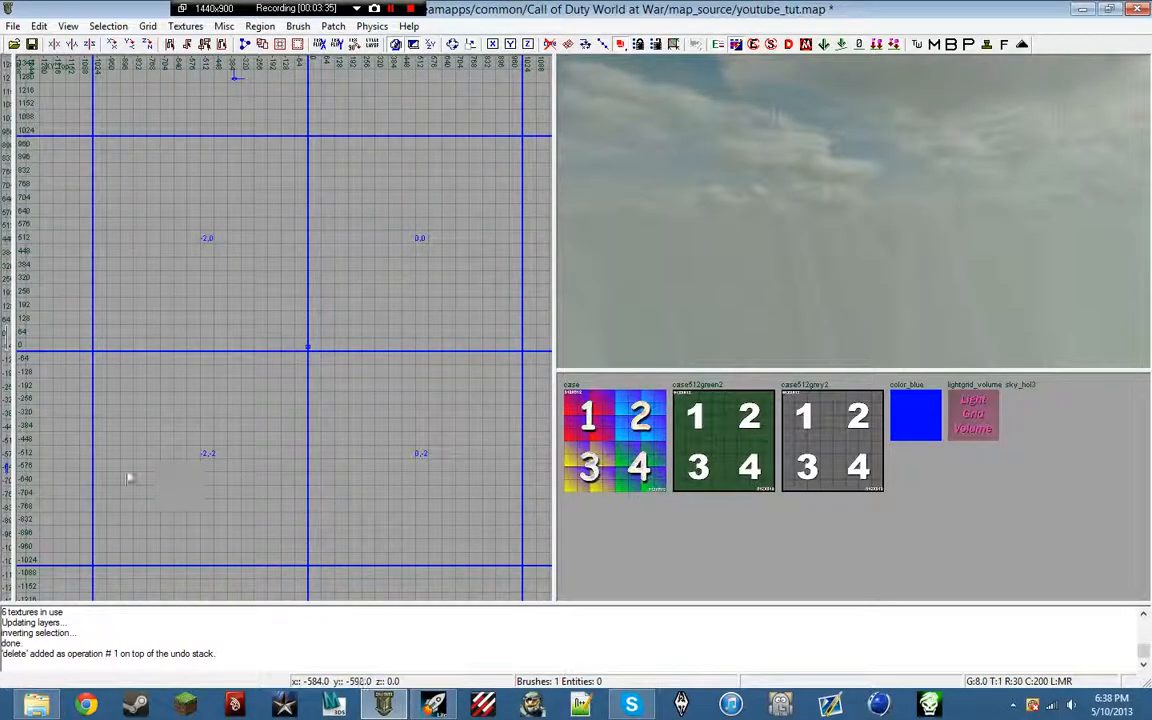
{"action": "mouse_move", "coordinate": [388, 391]}
{"action": "right_mouse_down"}
{"action": "mouse_move", "coordinate": [248, 396]}
{"action": "mouse_move", "coordinate": [448, 409]}
{"action": "mouse_move", "coordinate": [358, 421]}
{"action": "mouse_move", "coordinate": [459, 388]}
{"action": "mouse_move", "coordinate": [337, 400]}
{"action": "mouse_move", "coordinate": [364, 357]}
{"action": "mouse_move", "coordinate": [392, 395]}
{"action": "right_mouse_up"}
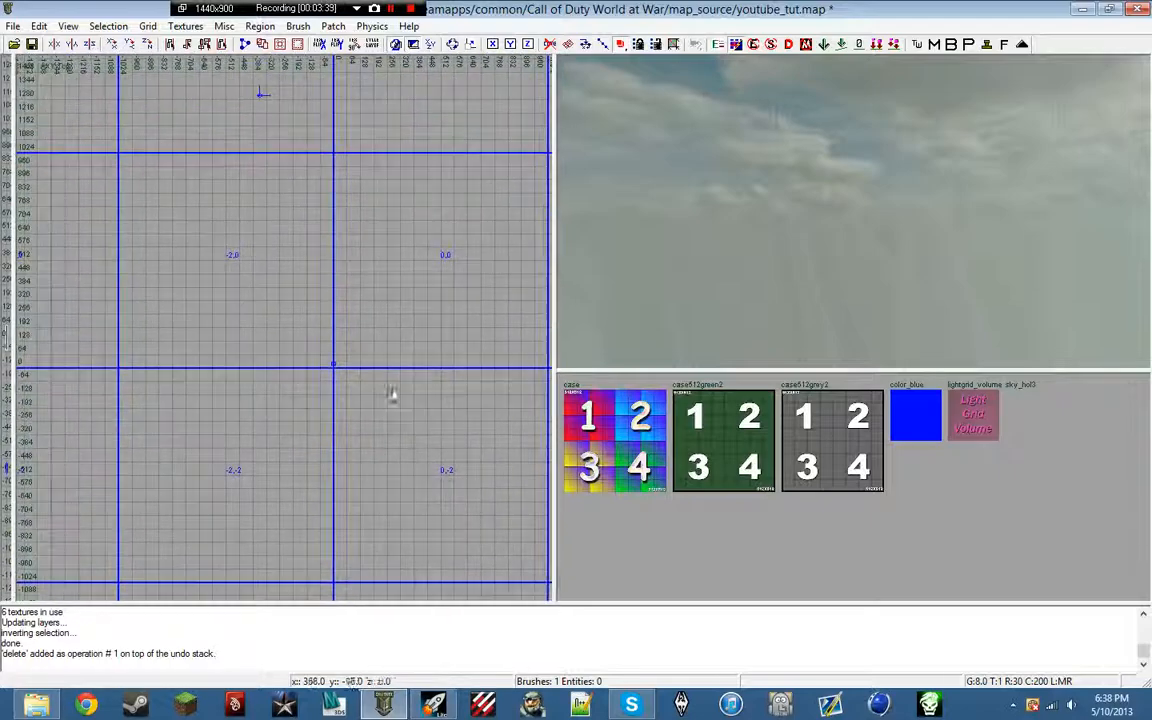
{"action": "scroll", "coordinate": [340, 380], "scroll_direction": "down", "scroll_amount": 1}
{"action": "scroll", "coordinate": [342, 388], "scroll_direction": "up", "scroll_amount": 4}
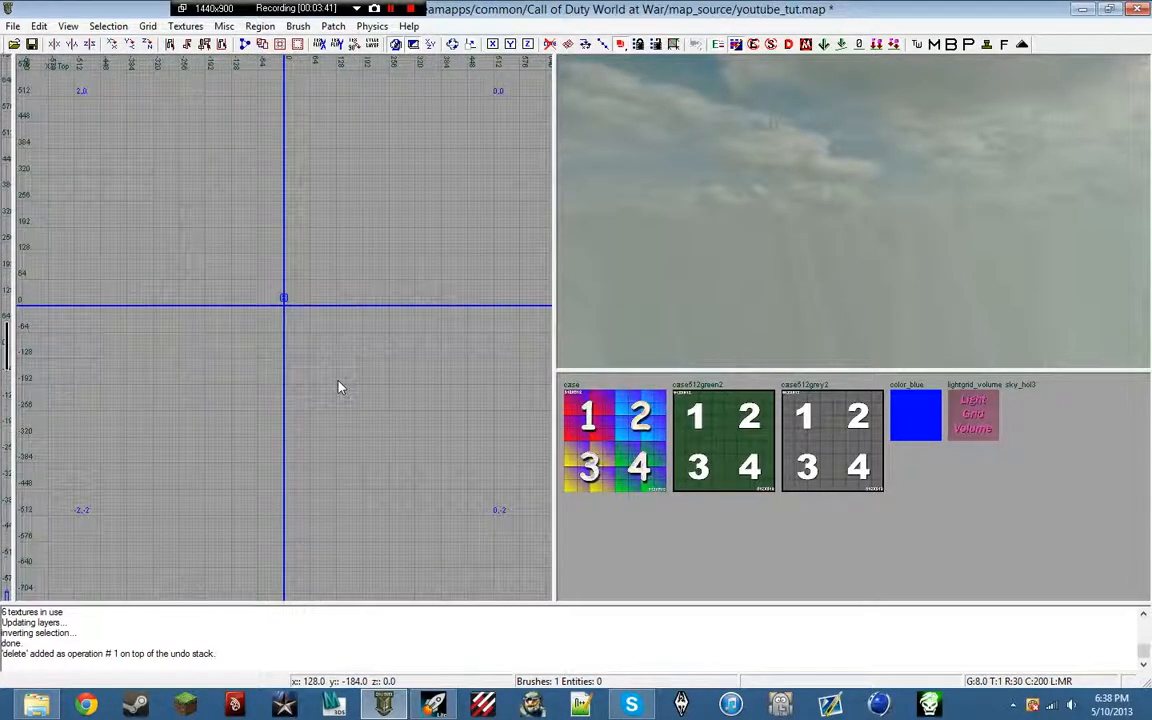
{"action": "right_click_drag", "start_coordinate": [340, 387], "coordinate": [354, 440]}
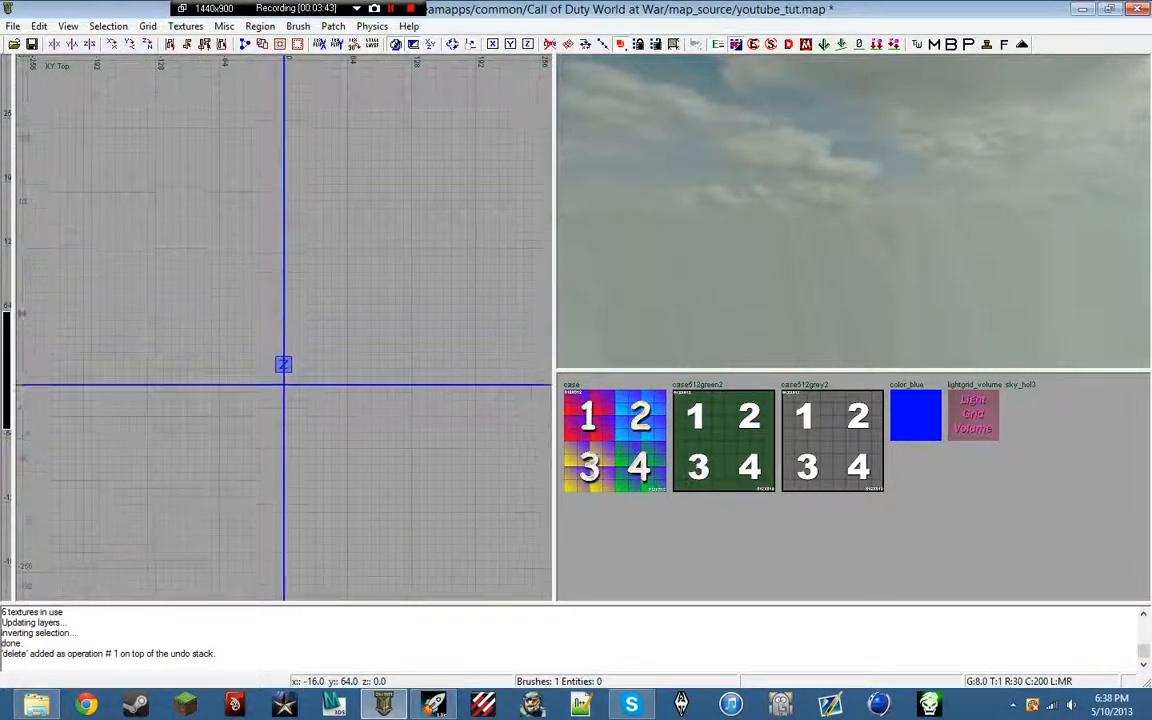
{"action": "right_click_drag", "start_coordinate": [281, 371], "coordinate": [327, 433]}
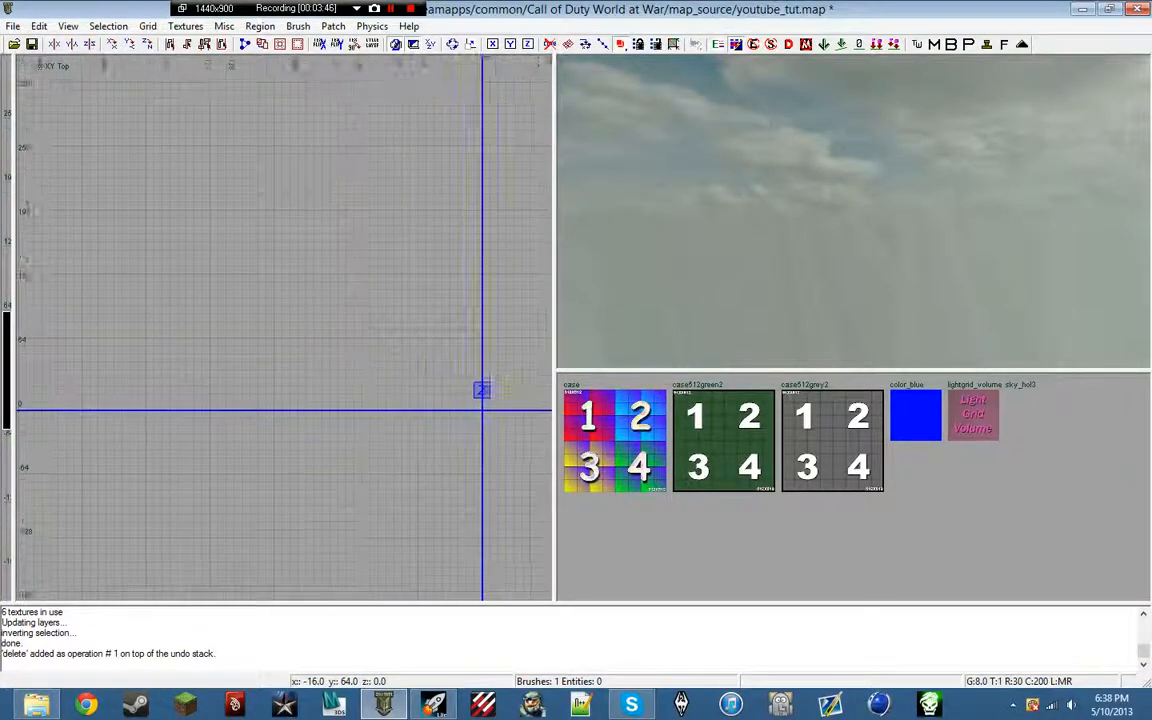
{"action": "middle_click", "coordinate": [292, 280]}
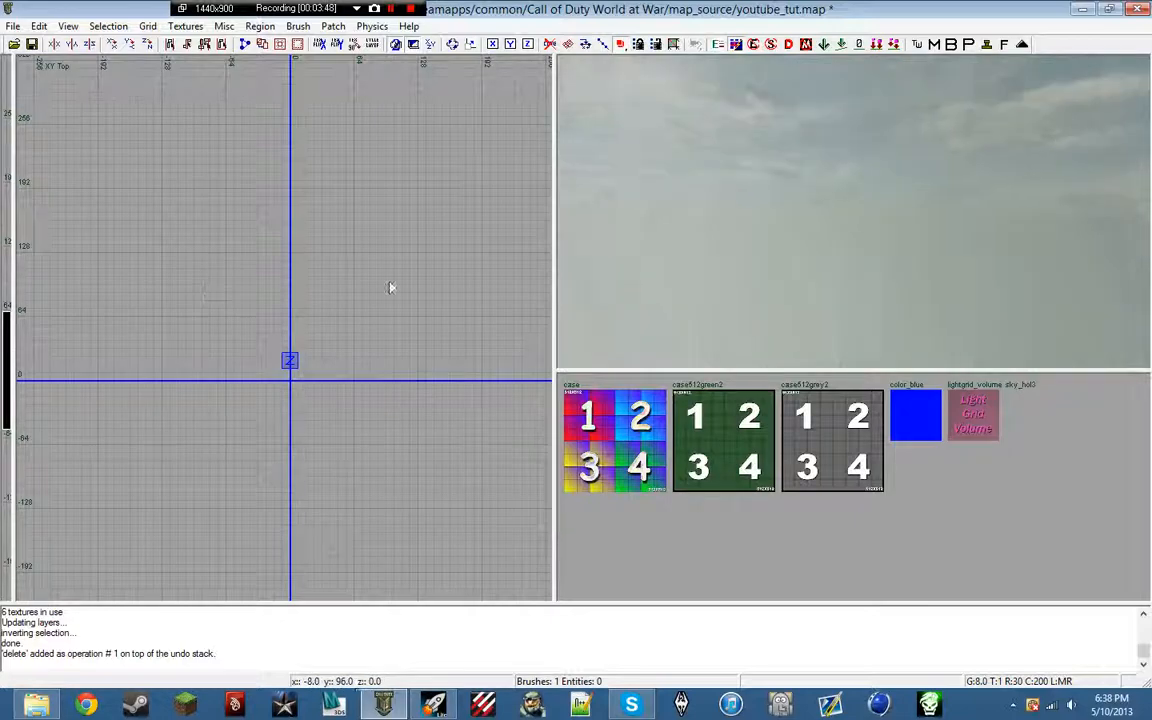
{"action": "middle_click_drag", "start_coordinate": [272, 288], "coordinate": [606, 277]}
{"action": "right_click_drag", "start_coordinate": [240, 314], "coordinate": [357, 311]}
{"action": "scroll", "coordinate": [243, 315], "scroll_direction": "up", "scroll_amount": 2}
{"action": "scroll", "coordinate": [244, 315], "scroll_direction": "down", "scroll_amount": 1}
{"action": "scroll", "coordinate": [244, 315], "scroll_direction": "up", "scroll_amount": 5}
{"action": "scroll", "coordinate": [243, 320], "scroll_direction": "down", "scroll_amount": 3}
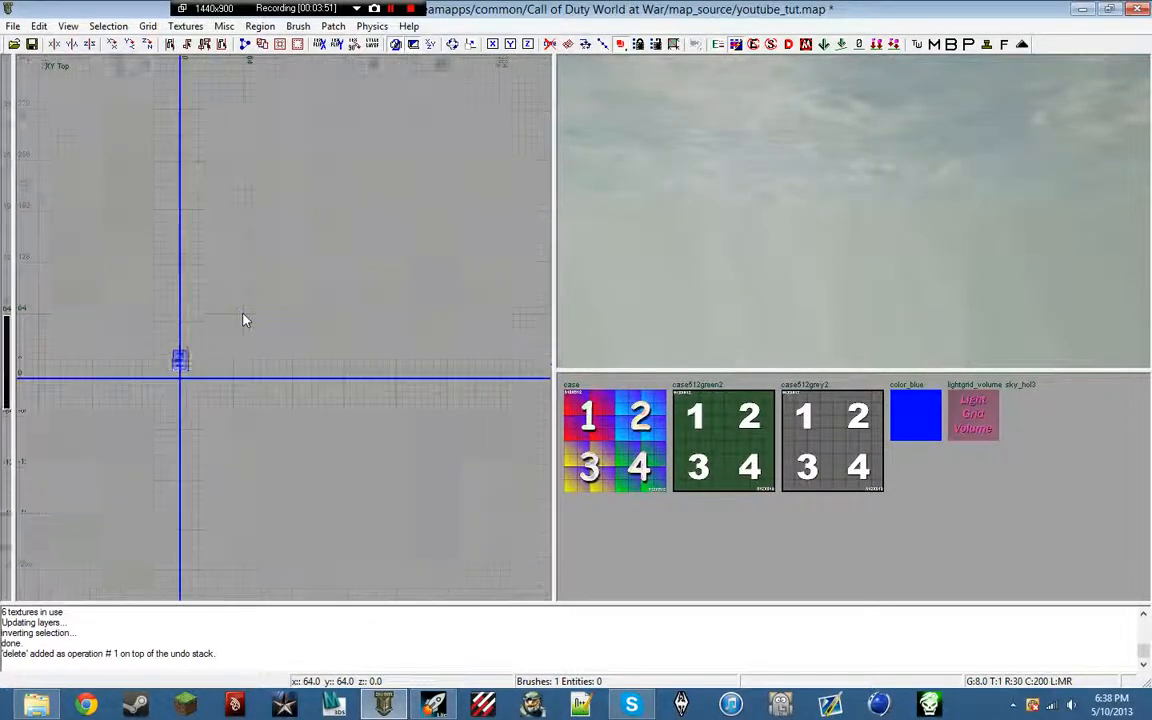
{"action": "scroll", "coordinate": [254, 300], "scroll_direction": "down", "scroll_amount": 7}
{"action": "right_click_drag", "start_coordinate": [262, 288], "coordinate": [218, 306]}
{"action": "scroll", "coordinate": [261, 286], "scroll_direction": "up", "scroll_amount": 5}
{"action": "scroll", "coordinate": [308, 268], "scroll_direction": "up", "scroll_amount": 2}
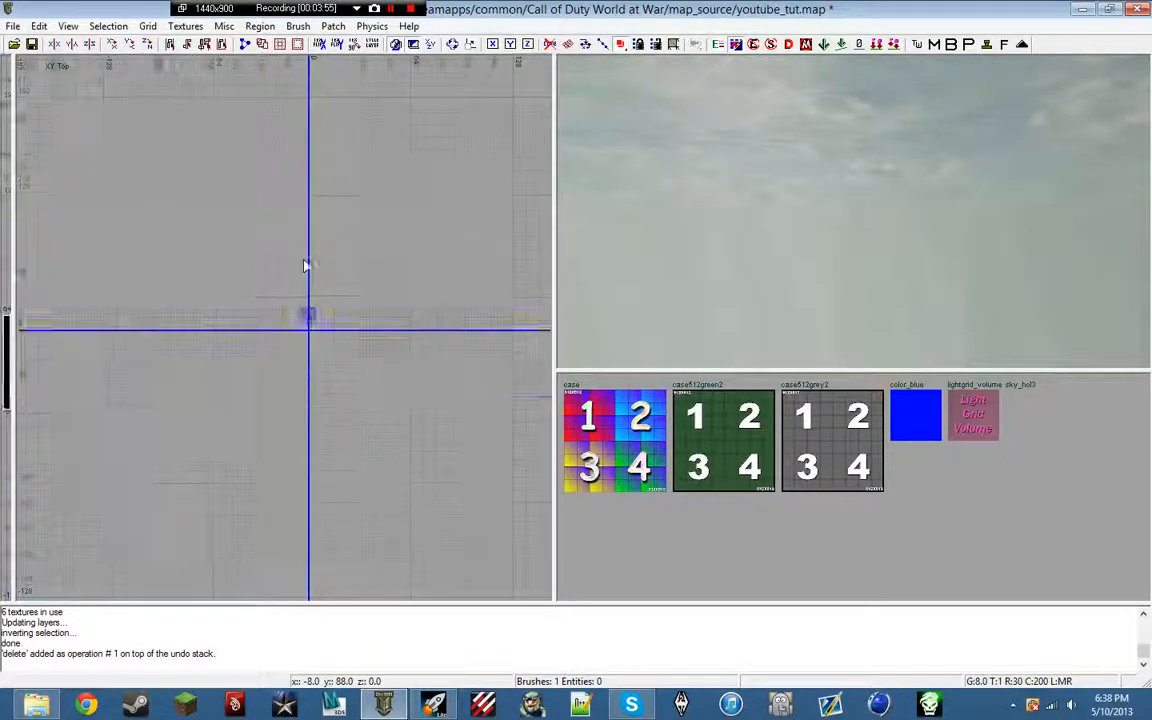
{"action": "scroll", "coordinate": [302, 240], "scroll_direction": "up", "scroll_amount": 5}
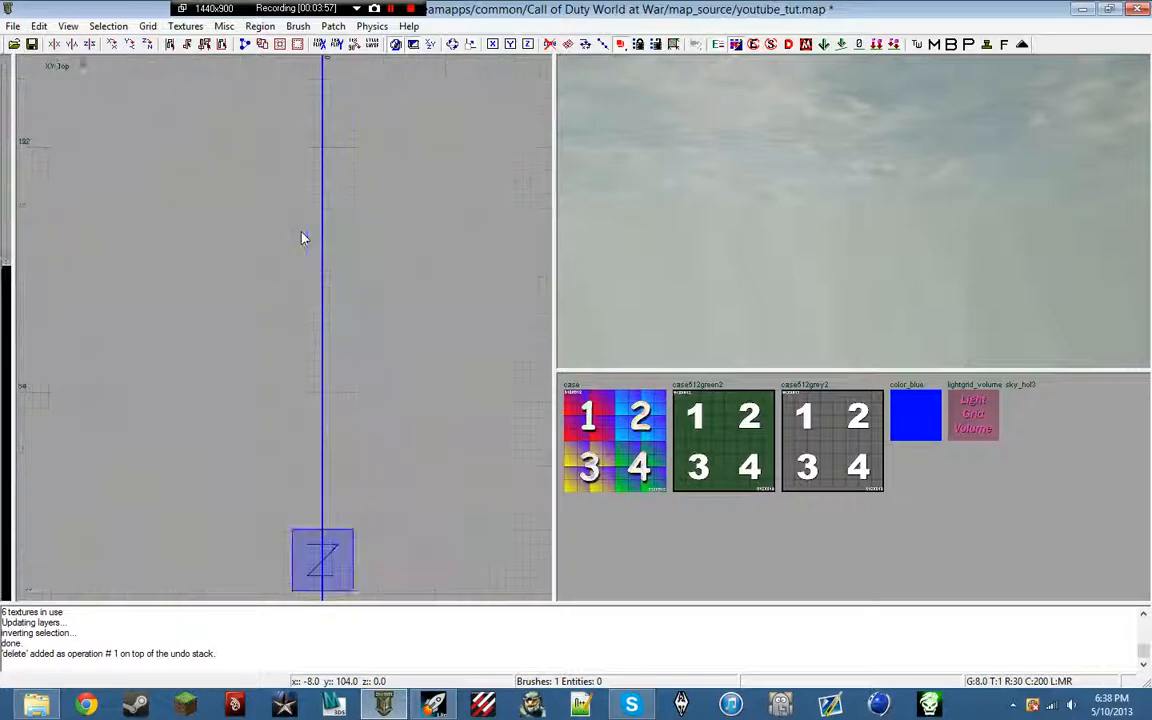
{"action": "scroll", "coordinate": [301, 231], "scroll_direction": "down", "scroll_amount": 7}
{"action": "mouse_move", "coordinate": [283, 229]}
{"action": "right_mouse_down"}
{"action": "mouse_move", "coordinate": [268, 180]}
{"action": "mouse_move", "coordinate": [275, 213]}
{"action": "right_mouse_up"}
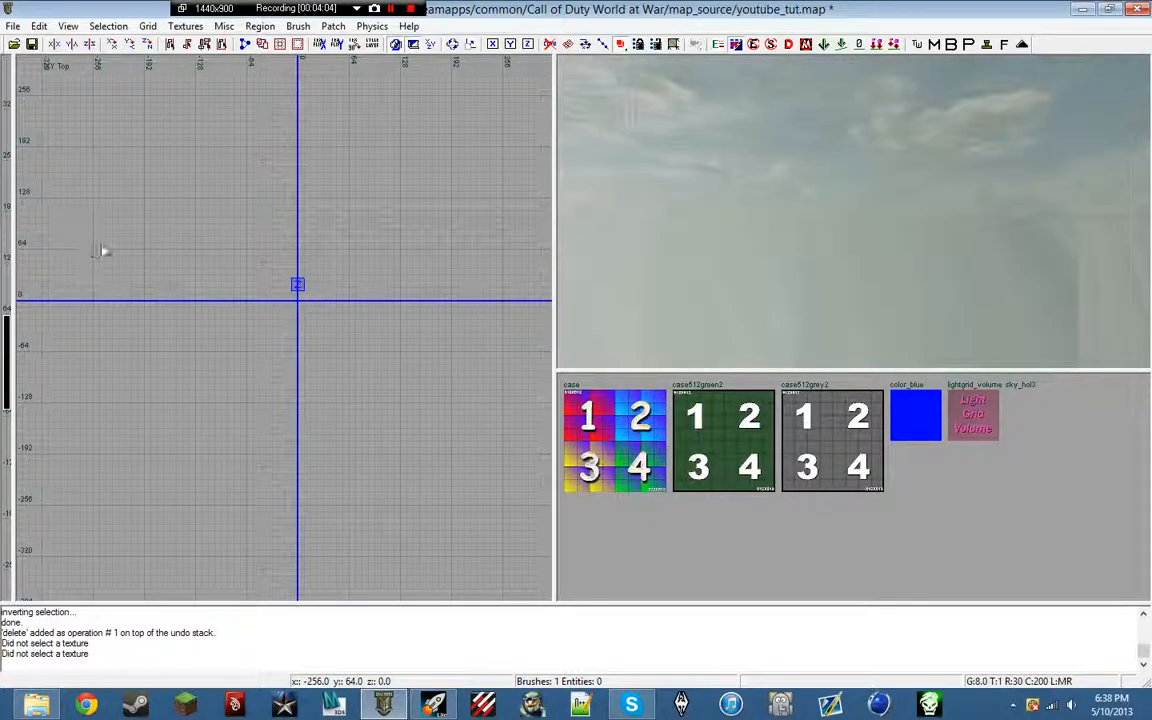
{"action": "right_click_drag", "start_coordinate": [503, 264], "coordinate": [371, 268]}
{"action": "scroll", "coordinate": [240, 262], "scroll_direction": "down", "scroll_amount": 4}
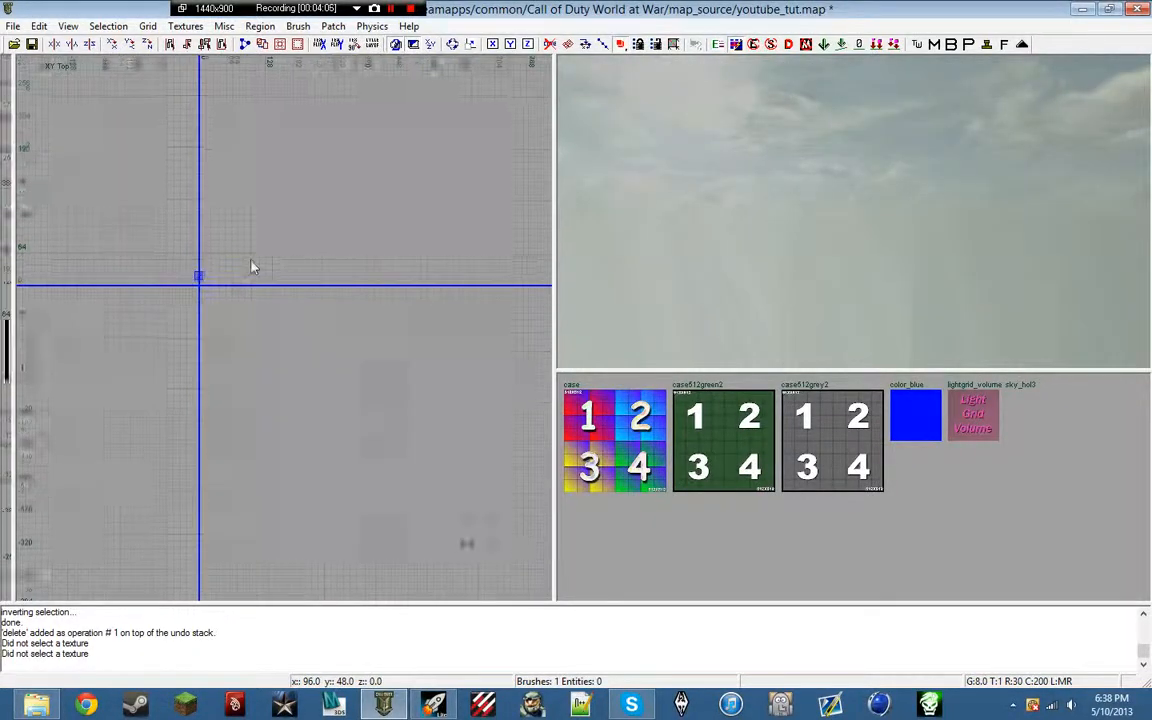
Draw a trial brush about 200 by 64 units across the grid origin and delete it
{"action": "mouse_move", "coordinate": [260, 262]}
{"action": "left_mouse_down"}
{"action": "mouse_move", "coordinate": [228, 273]}
{"action": "mouse_move", "coordinate": [255, 319]}
{"action": "mouse_move", "coordinate": [419, 399]}
{"action": "mouse_move", "coordinate": [362, 437]}
{"action": "mouse_move", "coordinate": [278, 273]}
{"action": "mouse_move", "coordinate": [381, 283]}
{"action": "mouse_move", "coordinate": [373, 391]}
{"action": "mouse_move", "coordinate": [275, 318]}
{"action": "mouse_move", "coordinate": [325, 287]}
{"action": "left_mouse_up"}
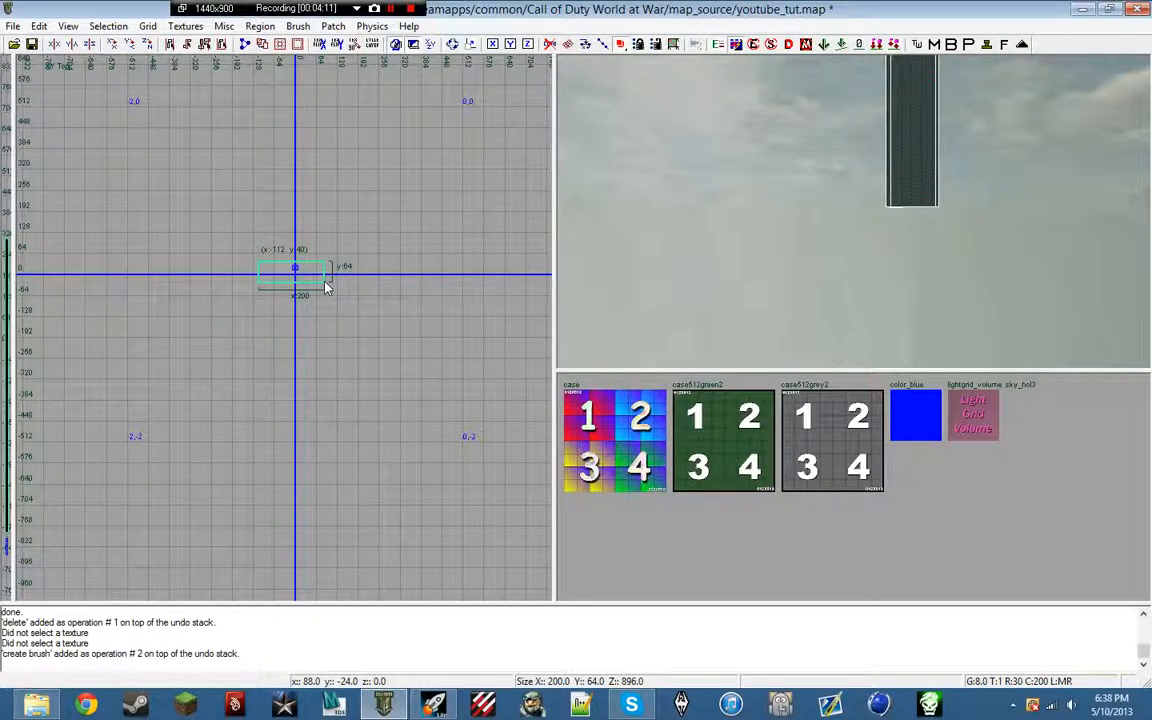
{"action": "key", "text": "BackSpace"}
{"action": "scroll", "coordinate": [320, 287], "scroll_direction": "down", "scroll_amount": 2}
{"action": "scroll", "coordinate": [312, 285], "scroll_direction": "up", "scroll_amount": 5}
{"action": "scroll", "coordinate": [329, 293], "scroll_direction": "down", "scroll_amount": 5}
{"action": "right_click_drag", "start_coordinate": [329, 280], "coordinate": [321, 332]}
{"action": "scroll", "coordinate": [315, 350], "scroll_direction": "up", "scroll_amount": 4}
{"action": "scroll", "coordinate": [313, 338], "scroll_direction": "down", "scroll_amount": 10}
{"action": "scroll", "coordinate": [360, 347], "scroll_direction": "up", "scroll_amount": 6}
{"action": "right_click_drag", "start_coordinate": [147, 280], "coordinate": [262, 295]}
{"action": "scroll", "coordinate": [265, 298], "scroll_direction": "up", "scroll_amount": 2}
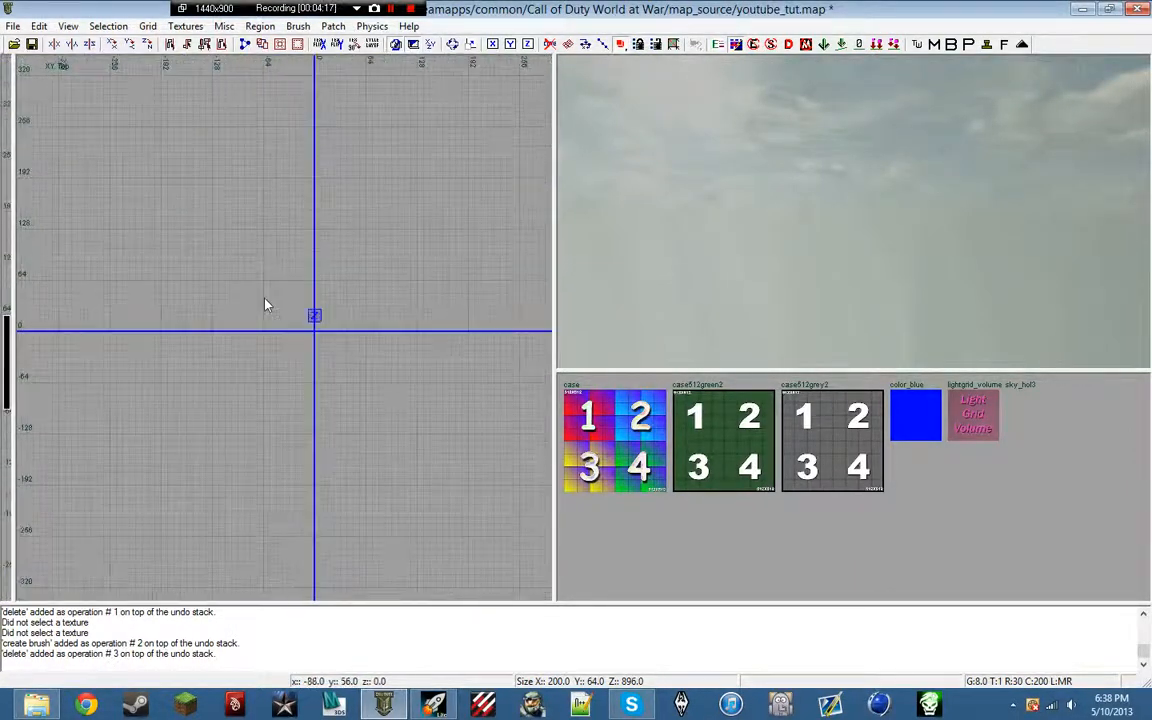
Draw a small trial brush near the grid origin, stretch it to about 32 by 24 units, and delete it
{"action": "scroll", "coordinate": [265, 305], "scroll_direction": "up", "scroll_amount": 2}
{"action": "left_click_drag", "start_coordinate": [370, 338], "coordinate": [382, 346]}
{"action": "left_click", "coordinate": [416, 368]}
{"action": "key", "text": "Delete"}
{"action": "scroll", "coordinate": [347, 334], "scroll_direction": "down", "scroll_amount": 2}
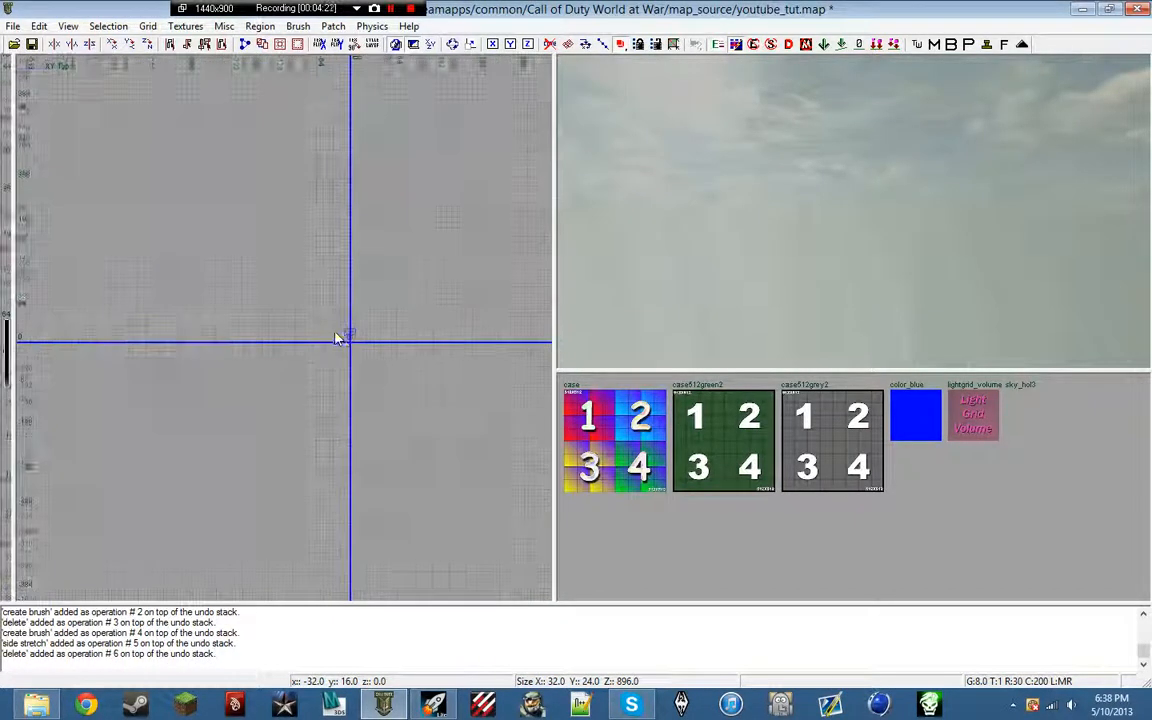
{"action": "scroll", "coordinate": [337, 338], "scroll_direction": "up", "scroll_amount": 2}
Filter the available textures to the tools locale
{"action": "left_click", "coordinate": [185, 26]}
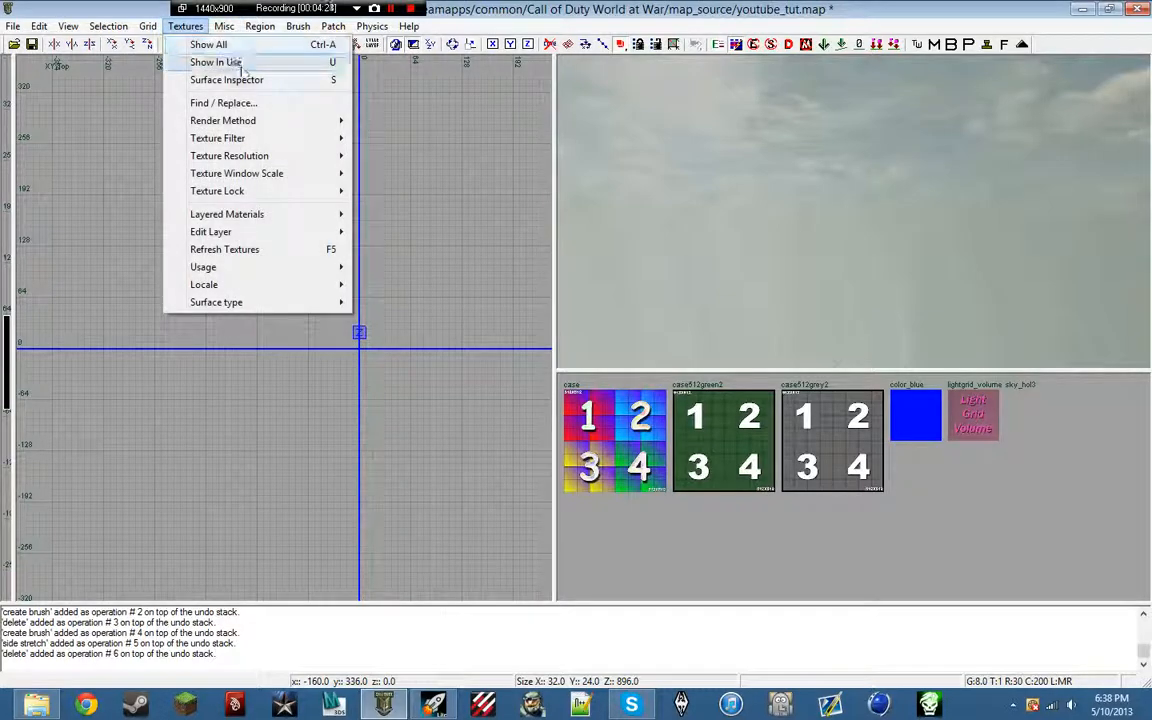
{"action": "mouse_move", "coordinate": [281, 291]}
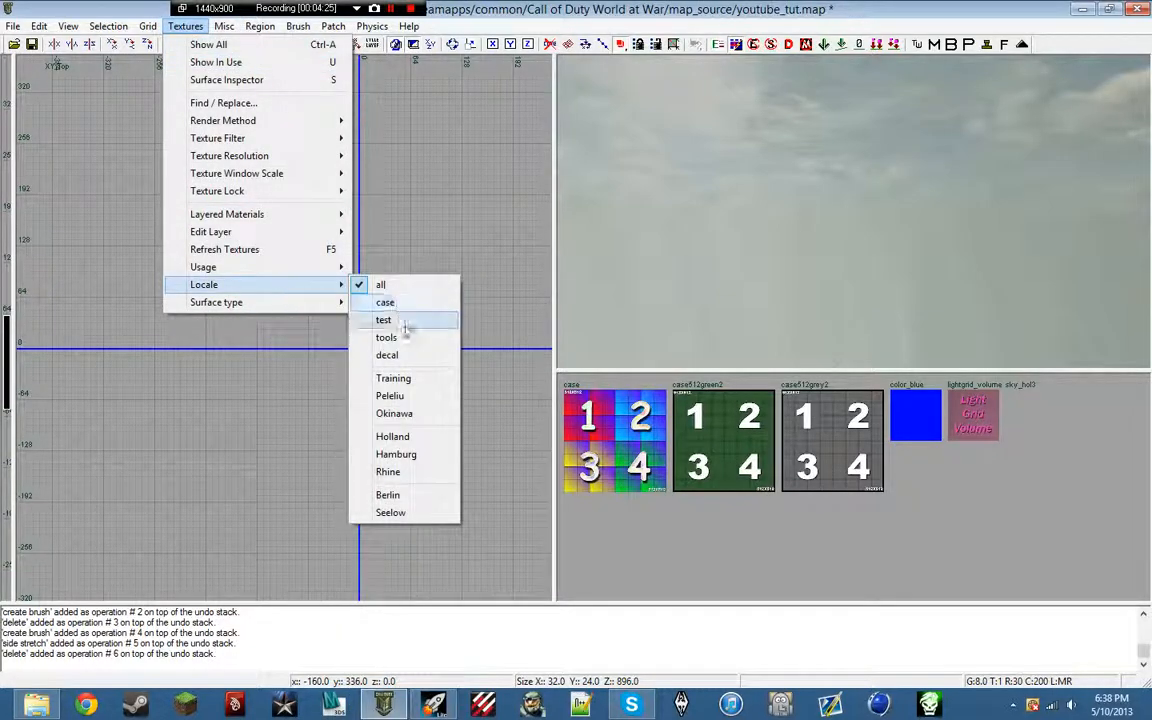
{"action": "left_click", "coordinate": [386, 338]}
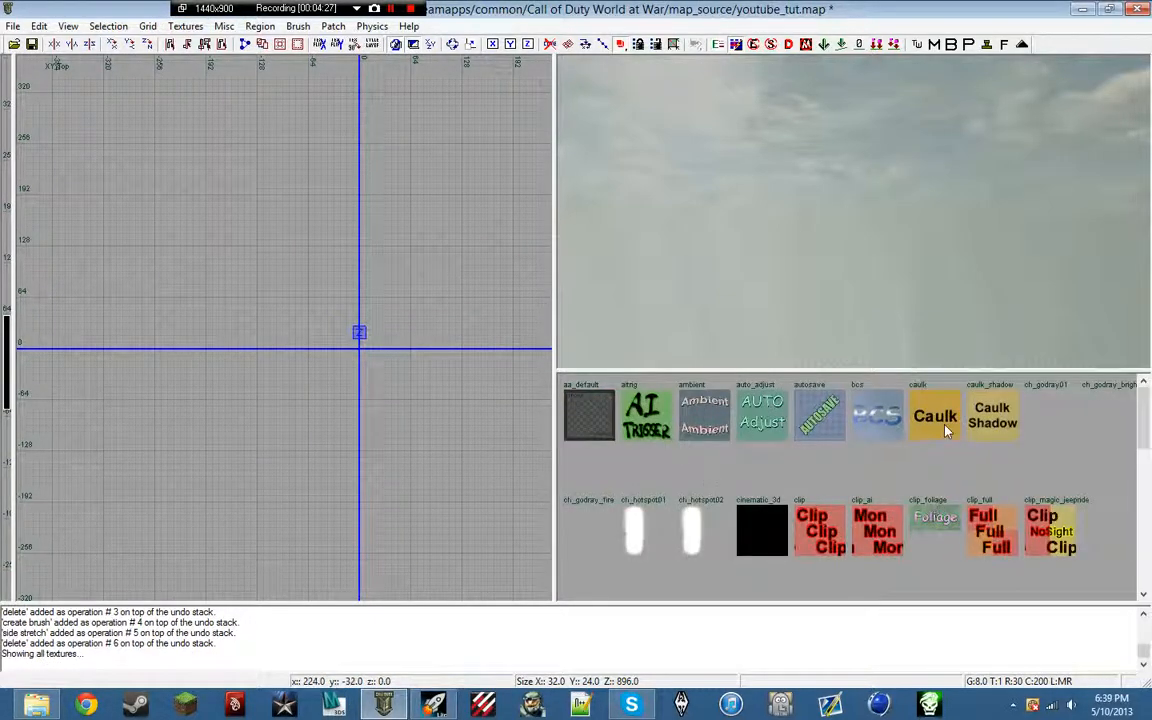
Draw a 256 by 256 unit brush with the caulk texture, centred on the grid origin in the top view
{"action": "scroll", "coordinate": [314, 277], "scroll_direction": "up", "scroll_amount": 2}
{"action": "scroll", "coordinate": [312, 277], "scroll_direction": "down", "scroll_amount": 4}
{"action": "scroll", "coordinate": [312, 277], "scroll_direction": "up", "scroll_amount": 3}
{"action": "right_click_drag", "start_coordinate": [312, 277], "coordinate": [264, 267]}
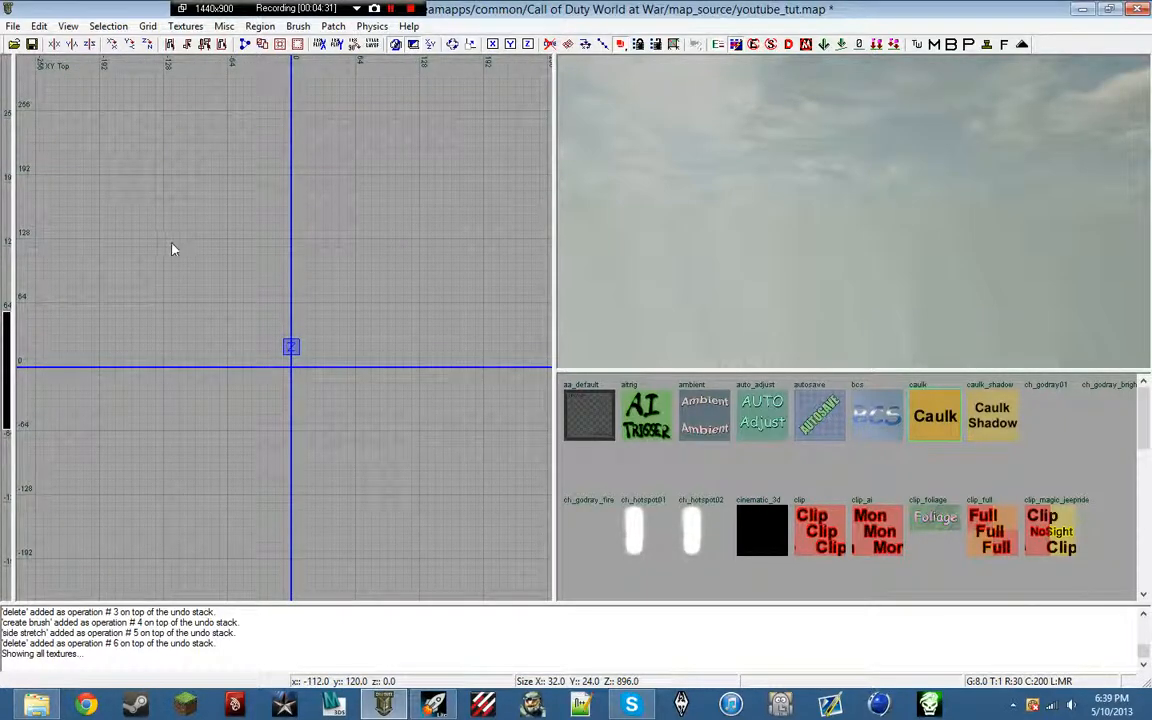
{"action": "mouse_move", "coordinate": [164, 240]}
{"action": "left_mouse_down"}
{"action": "mouse_move", "coordinate": [265, 296]}
{"action": "mouse_move", "coordinate": [403, 437]}
{"action": "mouse_move", "coordinate": [427, 483]}
{"action": "mouse_move", "coordinate": [416, 506]}
{"action": "mouse_move", "coordinate": [421, 495]}
{"action": "left_mouse_up"}
Examine the tall caulk brush from a distance and close up in the 3D view
{"action": "key", "text": "a"}
{"action": "key", "text": "Right"}
{"action": "key", "text": "z"}
{"action": "key", "text": "Left"}
{"action": "key", "text": "Right"}
{"action": "key", "text": "Up"}
{"action": "key", "text": "Up"}
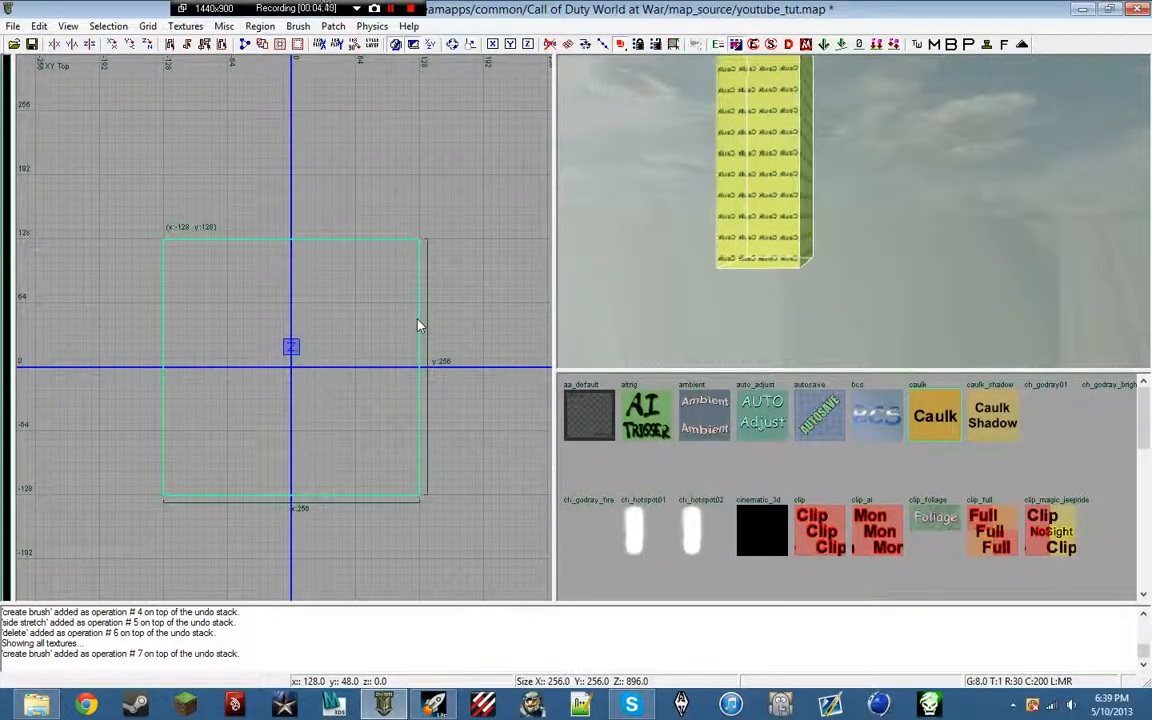
{"action": "key", "text": "Left"}
{"action": "key", "text": "Up"}
{"action": "key", "text": "Up"}
{"action": "key", "text": "Up"}
{"action": "key", "text": "Up"}
{"action": "key", "text": "Up"}
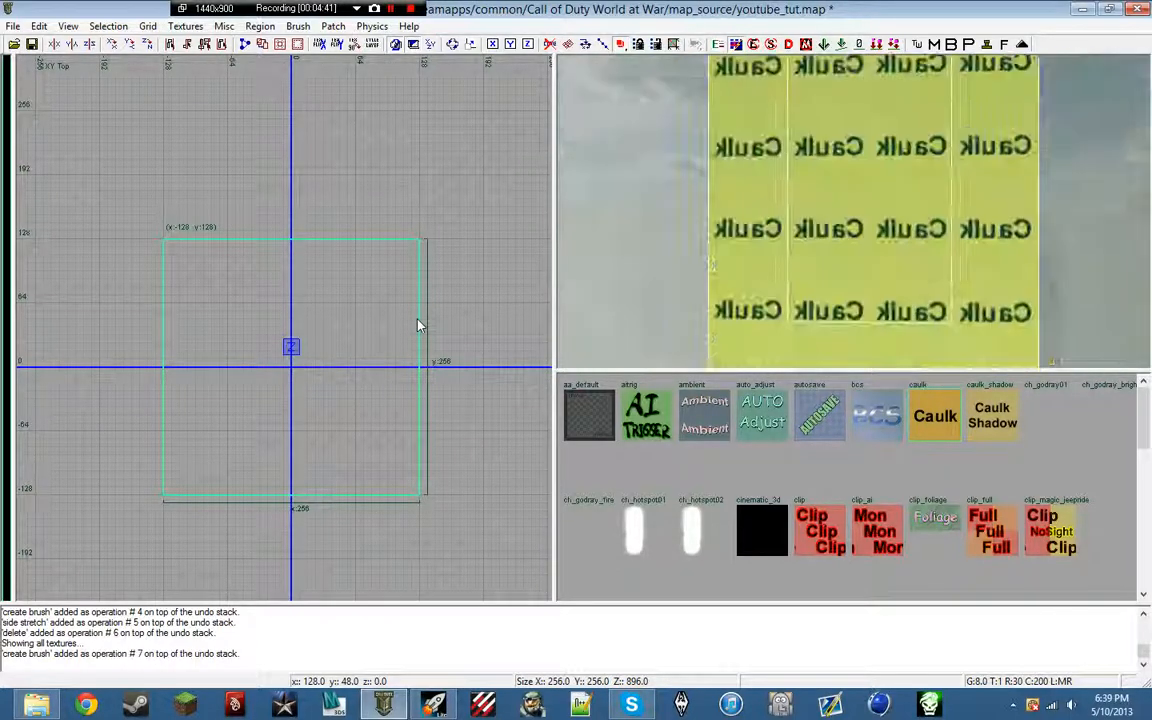
{"action": "scroll", "coordinate": [415, 325], "scroll_direction": "down", "scroll_amount": 2}
{"action": "scroll", "coordinate": [382, 307], "scroll_direction": "up", "scroll_amount": 1}
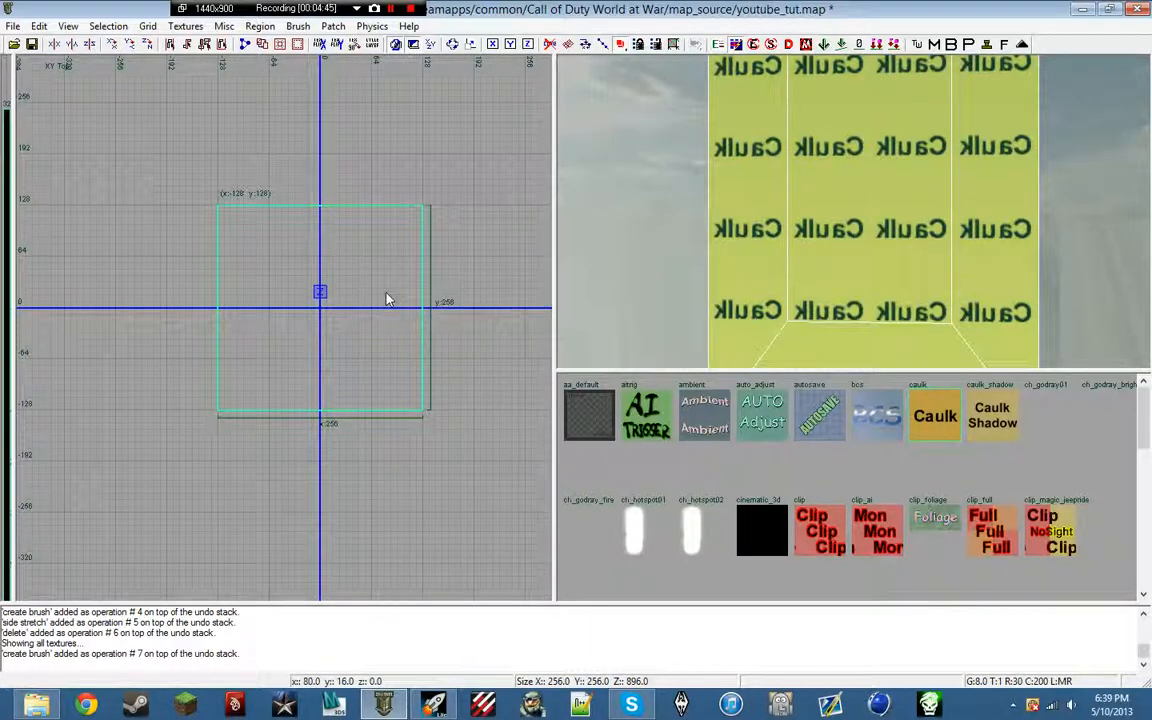
In the front view, flatten the caulk brush into an 8-unit-thick floor slab with its upper face at height 0
{"action": "key", "text": "ctrl+Tab"}
{"action": "scroll", "coordinate": [346, 292], "scroll_direction": "down", "scroll_amount": 6}
{"action": "scroll", "coordinate": [326, 286], "scroll_direction": "up", "scroll_amount": 3}
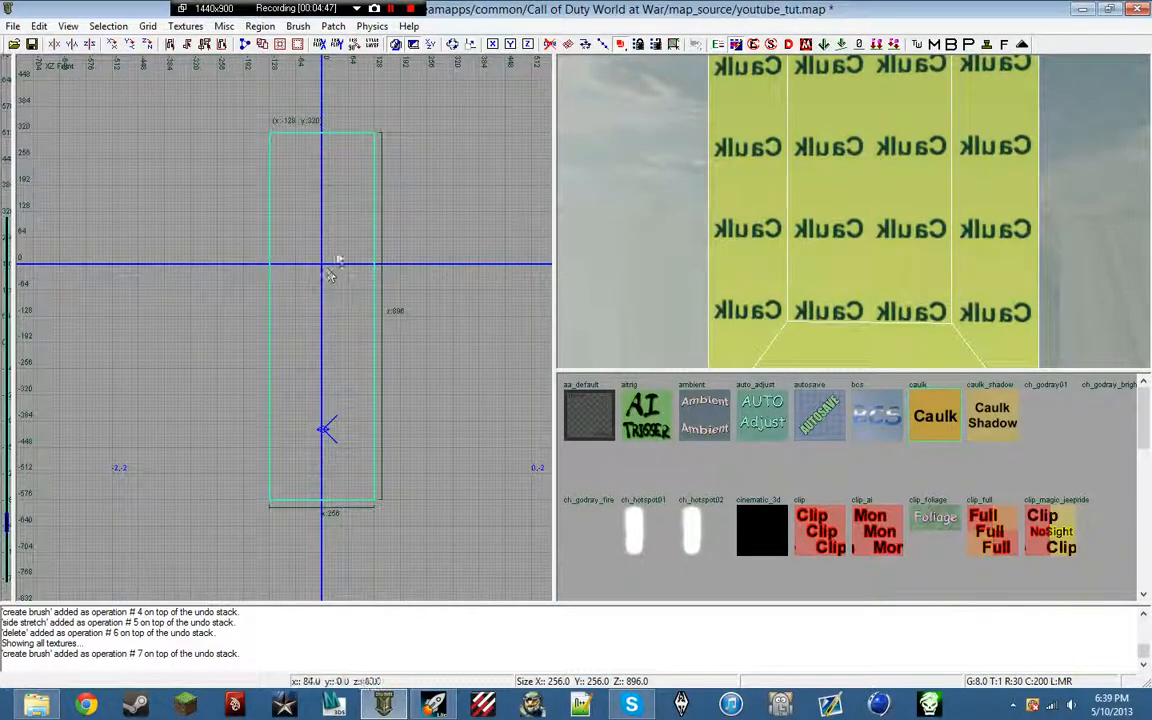
{"action": "left_click_drag", "start_coordinate": [328, 251], "coordinate": [320, 232]}
{"action": "scroll", "coordinate": [322, 237], "scroll_direction": "down", "scroll_amount": 3}
{"action": "scroll", "coordinate": [321, 236], "scroll_direction": "up", "scroll_amount": 4}
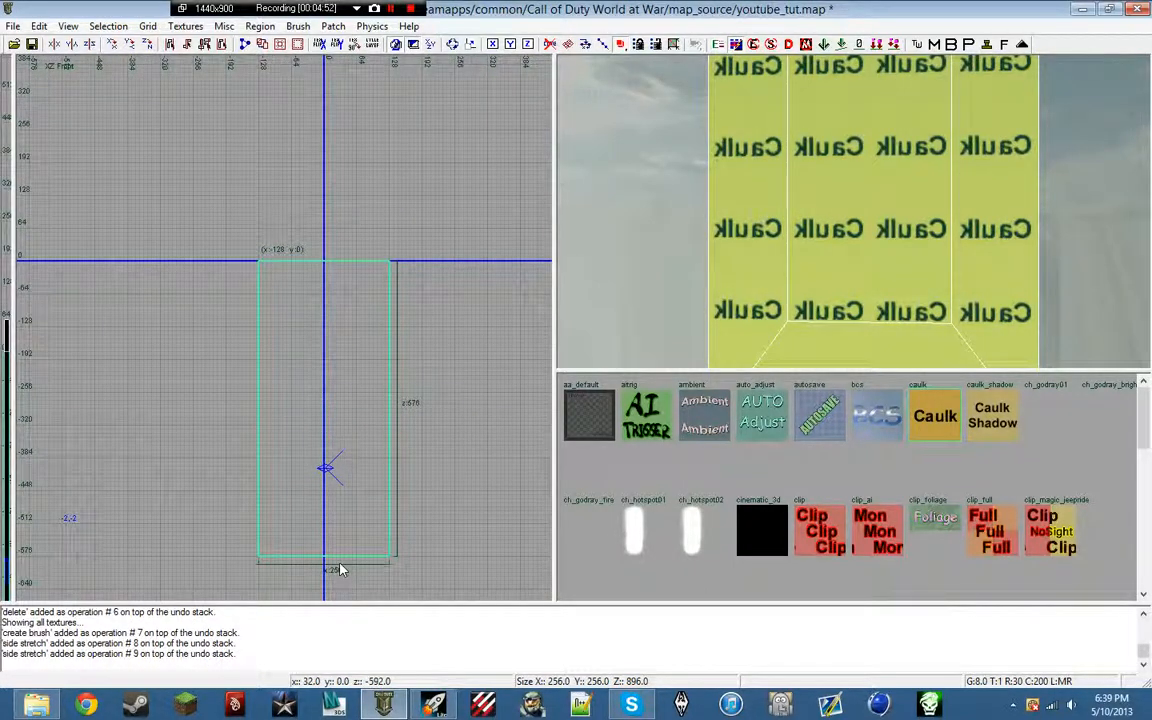
{"action": "left_click_drag", "start_coordinate": [340, 556], "coordinate": [368, 256]}
Examine the thin floor slab in the 3D view from several heights, tilts and directions
{"action": "key", "text": "a"}
{"action": "key", "text": "d"}
{"action": "key", "text": "z"}
{"action": "key", "text": "z"}
{"action": "key", "text": "z"}
{"action": "key", "text": "z"}
{"action": "key", "text": "d"}
{"action": "key", "text": "d"}
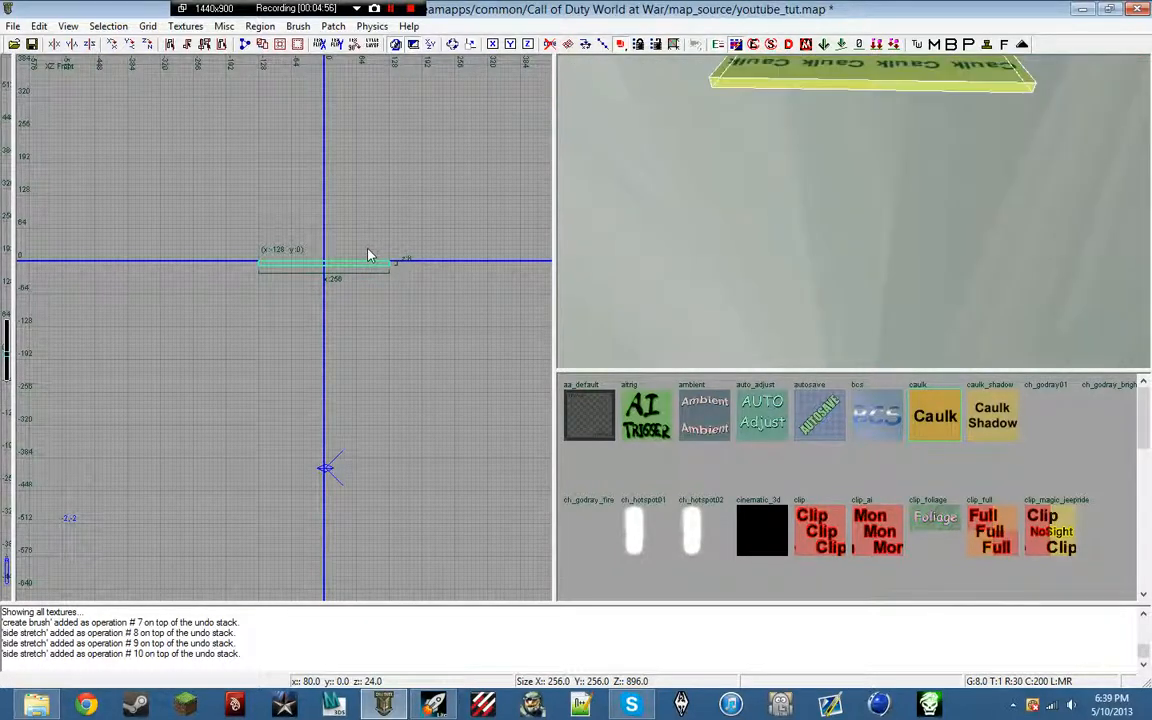
{"action": "key", "text": "a"}
{"action": "key", "text": "d"}
{"action": "key", "text": "d"}
{"action": "key", "text": "d"}
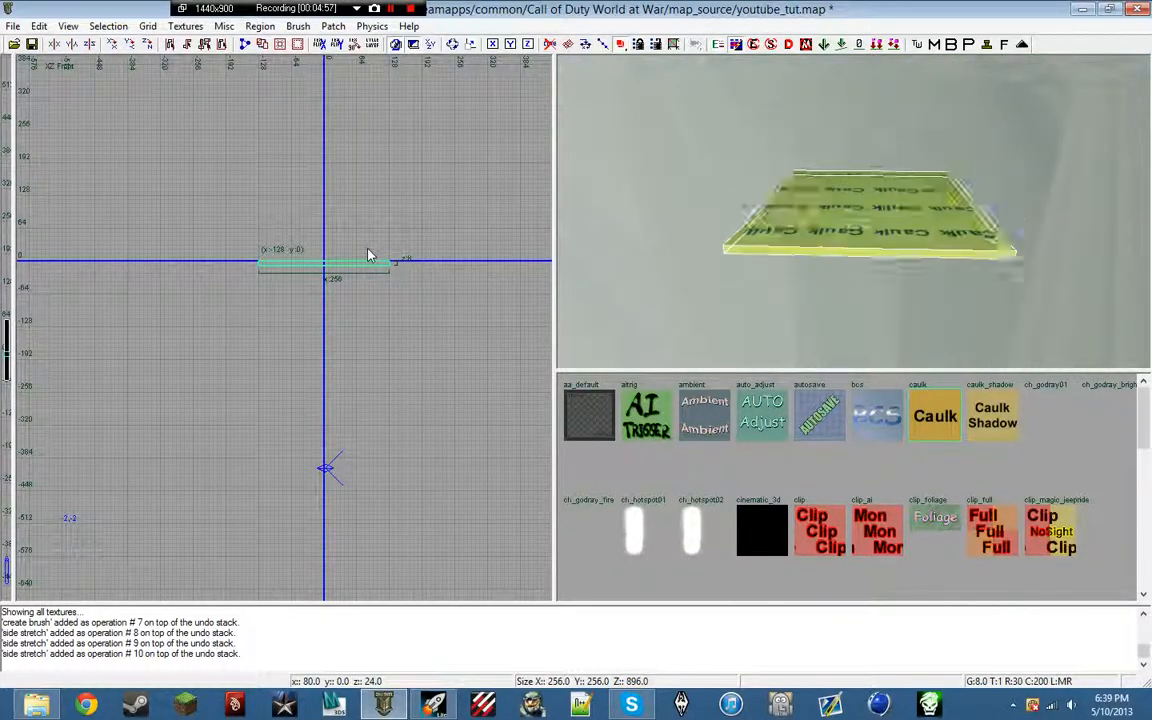
{"action": "key", "text": "c"}
{"action": "key", "text": "c"}
{"action": "key", "text": "c"}
{"action": "key", "text": "c"}
{"action": "key", "text": "c"}
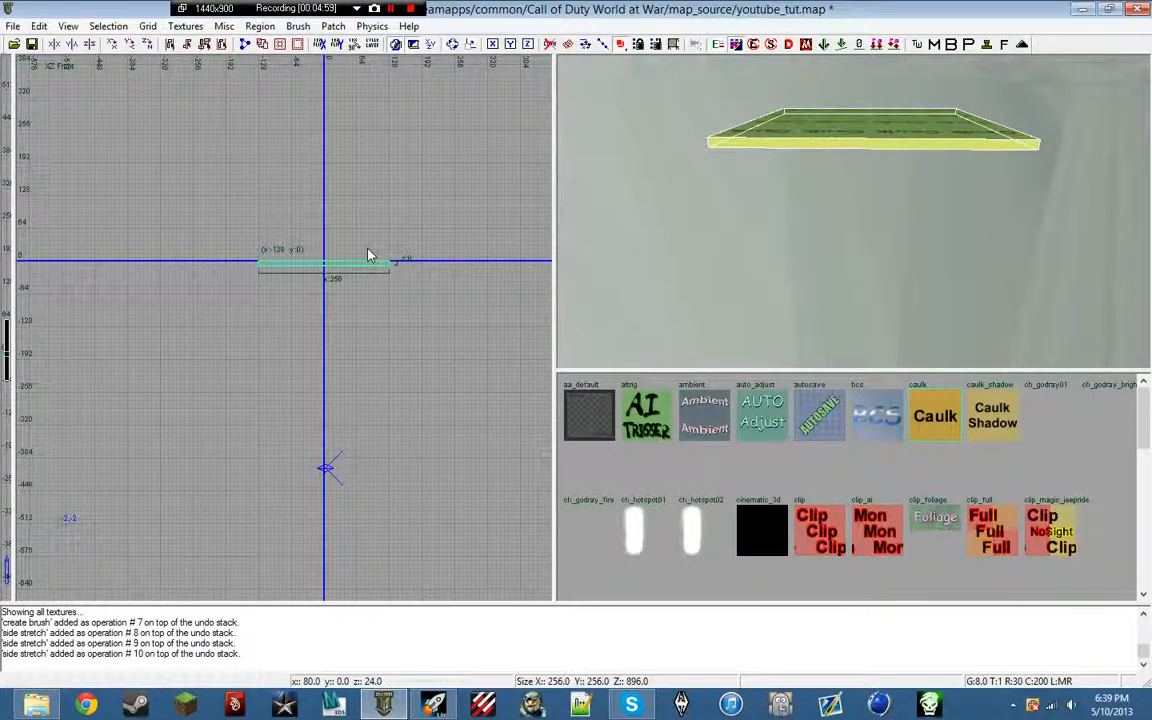
{"action": "key", "text": "a"}
{"action": "key", "text": "a"}
{"action": "key", "text": "a"}
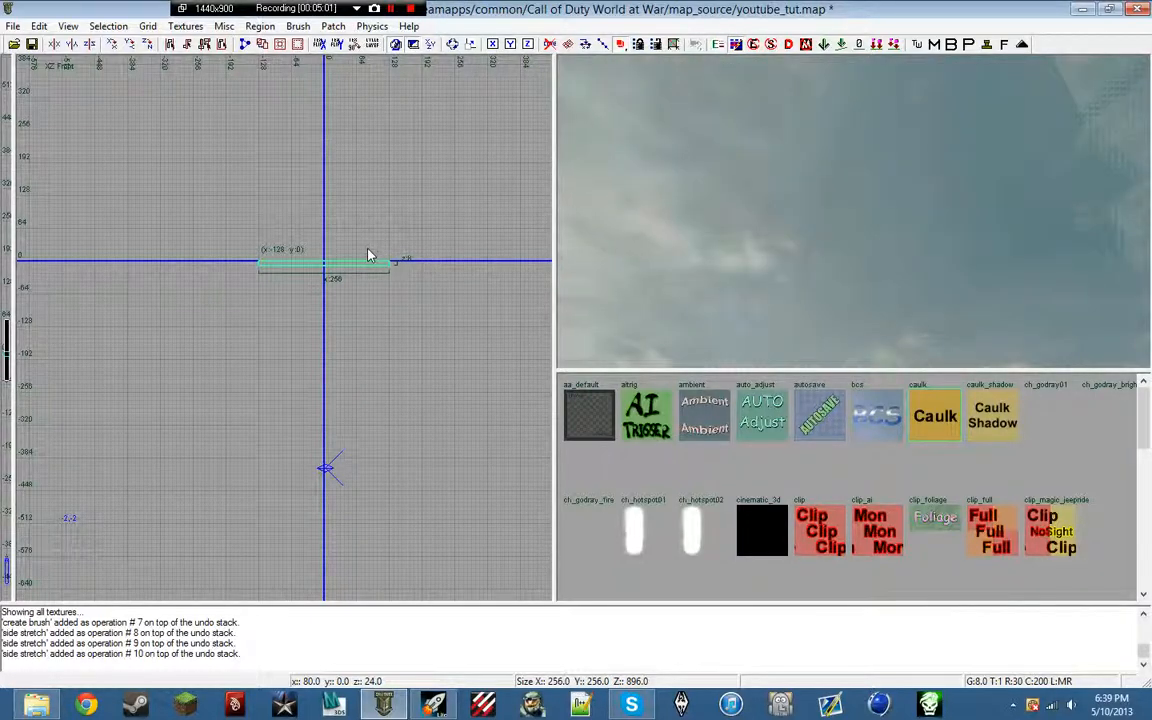
{"action": "key", "text": "z"}
{"action": "key", "text": "z"}
{"action": "key", "text": "z"}
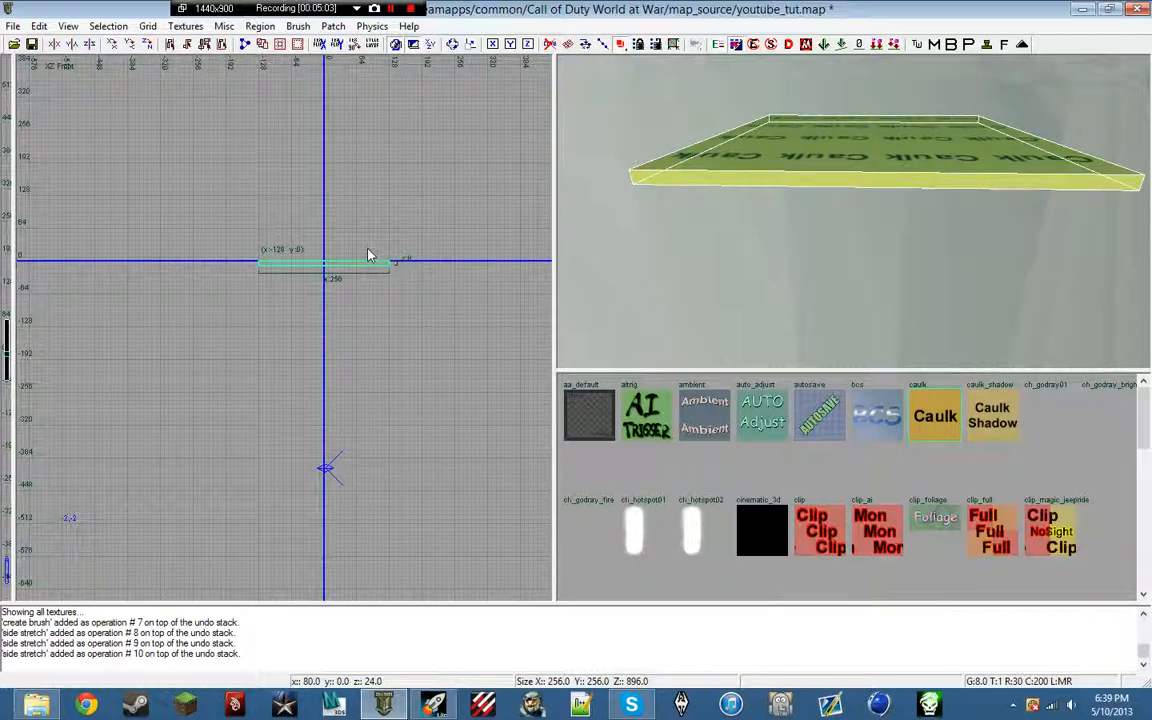
{"action": "key", "text": "Left"}
{"action": "key", "text": "Right"}
{"action": "key", "text": "Right"}
{"action": "key", "text": "Left"}
{"action": "key", "text": "Up"}
{"action": "key", "text": "Up"}
{"action": "key", "text": "d"}
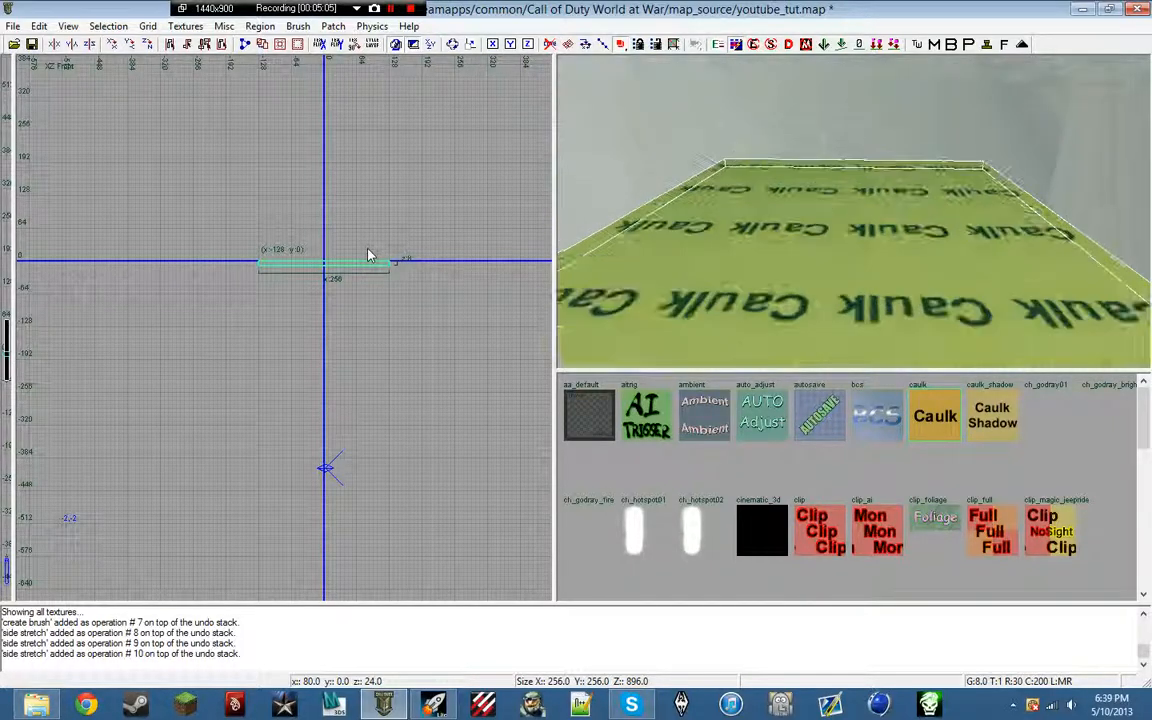
{"action": "key", "text": "period"}
{"action": "key", "text": "period"}
{"action": "key", "text": "period"}
{"action": "key", "text": "d"}
{"action": "key", "text": "Left"}
{"action": "key", "text": "Down"}
{"action": "key", "text": "Down"}
{"action": "key", "text": "Down"}
{"action": "key", "text": "Down"}
{"action": "key", "text": "Down"}
{"action": "key", "text": "Down"}
{"action": "key", "text": "Down"}
{"action": "key", "text": "d"}
{"action": "key", "text": "d"}
{"action": "key", "text": "z"}
{"action": "key", "text": "Left"}
{"action": "key", "text": "d"}
{"action": "key", "text": "d"}
{"action": "key", "text": "Right"}
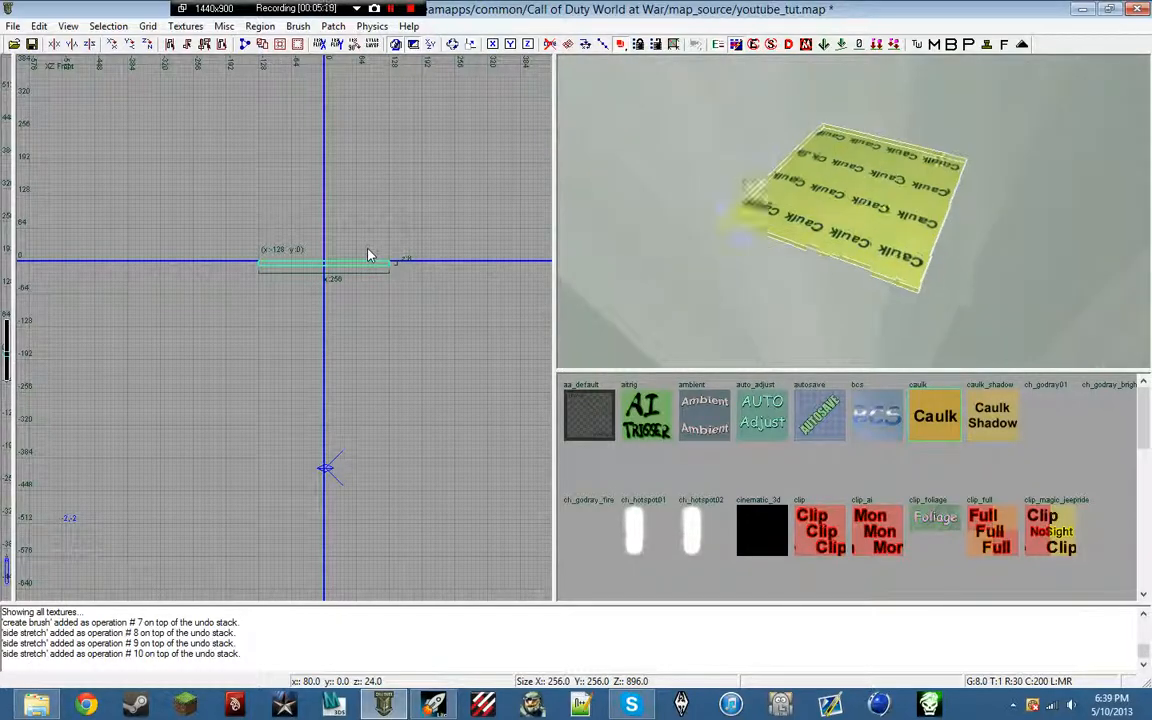
{"action": "key", "text": "Right"}
{"action": "key", "text": "Up"}
{"action": "key", "text": "Up"}
{"action": "key", "text": "Up"}
{"action": "key", "text": "Up"}
{"action": "key", "text": "Up"}
{"action": "key", "text": "Up"}
{"action": "key", "text": "Up"}
{"action": "key", "text": "Up"}
{"action": "key", "text": "Up"}
{"action": "key", "text": "Up"}
{"action": "key", "text": "Left"}
{"action": "key", "text": "Left"}
{"action": "key", "text": "Left"}
{"action": "key", "text": "Left"}
{"action": "key", "text": "Left"}
{"action": "key", "text": "Left"}
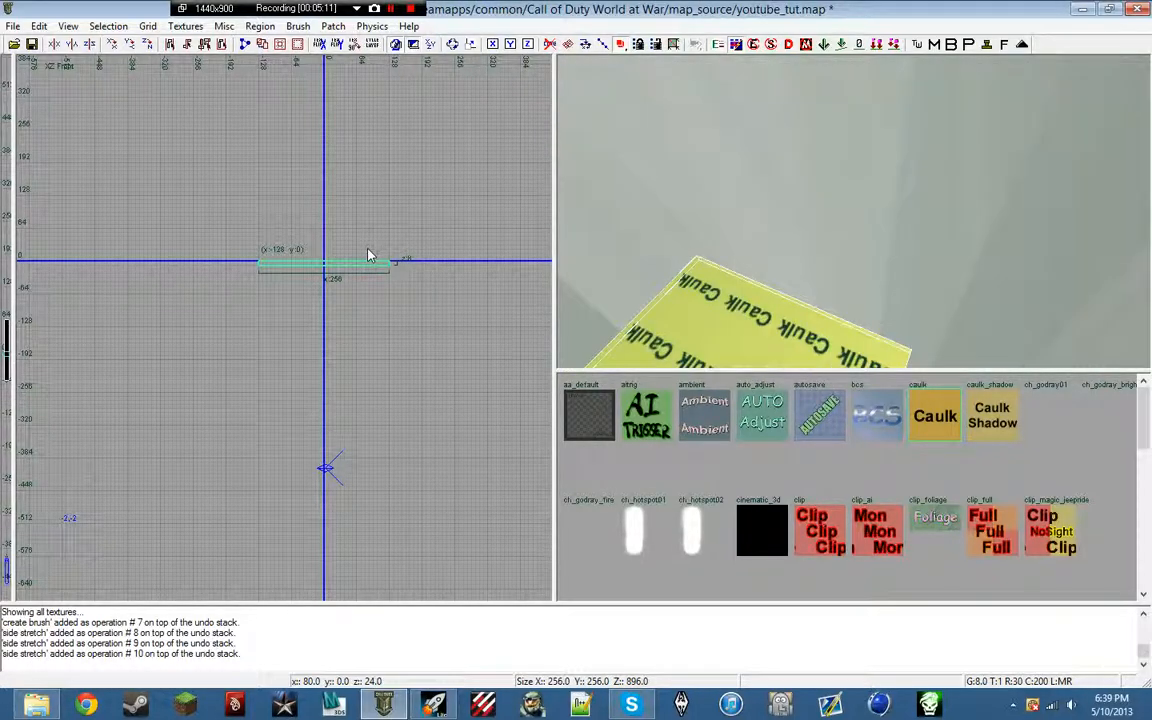
In the top view, extend the floor slab's upper-left corner to x -256, y 256
{"action": "key", "text": "ctrl+Tab"}
{"action": "key", "text": "ctrl+Tab"}
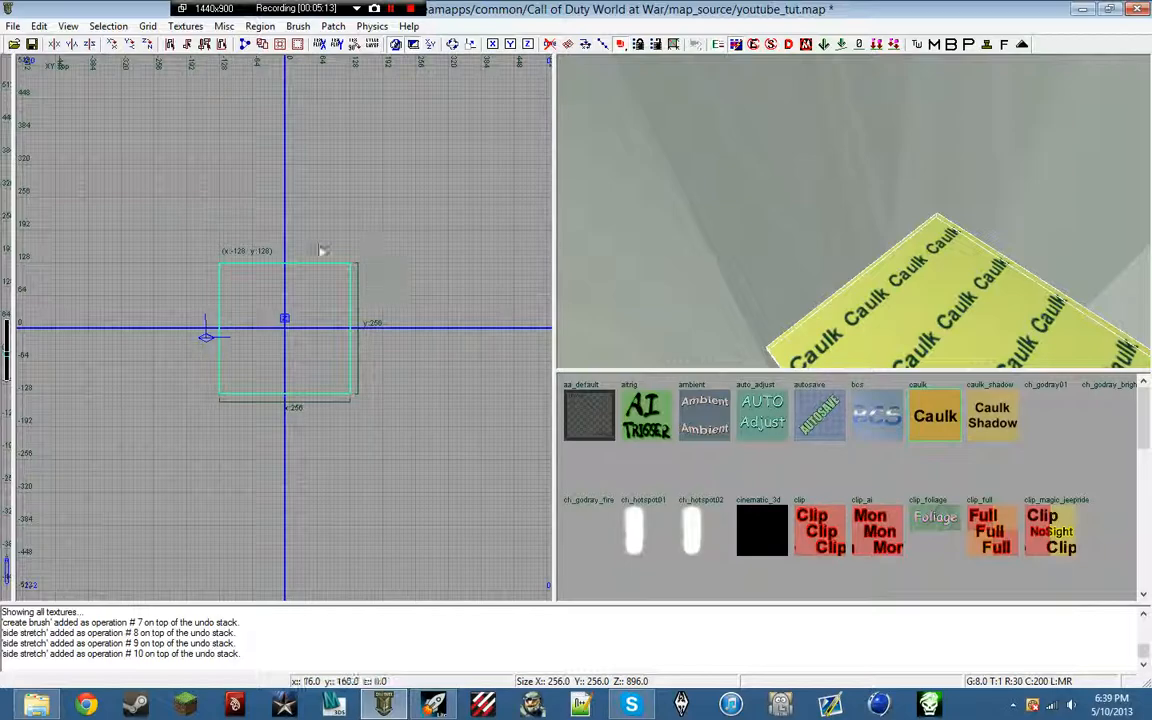
{"action": "scroll", "coordinate": [316, 270], "scroll_direction": "down", "scroll_amount": 4}
{"action": "scroll", "coordinate": [310, 262], "scroll_direction": "up", "scroll_amount": 10}
{"action": "scroll", "coordinate": [306, 254], "scroll_direction": "up", "scroll_amount": 2}
{"action": "scroll", "coordinate": [288, 260], "scroll_direction": "down", "scroll_amount": 3}
{"action": "scroll", "coordinate": [277, 256], "scroll_direction": "up", "scroll_amount": 3}
{"action": "scroll", "coordinate": [275, 252], "scroll_direction": "down", "scroll_amount": 3}
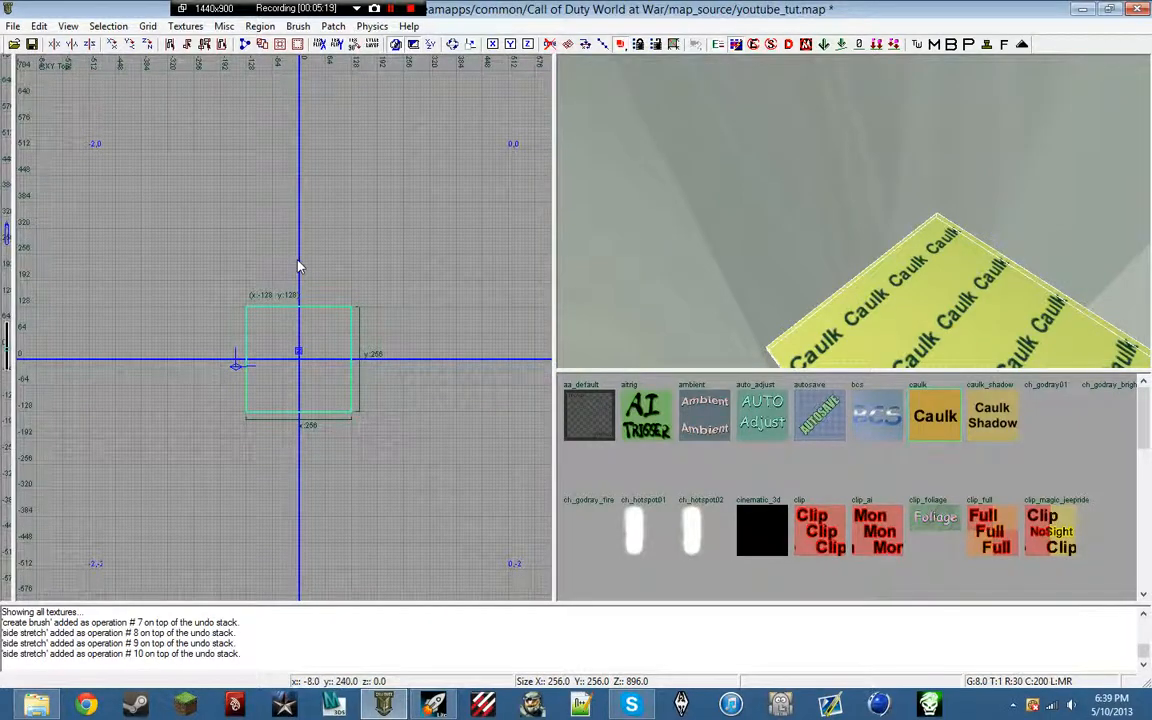
{"action": "left_click", "coordinate": [216, 291]}
{"action": "left_click_drag", "start_coordinate": [222, 300], "coordinate": [170, 247]}
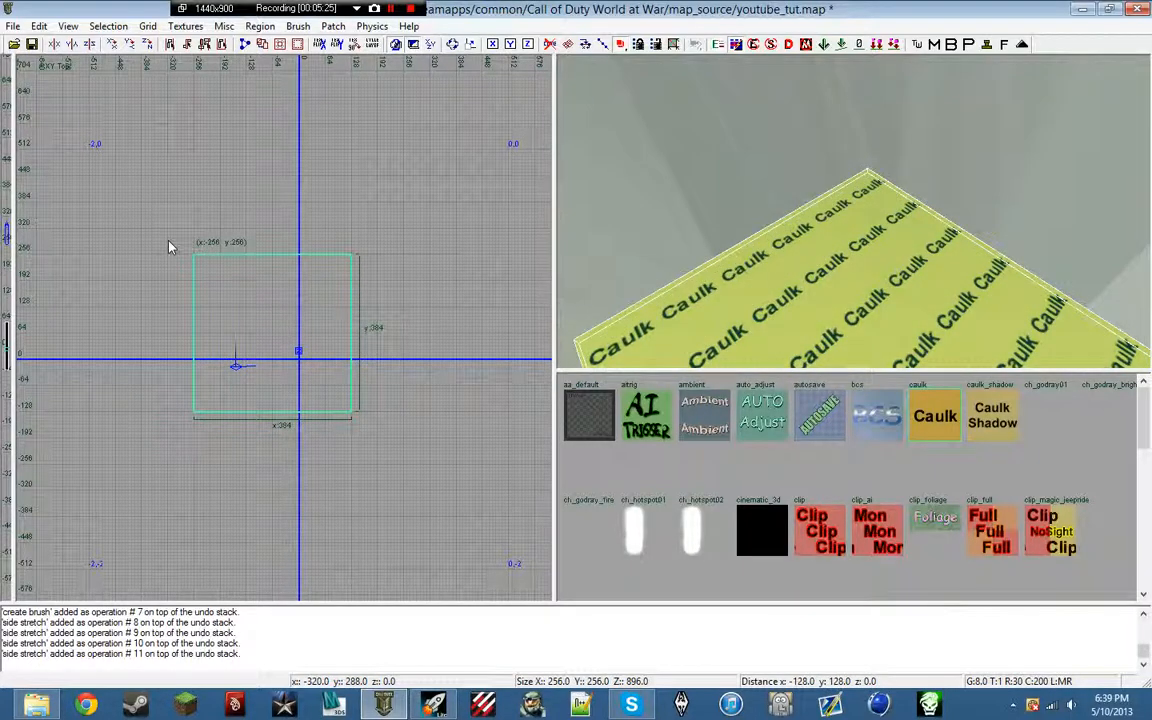
Extend the floor slab's opposite corner to x 256, y -256 so it measures 512 by 512 units, and deselect it
{"action": "right_click_drag", "start_coordinate": [372, 402], "coordinate": [311, 336]}
{"action": "left_click_drag", "start_coordinate": [335, 400], "coordinate": [388, 452]}
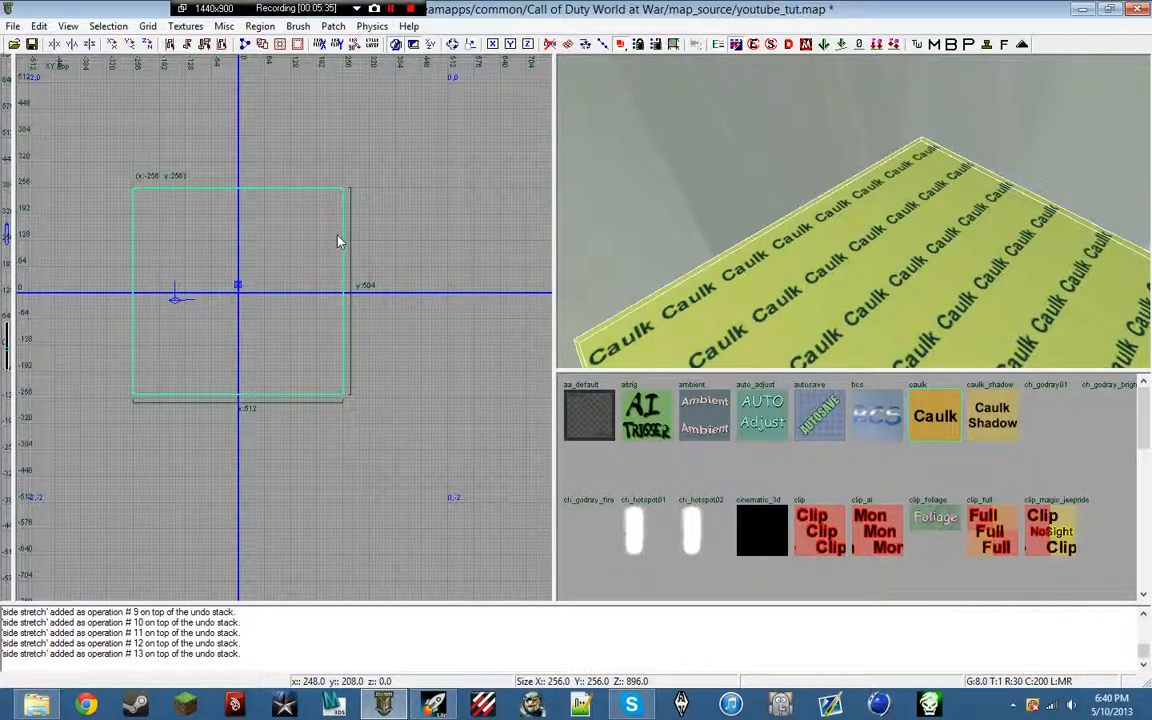
{"action": "scroll", "coordinate": [347, 412], "scroll_direction": "up", "scroll_amount": 4}
{"action": "left_click_drag", "start_coordinate": [324, 402], "coordinate": [322, 411]}
{"action": "scroll", "coordinate": [286, 341], "scroll_direction": "down", "scroll_amount": 3}
{"action": "left_click", "coordinate": [396, 293]}
{"action": "scroll", "coordinate": [300, 299], "scroll_direction": "down", "scroll_amount": 5}
{"action": "scroll", "coordinate": [235, 262], "scroll_direction": "up", "scroll_amount": 6}
{"action": "key", "text": "Escape"}
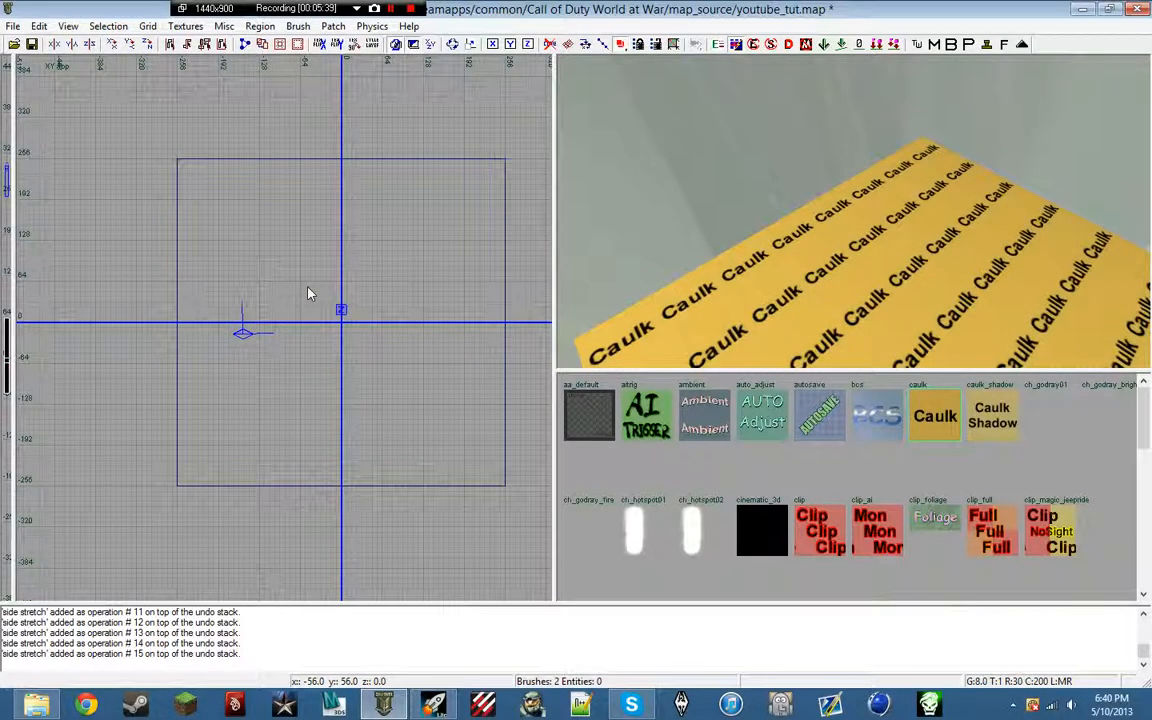
Select the floor slab, raise its top to height 128 in the front view, and hollow it into a box
{"action": "key", "text": "Right"}
{"action": "key", "text": "Right"}
{"action": "key", "text": "Right"}
{"action": "key", "text": "Right"}
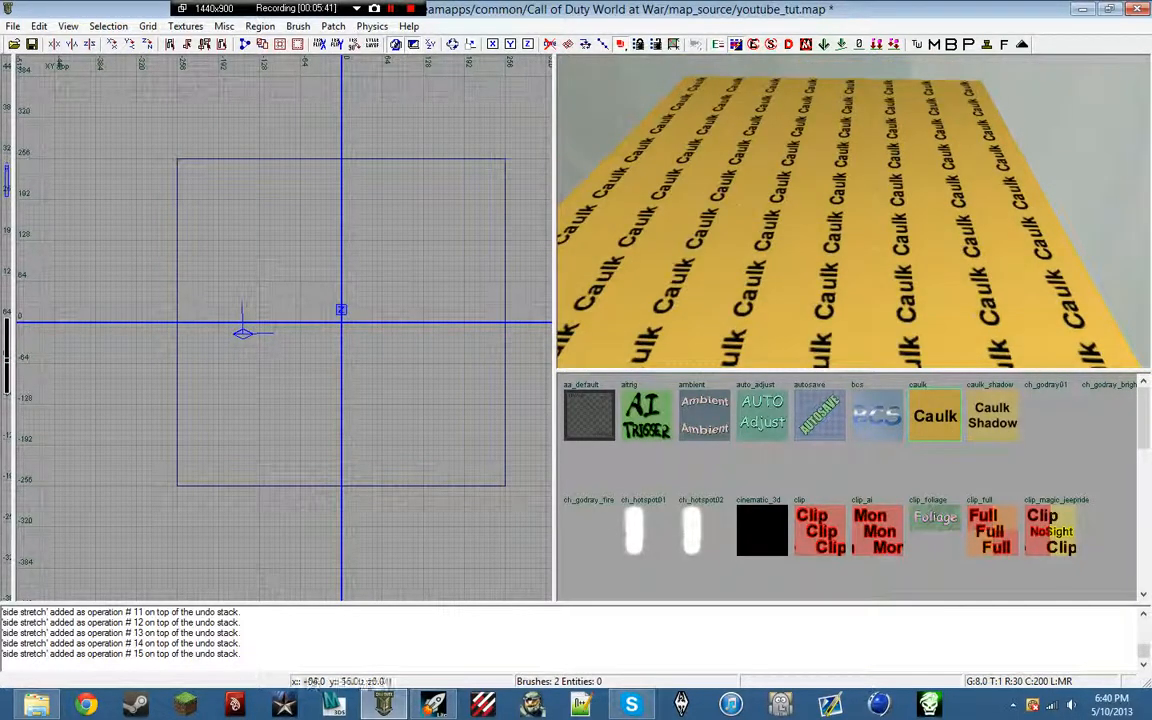
{"action": "left_click", "coordinate": [276, 257], "text": "shift"}
{"action": "key", "text": "ctrl+Tab"}
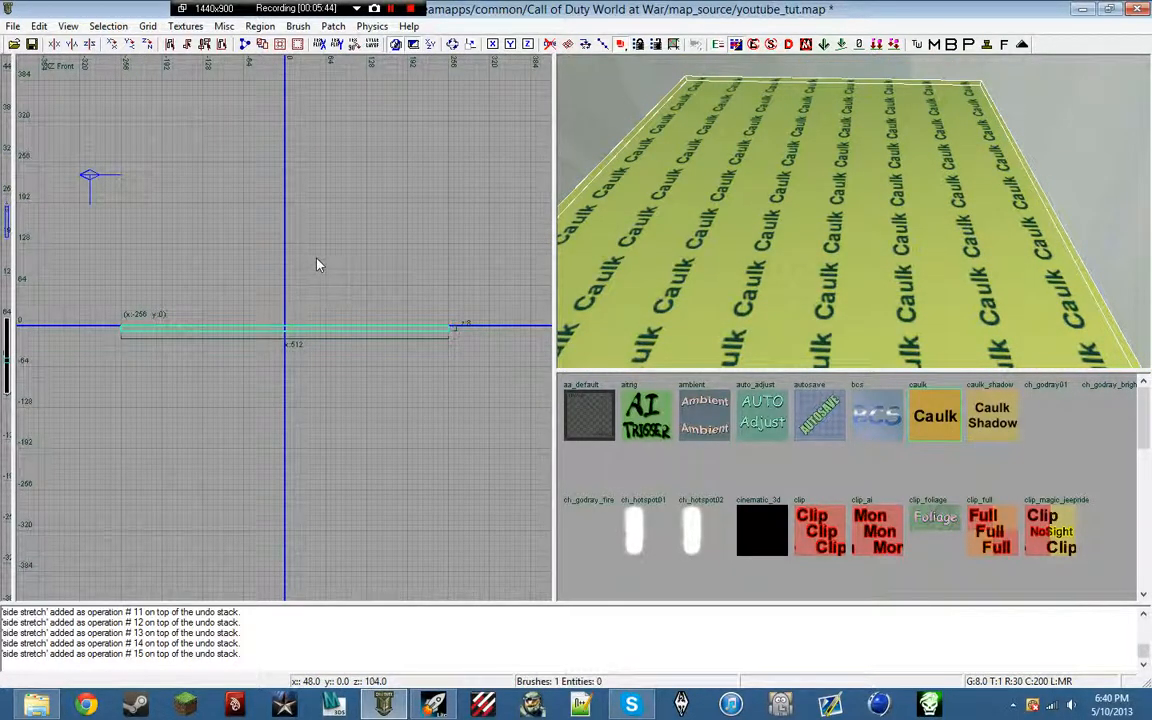
{"action": "left_click_drag", "start_coordinate": [319, 262], "coordinate": [340, 180]}
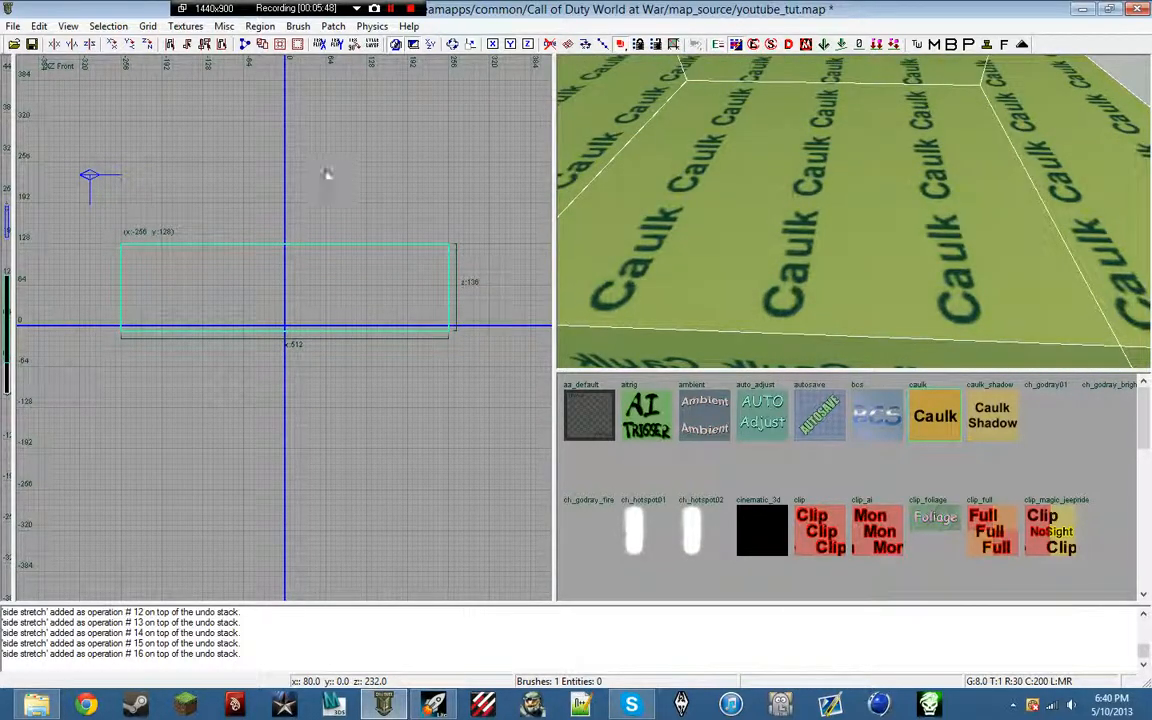
{"action": "left_click", "coordinate": [298, 45]}
Examine the hollowed caulk box from inside and outside in the 3D view
{"action": "key", "text": "Up"}
{"action": "key", "text": "Up"}
{"action": "key", "text": "Up"}
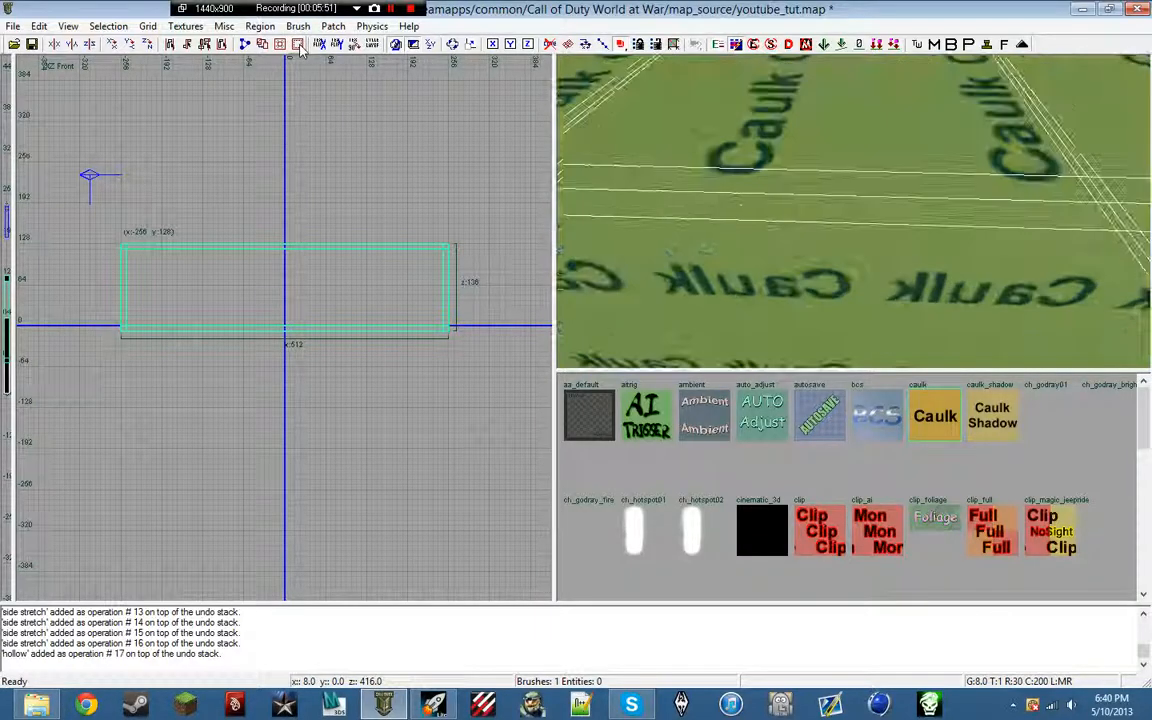
{"action": "key", "text": "Right"}
{"action": "key", "text": "Right"}
{"action": "key", "text": "Right"}
{"action": "key", "text": "Right"}
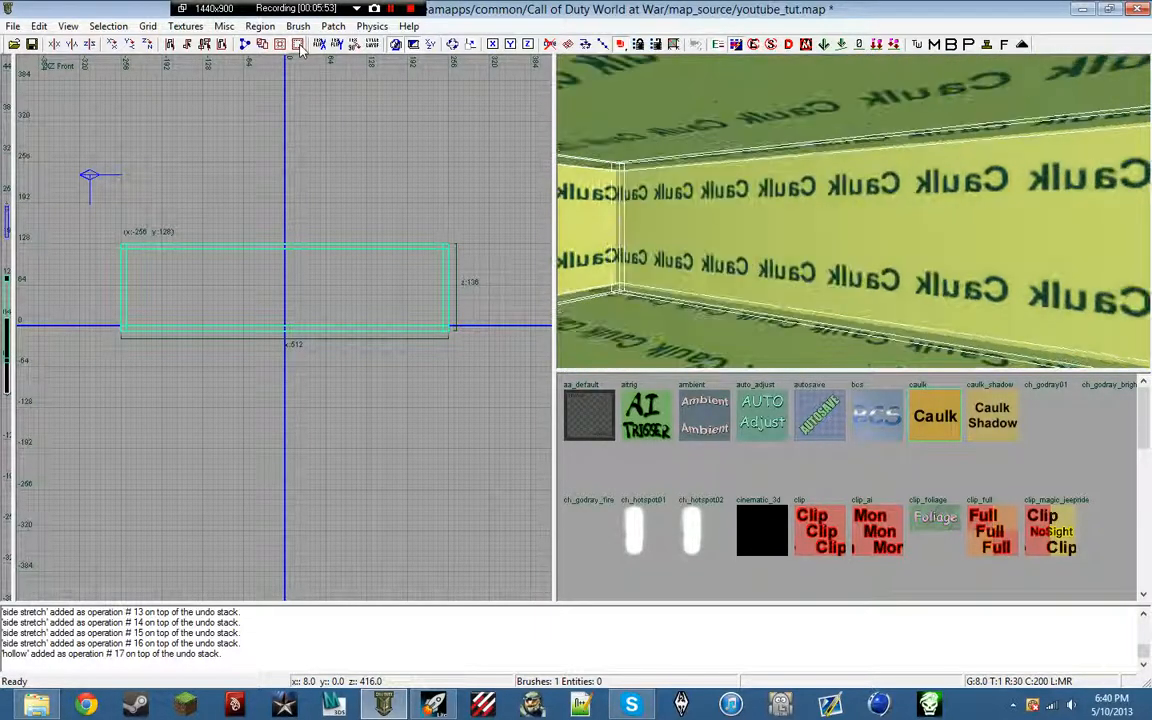
{"action": "key", "text": "Left"}
{"action": "key", "text": "Left"}
{"action": "key", "text": "Left"}
{"action": "key", "text": "Left"}
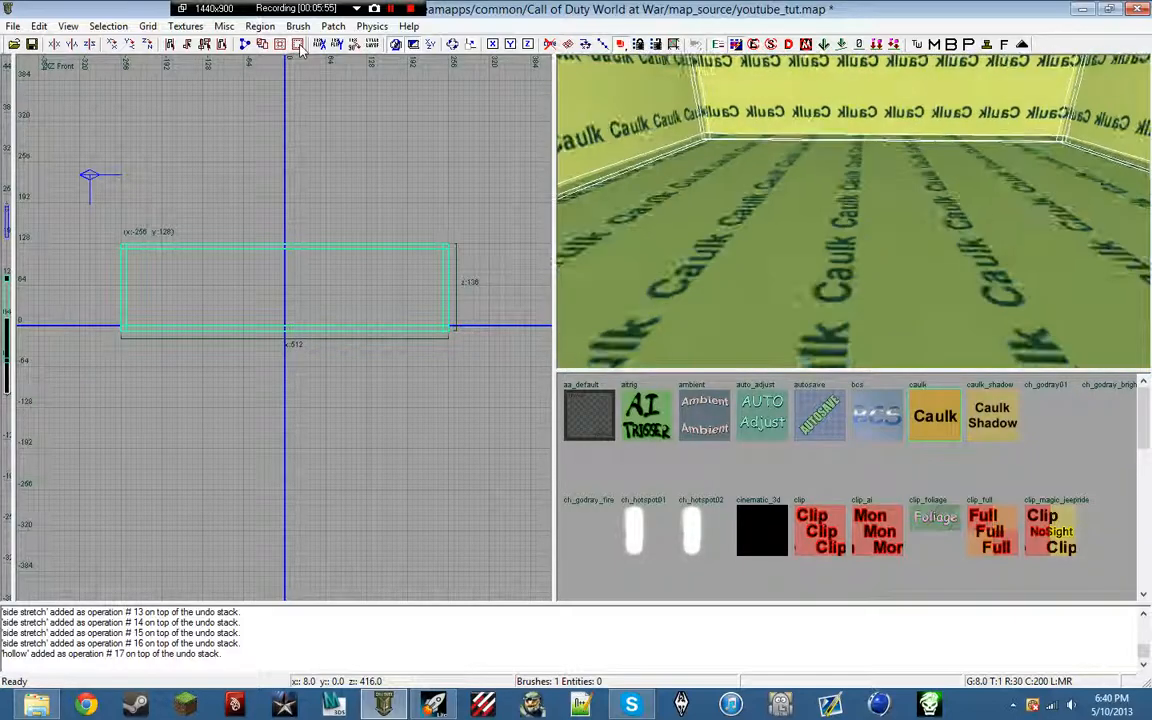
{"action": "key", "text": "Down"}
{"action": "key", "text": "Down"}
{"action": "key", "text": "Down"}
{"action": "key", "text": "Down"}
{"action": "key", "text": "d"}
{"action": "key", "text": "d"}
{"action": "key", "text": "d"}
{"action": "key", "text": "d"}
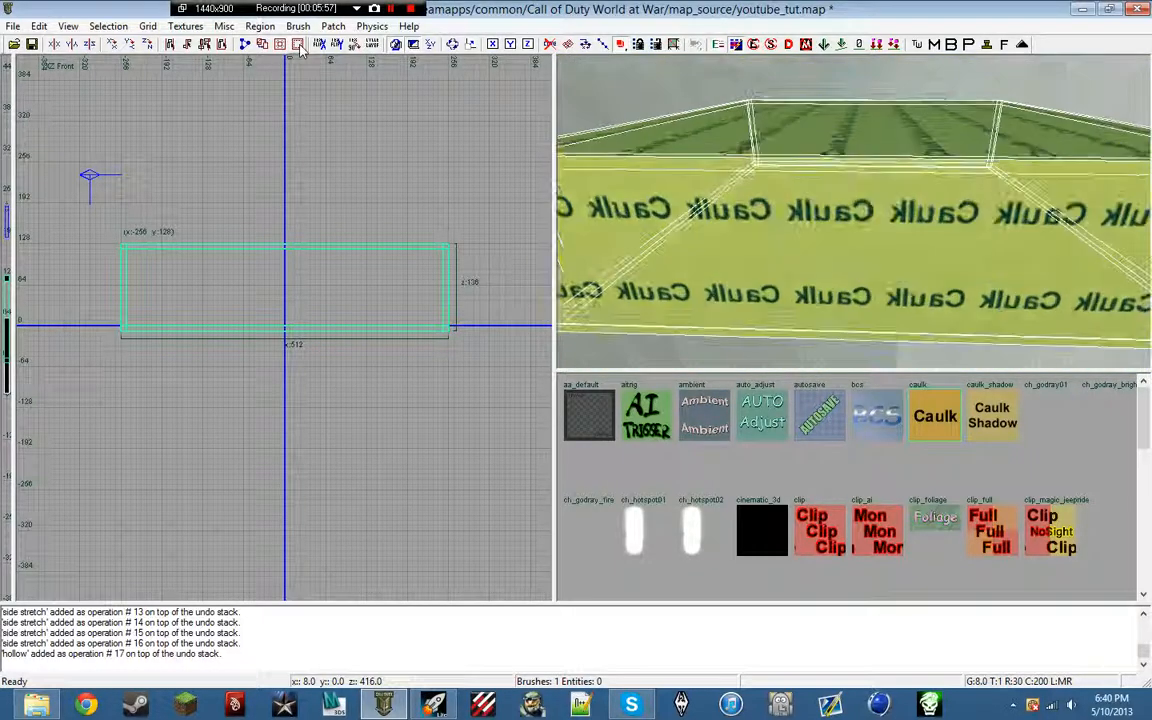
{"action": "key", "text": "Left"}
{"action": "key", "text": "Left"}
Undo the hollowing and the height stretch, and deselect the floor slab
{"action": "key", "text": "ctrl+z"}
{"action": "key", "text": "ctrl+z"}
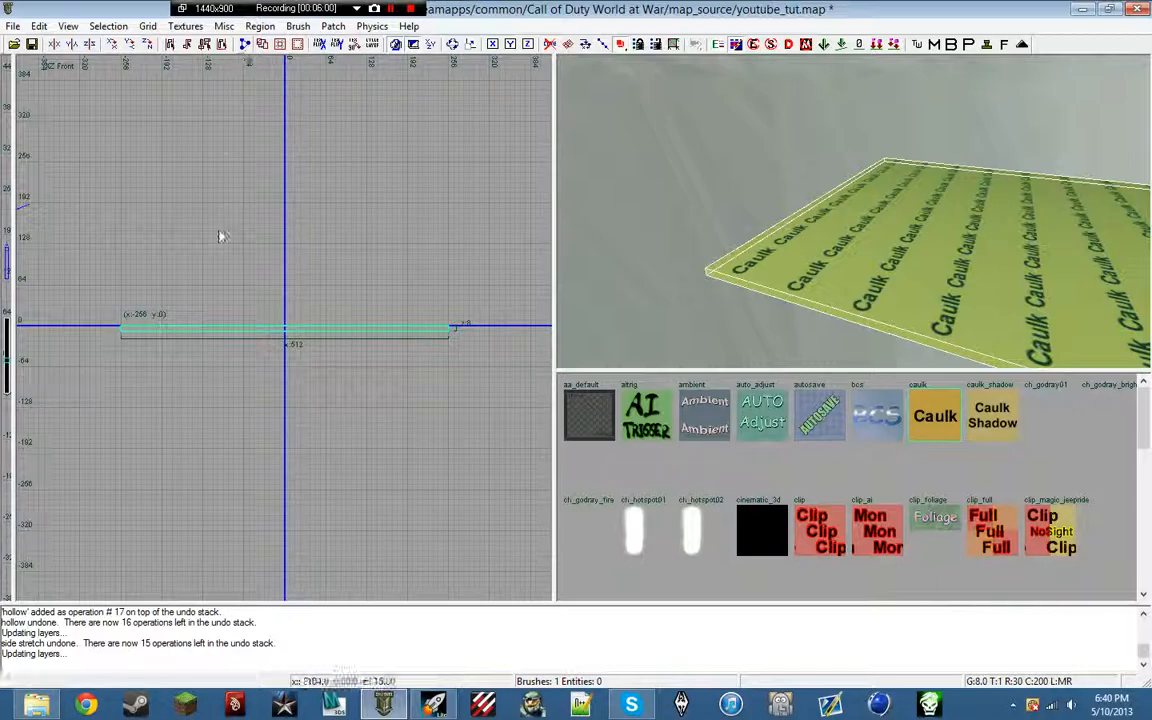
{"action": "scroll", "coordinate": [204, 212], "scroll_direction": "up", "scroll_amount": 2}
{"action": "scroll", "coordinate": [200, 206], "scroll_direction": "down", "scroll_amount": 1}
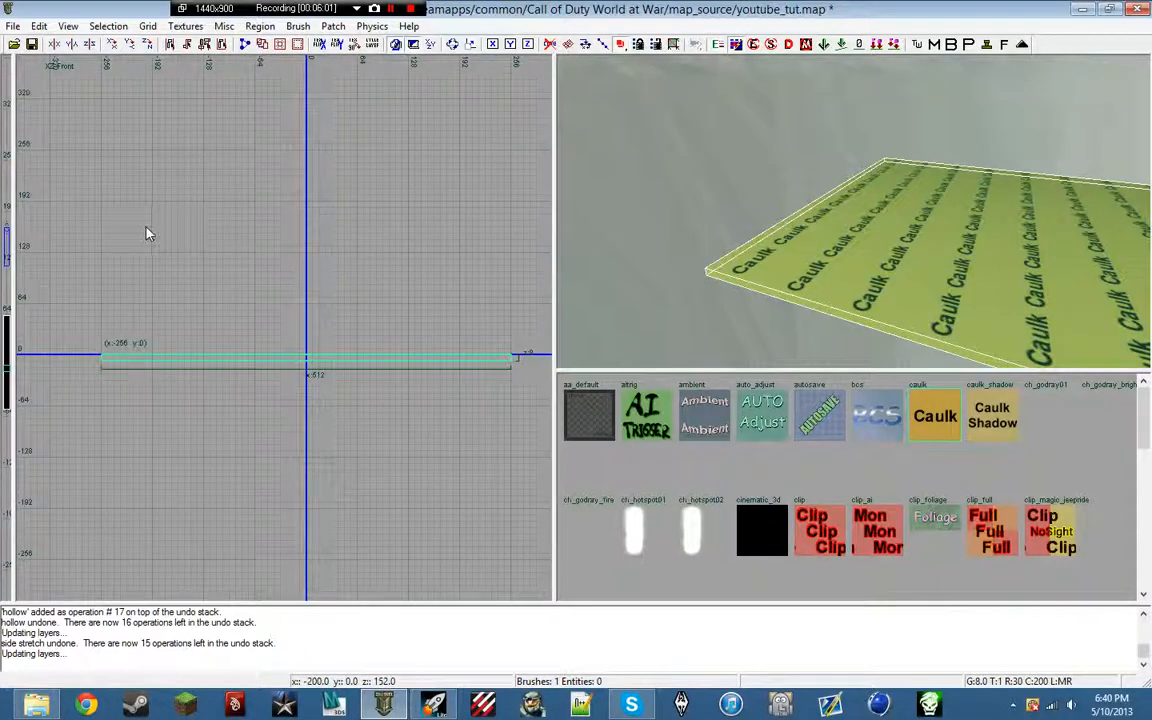
{"action": "key", "text": "Escape"}
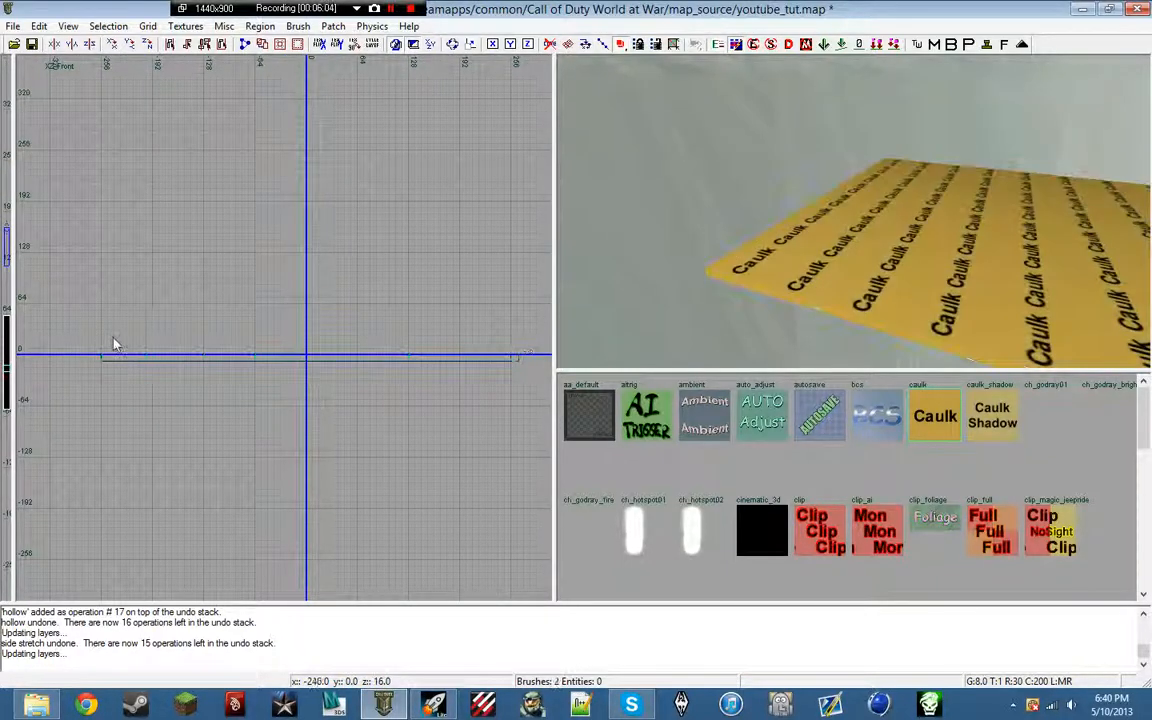
In the front view, draw a caulk wall 8 units thick and 128 units high on the floor's edge at x -256, and deselect it
{"action": "scroll", "coordinate": [118, 340], "scroll_direction": "up", "scroll_amount": 3}
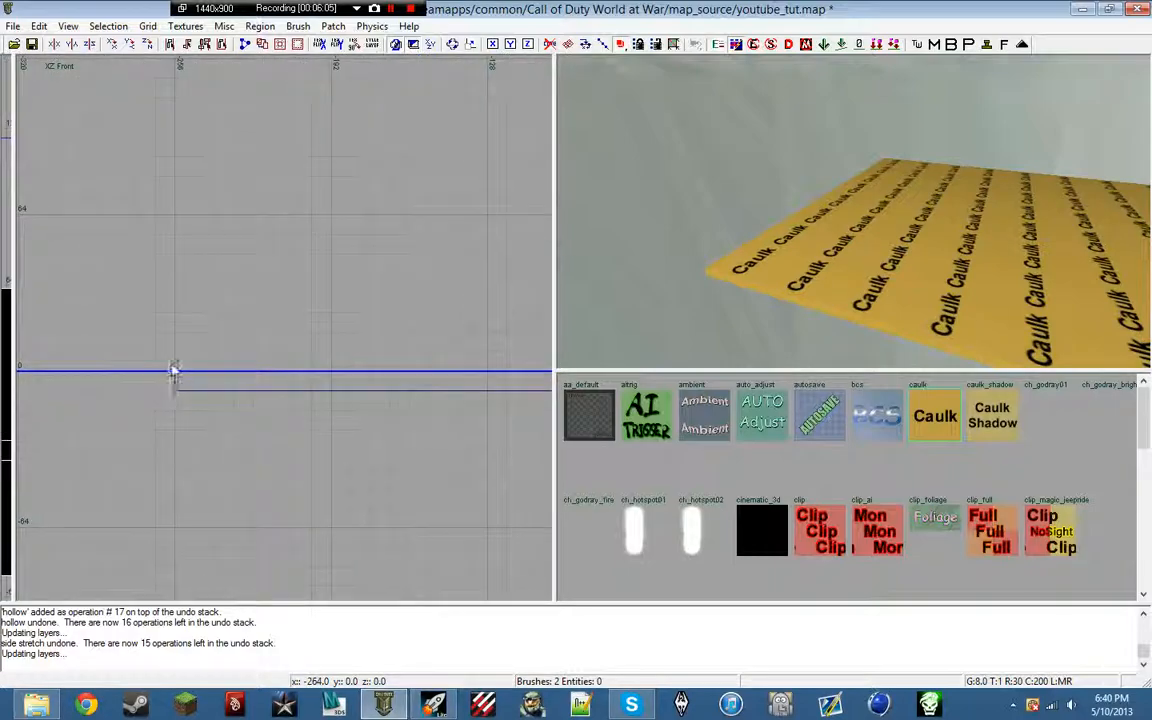
{"action": "scroll", "coordinate": [182, 375], "scroll_direction": "down", "scroll_amount": 3}
{"action": "left_click_drag", "start_coordinate": [178, 370], "coordinate": [181, 200]}
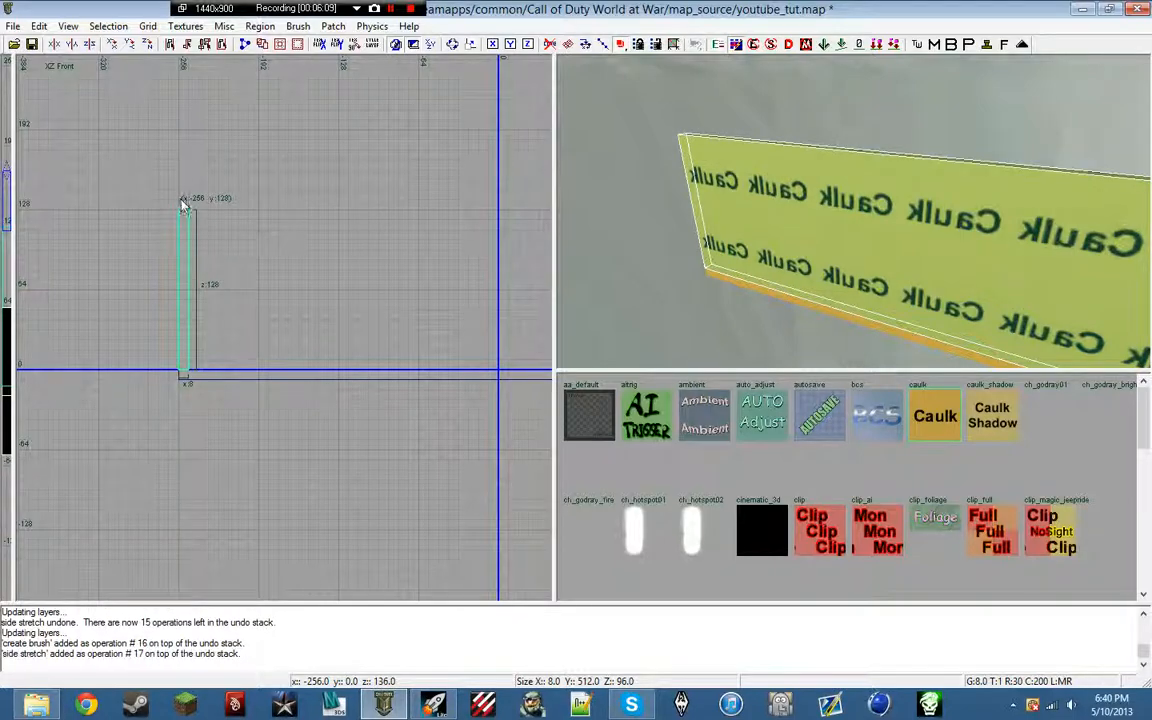
{"action": "scroll", "coordinate": [170, 208], "scroll_direction": "down", "scroll_amount": 2}
{"action": "scroll", "coordinate": [210, 338], "scroll_direction": "down", "scroll_amount": 2}
{"action": "right_click_drag", "start_coordinate": [210, 338], "coordinate": [173, 357]}
{"action": "scroll", "coordinate": [131, 295], "scroll_direction": "up", "scroll_amount": 3}
{"action": "key", "text": "Escape"}
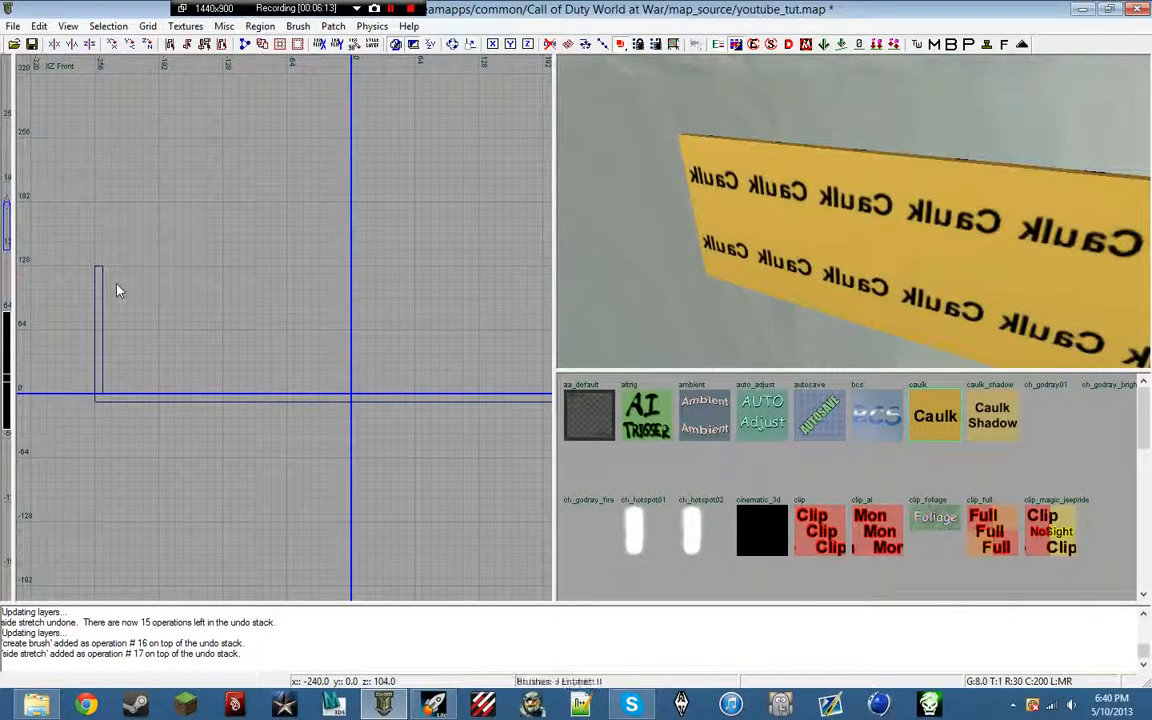
In the front view, draw an 8-unit-thick caulk ceiling slab with its top at height 128, from x -248 to x 256
{"action": "left_click_drag", "start_coordinate": [105, 272], "coordinate": [205, 268]}
{"action": "scroll", "coordinate": [205, 268], "scroll_direction": "down", "scroll_amount": 1}
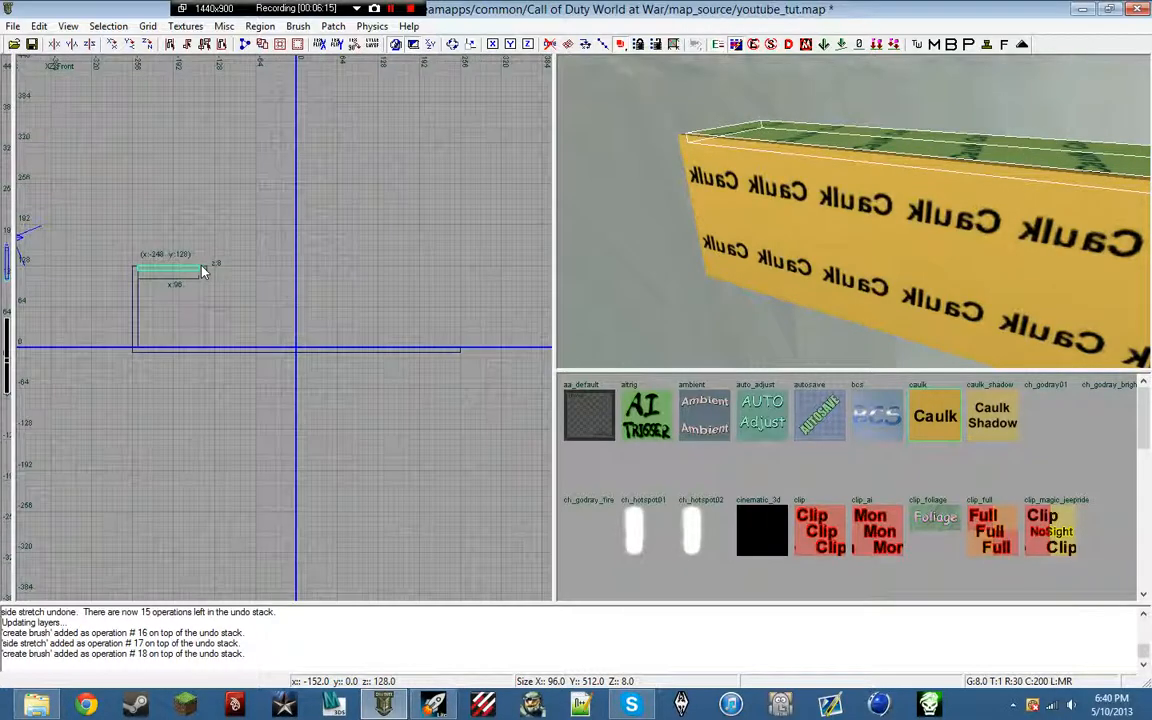
{"action": "scroll", "coordinate": [203, 263], "scroll_direction": "down", "scroll_amount": 1}
{"action": "left_click_drag", "start_coordinate": [201, 260], "coordinate": [411, 258]}
{"action": "scroll", "coordinate": [358, 259], "scroll_direction": "up", "scroll_amount": 5}
{"action": "key", "text": "Escape"}
Select the ceiling slab, shorten its free end to x 248, and deselect it
{"action": "scroll", "coordinate": [328, 262], "scroll_direction": "down", "scroll_amount": 3}
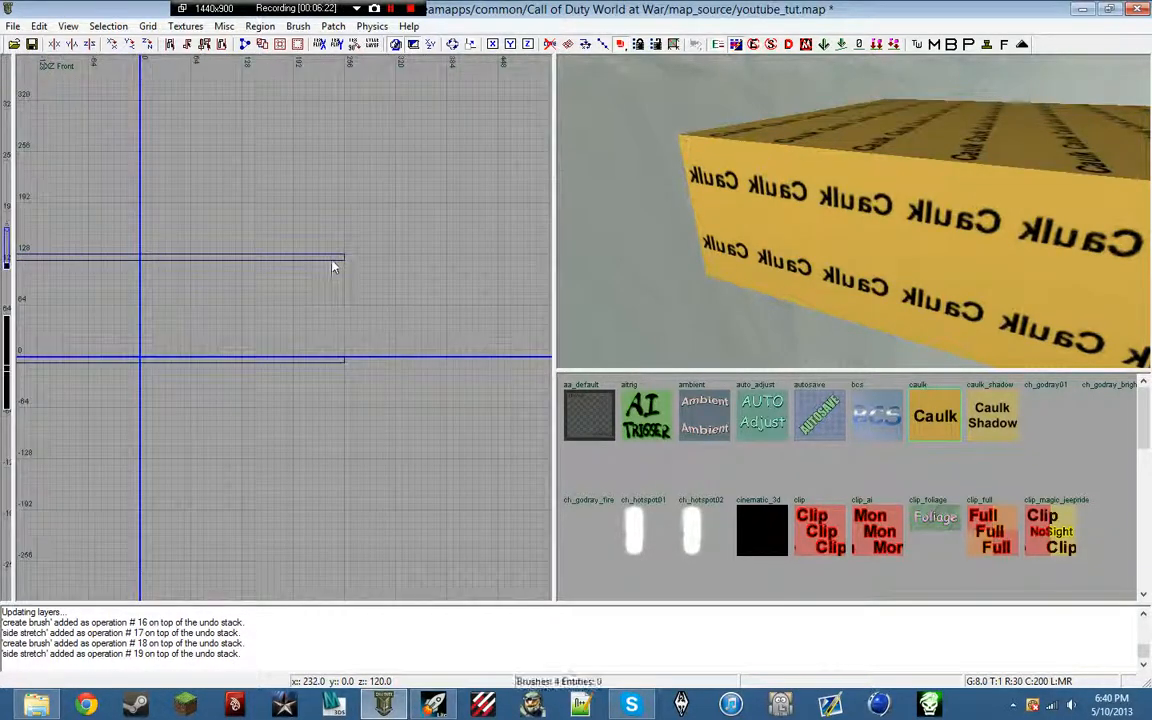
{"action": "right_click_drag", "start_coordinate": [331, 268], "coordinate": [231, 258]}
{"action": "left_click", "coordinate": [300, 266], "text": "shift"}
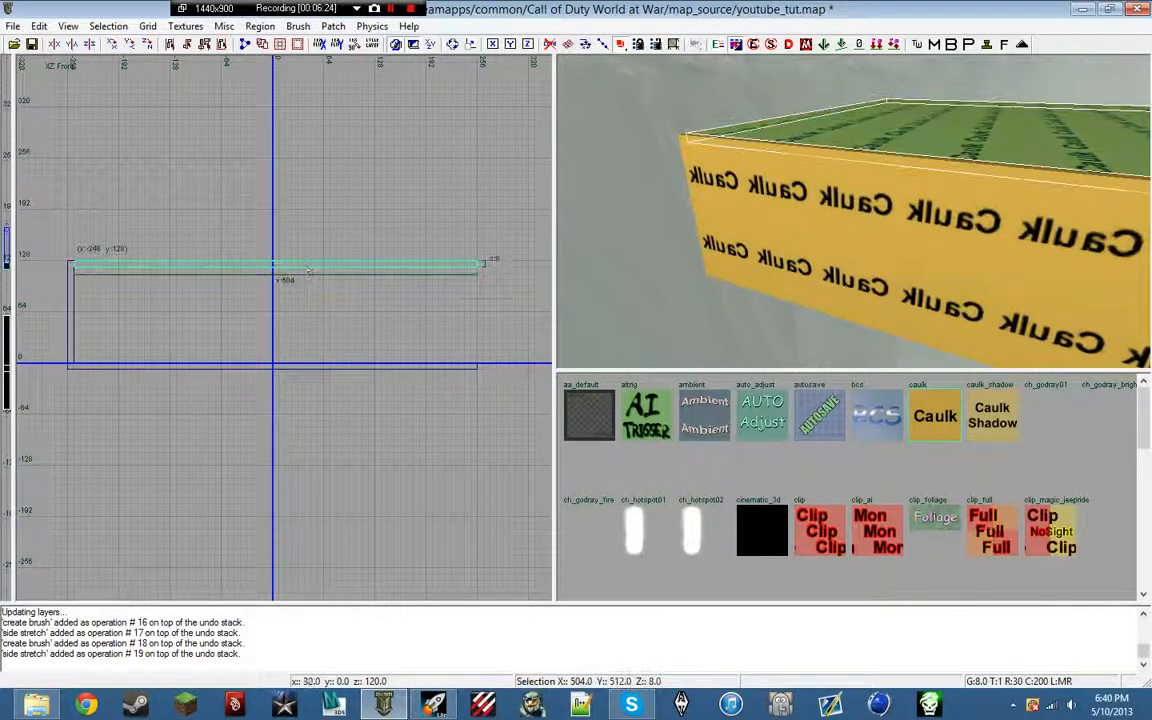
{"action": "left_click_drag", "start_coordinate": [490, 263], "coordinate": [470, 264]}
{"action": "key", "text": "Escape"}
Paste a copy of the side wall, move it to the floor's opposite edge at x 248, and deselect it
{"action": "key", "text": "ctrl+v"}
{"action": "left_click_drag", "start_coordinate": [80, 296], "coordinate": [474, 292]}
{"action": "key", "text": "ctrl+Tab"}
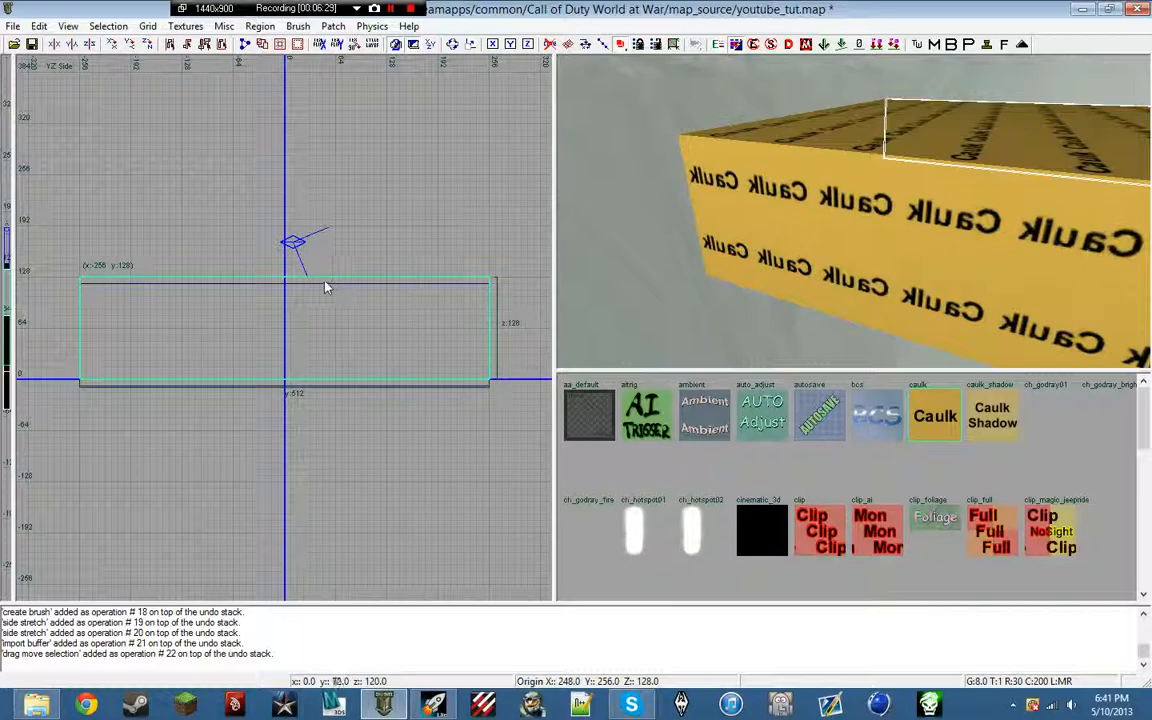
{"action": "key", "text": "ctrl+Tab"}
{"action": "scroll", "coordinate": [260, 273], "scroll_direction": "down", "scroll_amount": 3}
{"action": "key", "text": "ctrl+Tab"}
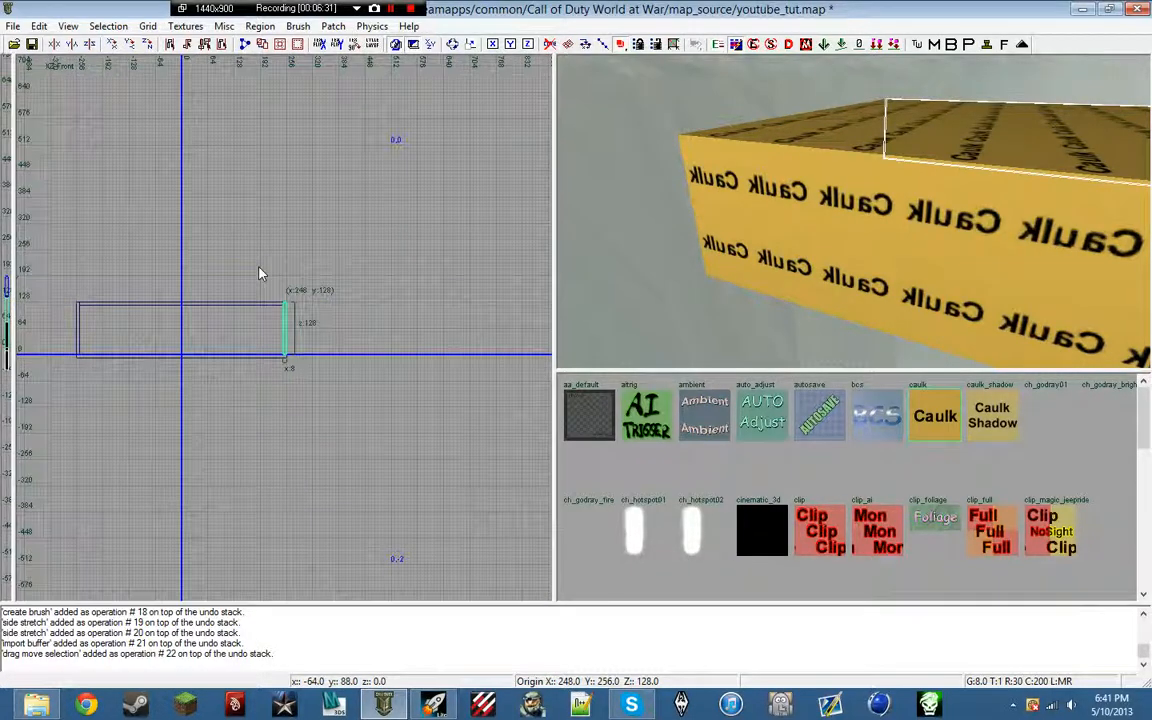
{"action": "key", "text": "Escape"}
In the front view, draw a 512-unit-wide caulk brush across the room's open end, spanning heights 0 to 128
{"action": "scroll", "coordinate": [115, 309], "scroll_direction": "up", "scroll_amount": 3}
{"action": "scroll", "coordinate": [108, 303], "scroll_direction": "down", "scroll_amount": 1}
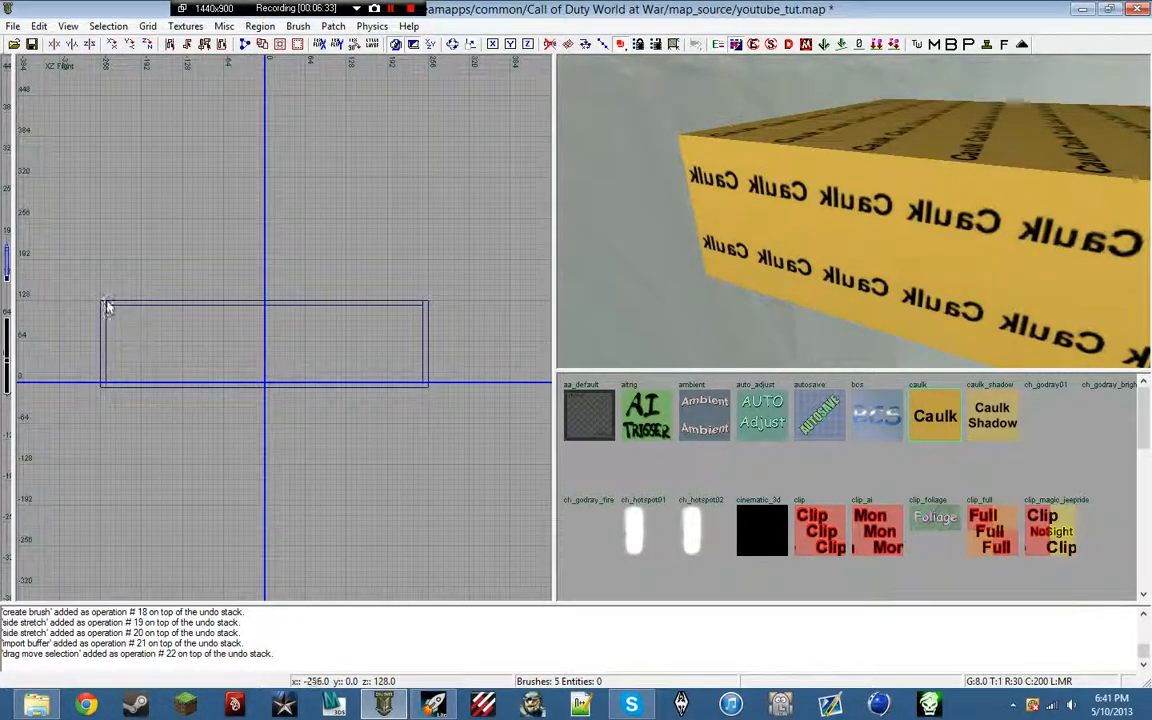
{"action": "mouse_move", "coordinate": [106, 309]}
{"action": "left_mouse_down"}
{"action": "mouse_move", "coordinate": [244, 360]}
{"action": "mouse_move", "coordinate": [432, 391]}
{"action": "left_mouse_up"}
{"action": "left_click_drag", "start_coordinate": [336, 434], "coordinate": [336, 427]}
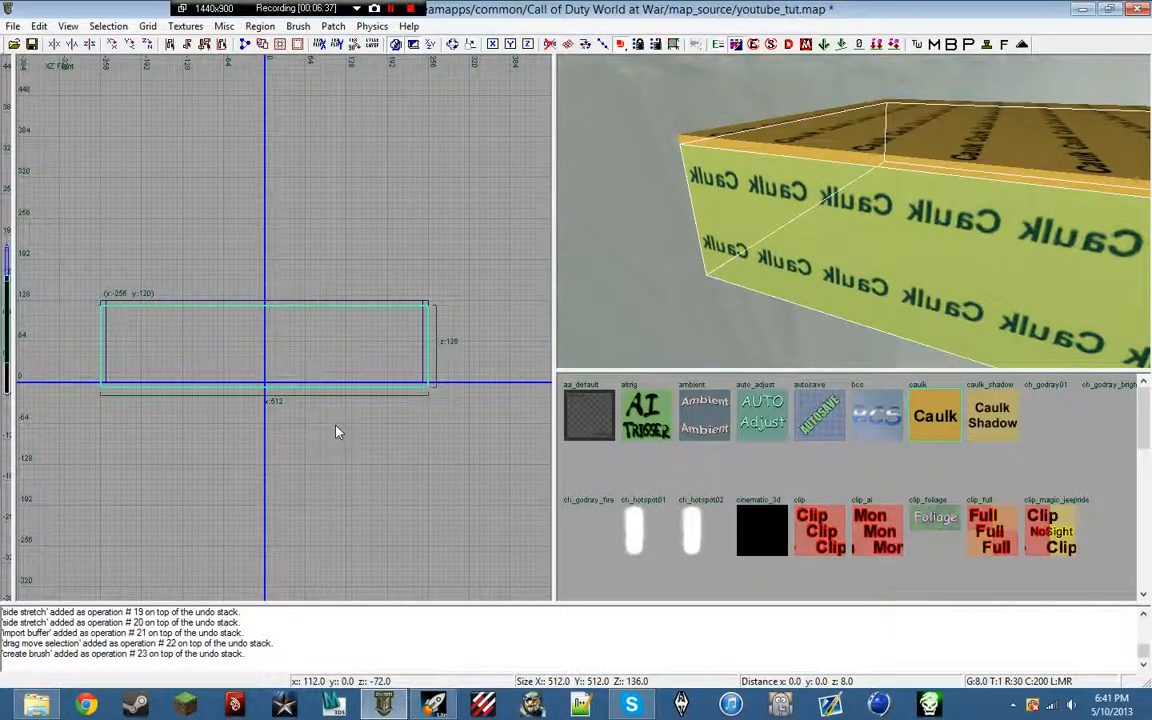
{"action": "left_click_drag", "start_coordinate": [299, 232], "coordinate": [299, 226]}
In the top view, thin the end brush to an 8-unit wall and clone it onto the opposite open end of the room
{"action": "key", "text": "ctrl+Tab"}
{"action": "key", "text": "ctrl+Tab"}
{"action": "mouse_move", "coordinate": [271, 129]}
{"action": "left_mouse_down"}
{"action": "mouse_move", "coordinate": [283, 516]}
{"action": "mouse_move", "coordinate": [308, 245]}
{"action": "mouse_move", "coordinate": [294, 173]}
{"action": "left_mouse_up"}
{"action": "key", "text": "space"}
{"action": "key", "text": "Escape"}
Examine the enclosed caulk room from inside in the 3D view, checking its walls, floor and ceiling
{"action": "key", "text": "Up"}
{"action": "key", "text": "Up"}
{"action": "key", "text": "Up"}
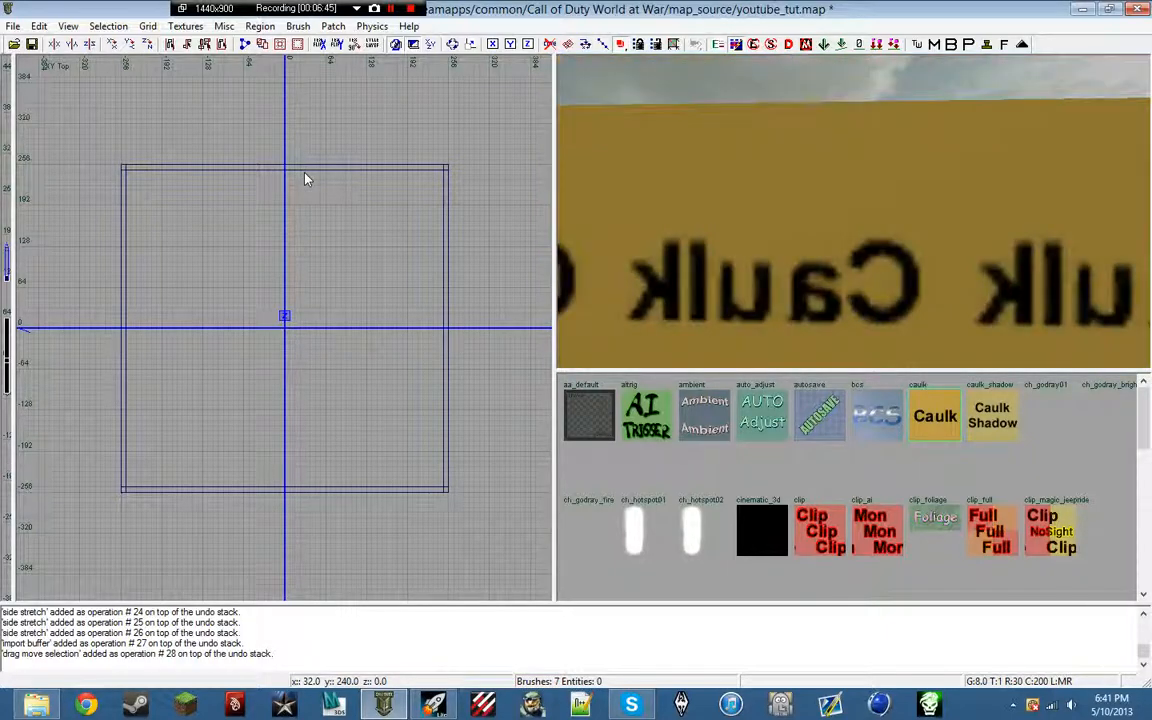
{"action": "key", "text": "Down"}
{"action": "key", "text": "Down"}
{"action": "key", "text": "Down"}
{"action": "key", "text": "Left"}
{"action": "key", "text": "Left"}
{"action": "key", "text": "Left"}
{"action": "key", "text": "Left"}
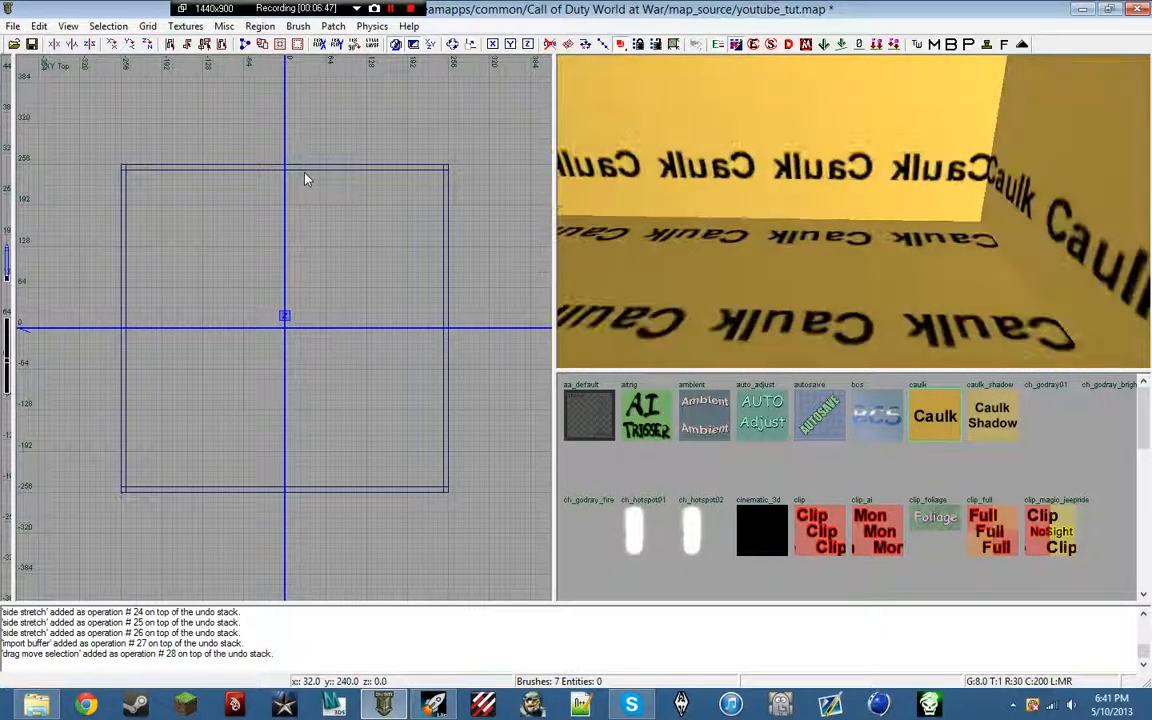
{"action": "key", "text": "Left"}
{"action": "key", "text": "Left"}
{"action": "key", "text": "Left"}
{"action": "key", "text": "c"}
{"action": "key", "text": "c"}
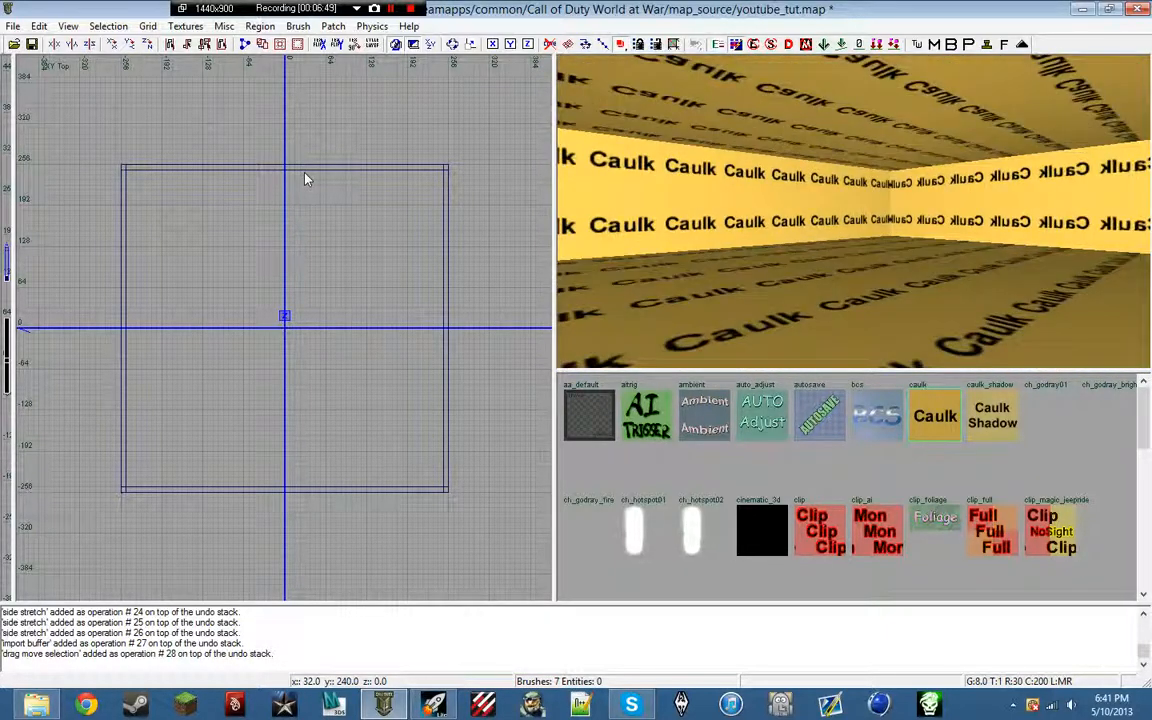
{"action": "key", "text": "d"}
{"action": "key", "text": "z"}
{"action": "scroll", "coordinate": [303, 184], "scroll_direction": "down", "scroll_amount": 4}
{"action": "scroll", "coordinate": [303, 184], "scroll_direction": "up", "scroll_amount": 4}
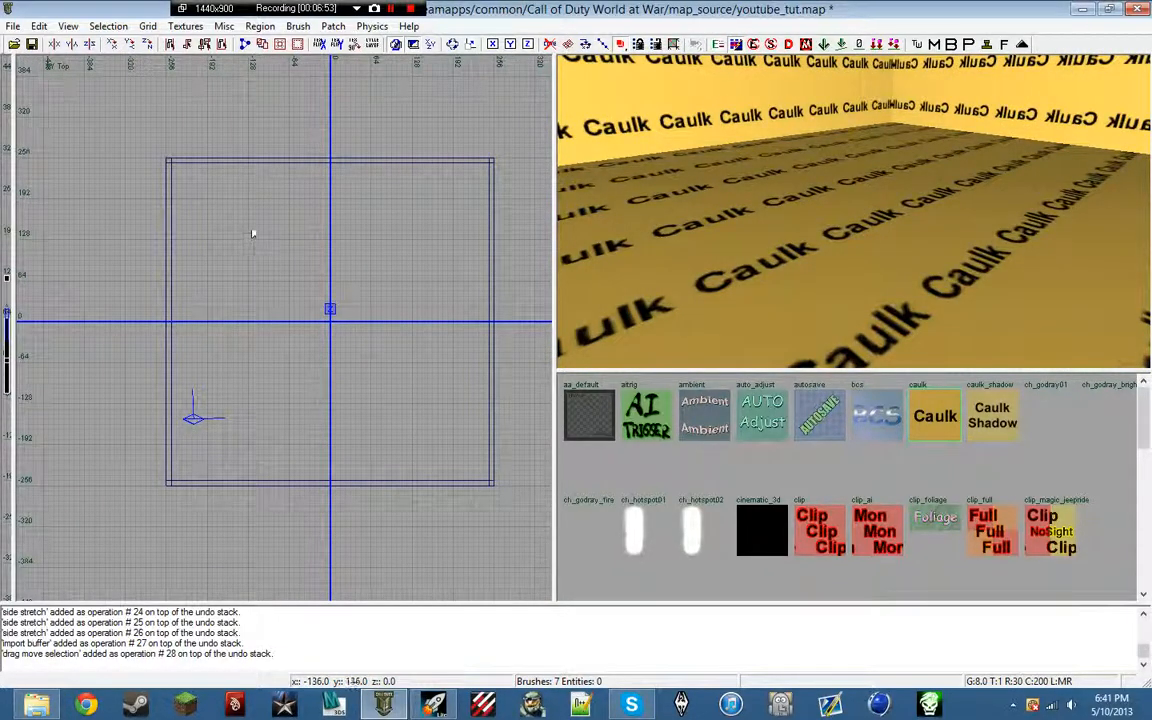
{"action": "key", "text": "a"}
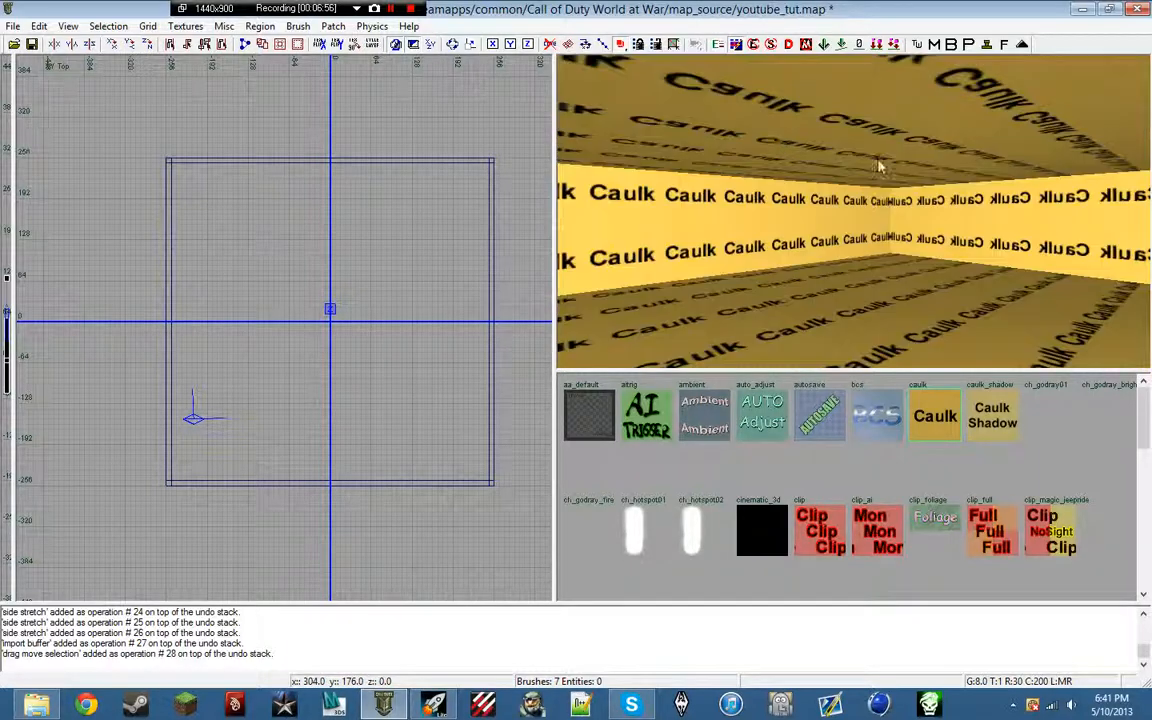
Select the ceiling slab, pull its upper edge in the top view back to y 128, and deselect it
{"action": "left_click", "coordinate": [875, 170], "text": "shift"}
{"action": "mouse_move", "coordinate": [293, 137]}
{"action": "left_mouse_down"}
{"action": "mouse_move", "coordinate": [296, 213]}
{"action": "mouse_move", "coordinate": [299, 204]}
{"action": "left_mouse_up"}
{"action": "key", "text": "Escape"}
{"action": "scroll", "coordinate": [180, 237], "scroll_direction": "up", "scroll_amount": 3}
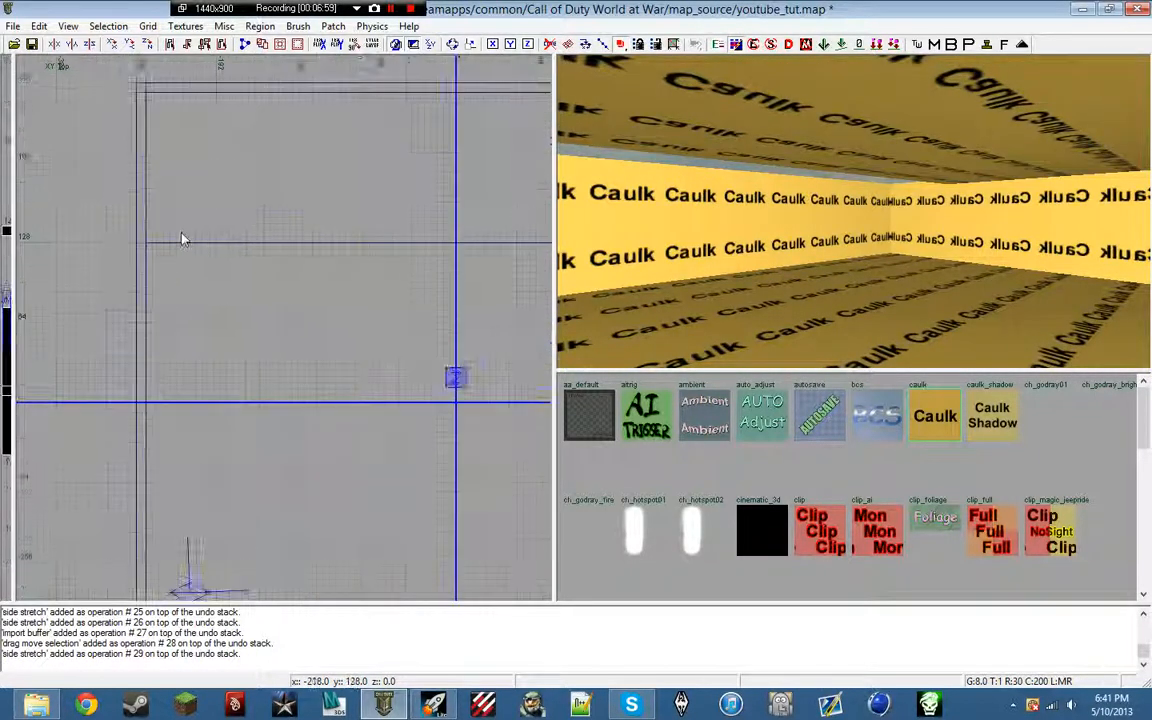
{"action": "left_click_drag", "start_coordinate": [184, 235], "coordinate": [329, 226]}
{"action": "scroll", "coordinate": [330, 227], "scroll_direction": "down", "scroll_amount": 3}
{"action": "right_click_drag", "start_coordinate": [330, 227], "coordinate": [311, 225]}
{"action": "left_click", "coordinate": [279, 209]}
{"action": "key", "text": "BackSpace"}
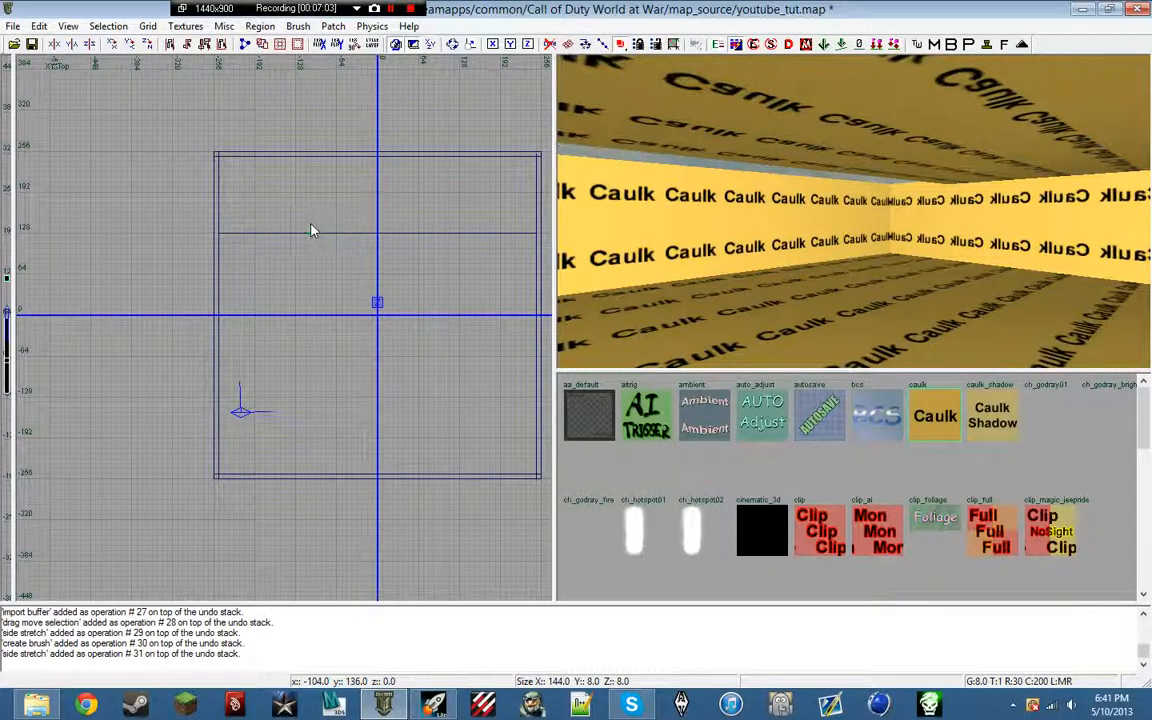
{"action": "key", "text": "a"}
{"action": "left_click", "coordinate": [605, 207], "text": "shift"}
{"action": "mouse_move", "coordinate": [411, 211]}
{"action": "left_mouse_down"}
{"action": "mouse_move", "coordinate": [416, 141]}
{"action": "mouse_move", "coordinate": [423, 211]}
{"action": "left_mouse_up"}
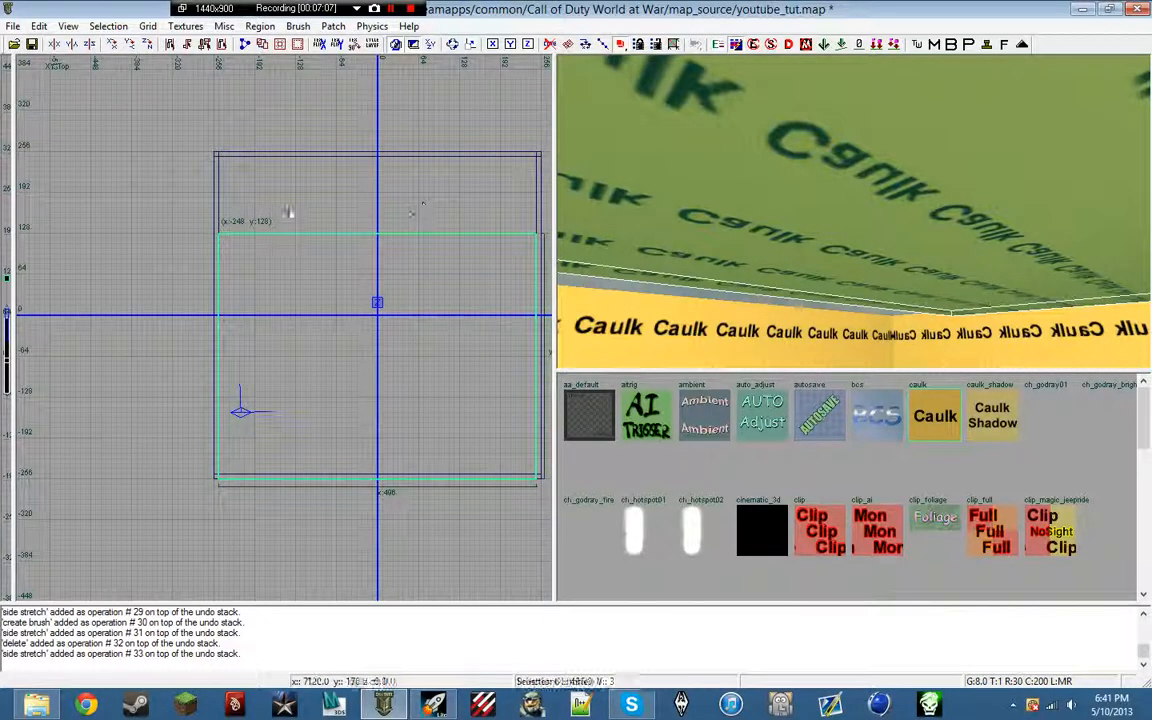
{"action": "key", "text": "Escape"}
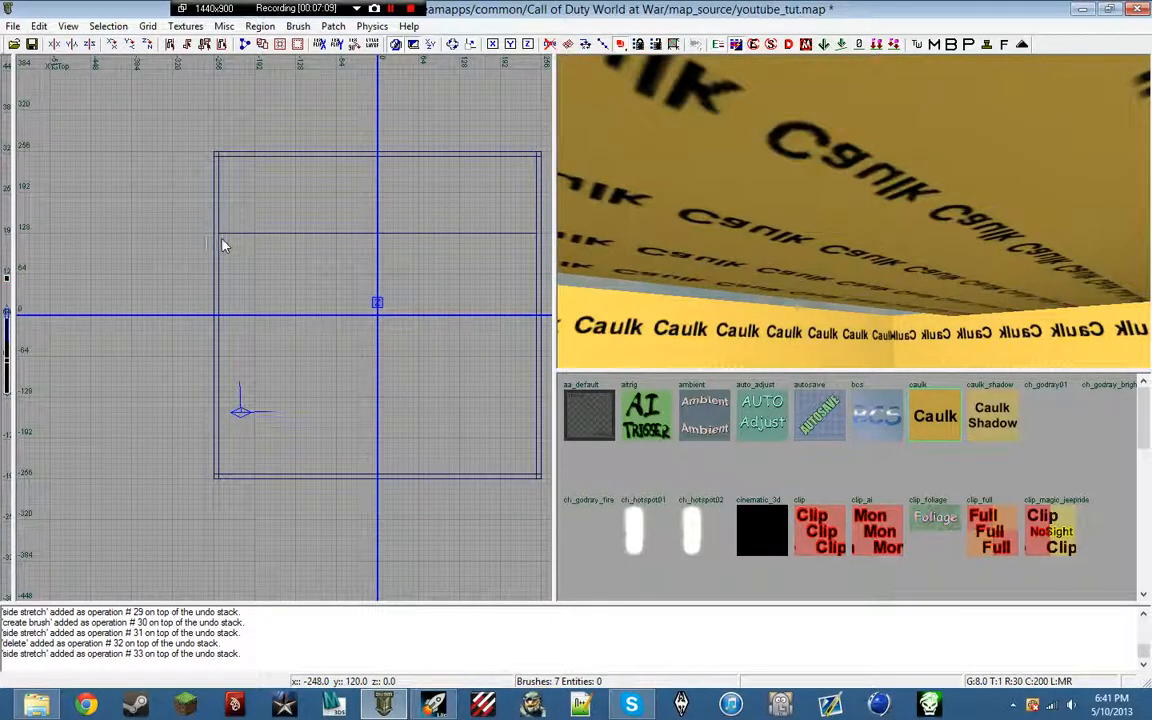
In the top view, draw an 8-unit-thick caulk brush along y 128 and stretch it from x -248 to x 248
{"action": "left_click_drag", "start_coordinate": [222, 236], "coordinate": [343, 236]}
{"action": "scroll", "coordinate": [245, 235], "scroll_direction": "down", "scroll_amount": 2}
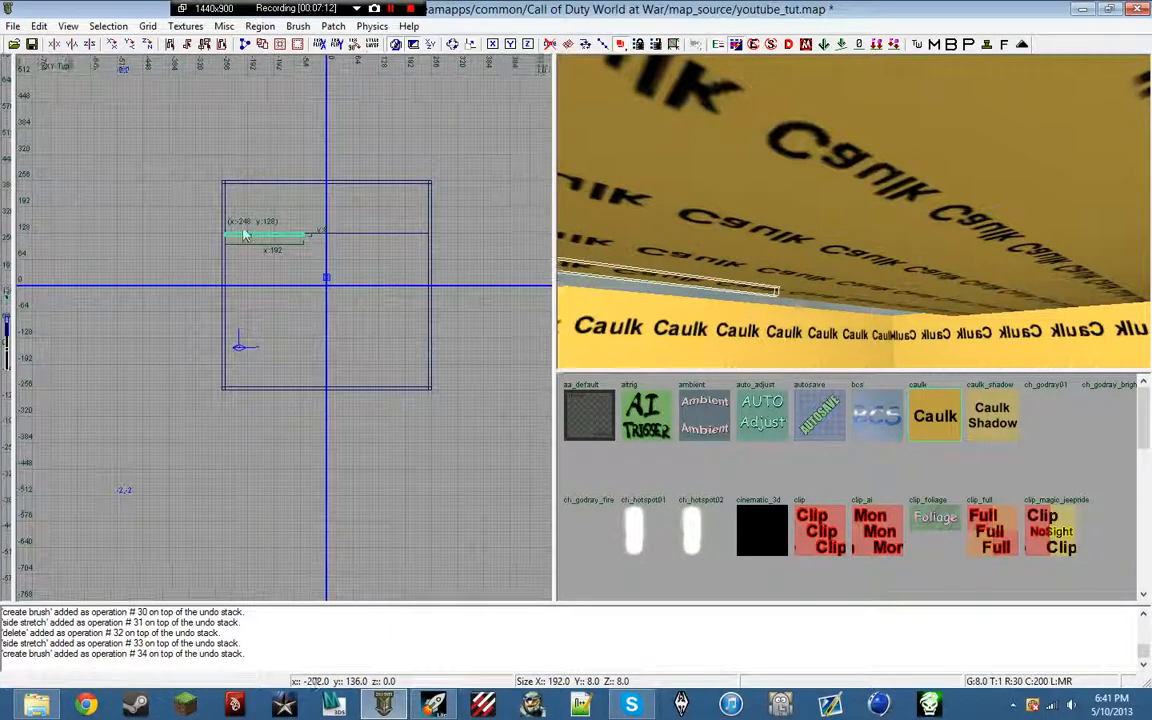
{"action": "left_click_drag", "start_coordinate": [458, 235], "coordinate": [514, 247]}
{"action": "scroll", "coordinate": [452, 237], "scroll_direction": "up", "scroll_amount": 2}
{"action": "scroll", "coordinate": [428, 249], "scroll_direction": "down", "scroll_amount": 5}
In the front view, extend the dividing wall down to the floor at height 0 and deselect it
{"action": "key", "text": "ctrl+Tab"}
{"action": "scroll", "coordinate": [297, 351], "scroll_direction": "up", "scroll_amount": 4}
{"action": "left_click_drag", "start_coordinate": [298, 354], "coordinate": [309, 455]}
{"action": "key", "text": "Escape"}
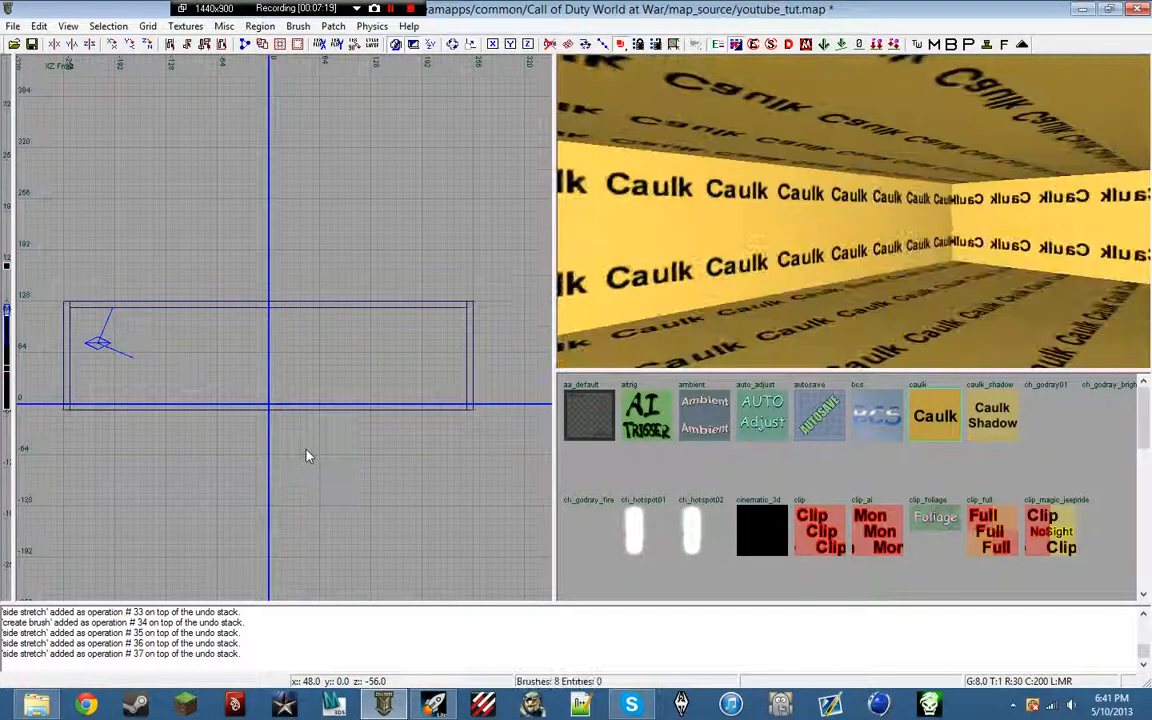
Examine the dividing wall and the uncovered strip of the room from above in the 3D view
{"action": "key", "text": "z"}
{"action": "key", "text": "Left"}
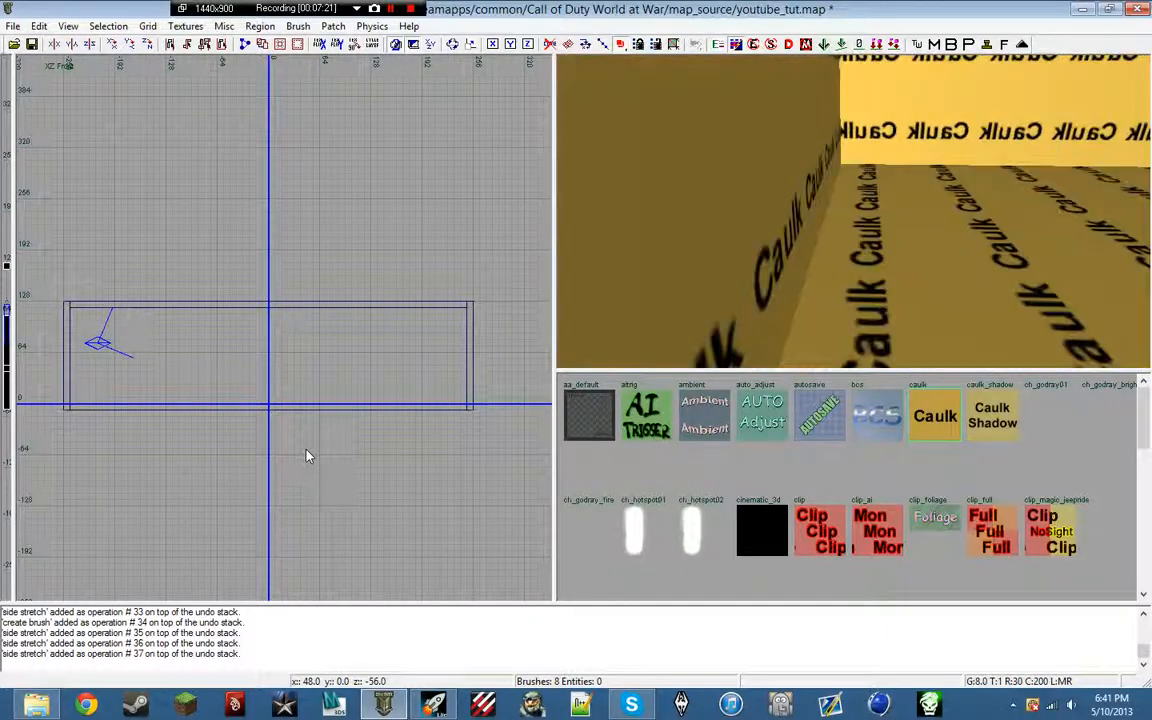
{"action": "key", "text": "Left"}
{"action": "key", "text": "a"}
{"action": "key", "text": "Left"}
{"action": "key", "text": "d"}
{"action": "key", "text": "z"}
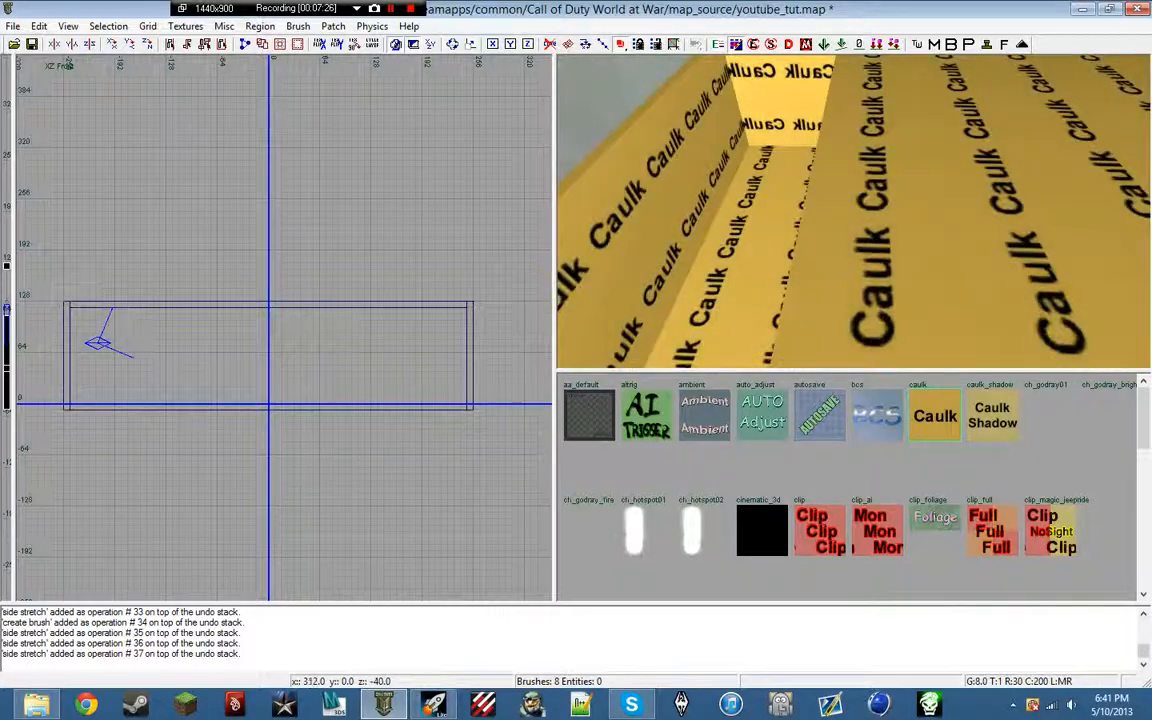
Select the ceiling slab, extend it to y 256 and outward over the side walls in the top view, and deselect it
{"action": "left_click", "coordinate": [1021, 200], "text": "shift"}
{"action": "key", "text": "ctrl+Tab"}
{"action": "key", "text": "ctrl+Tab"}
{"action": "right_click_drag", "start_coordinate": [249, 299], "coordinate": [211, 419]}
{"action": "left_click_drag", "start_coordinate": [267, 224], "coordinate": [267, 122]}
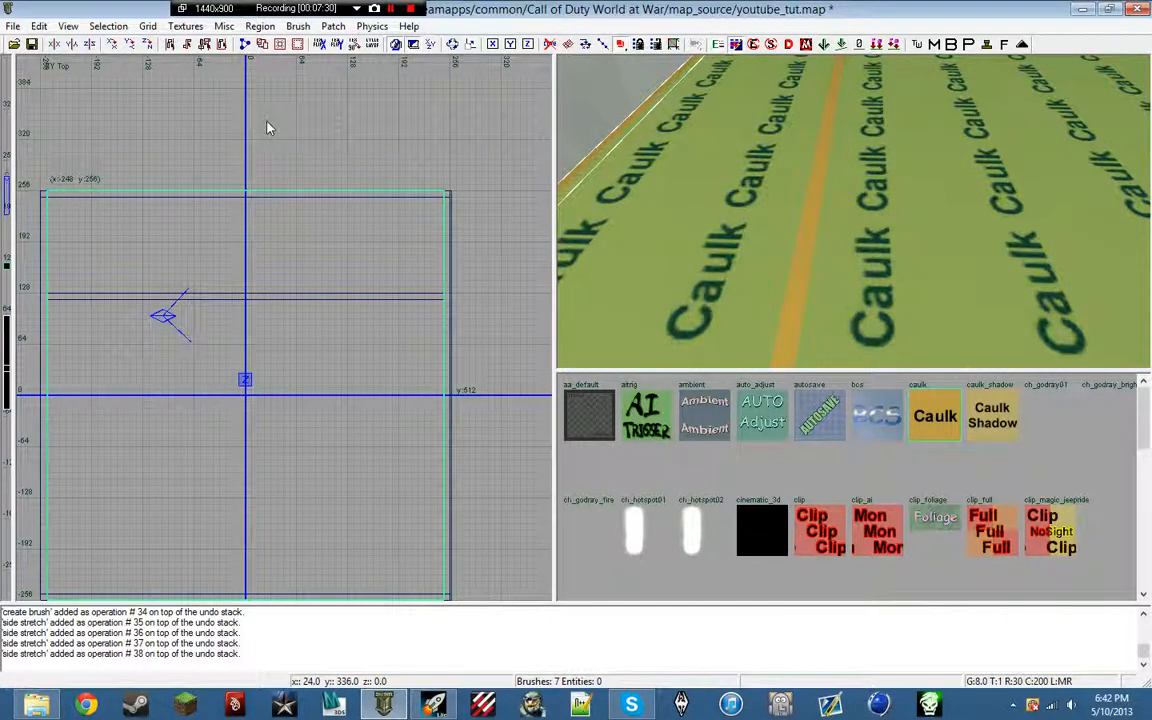
{"action": "scroll", "coordinate": [239, 159], "scroll_direction": "down", "scroll_amount": 1}
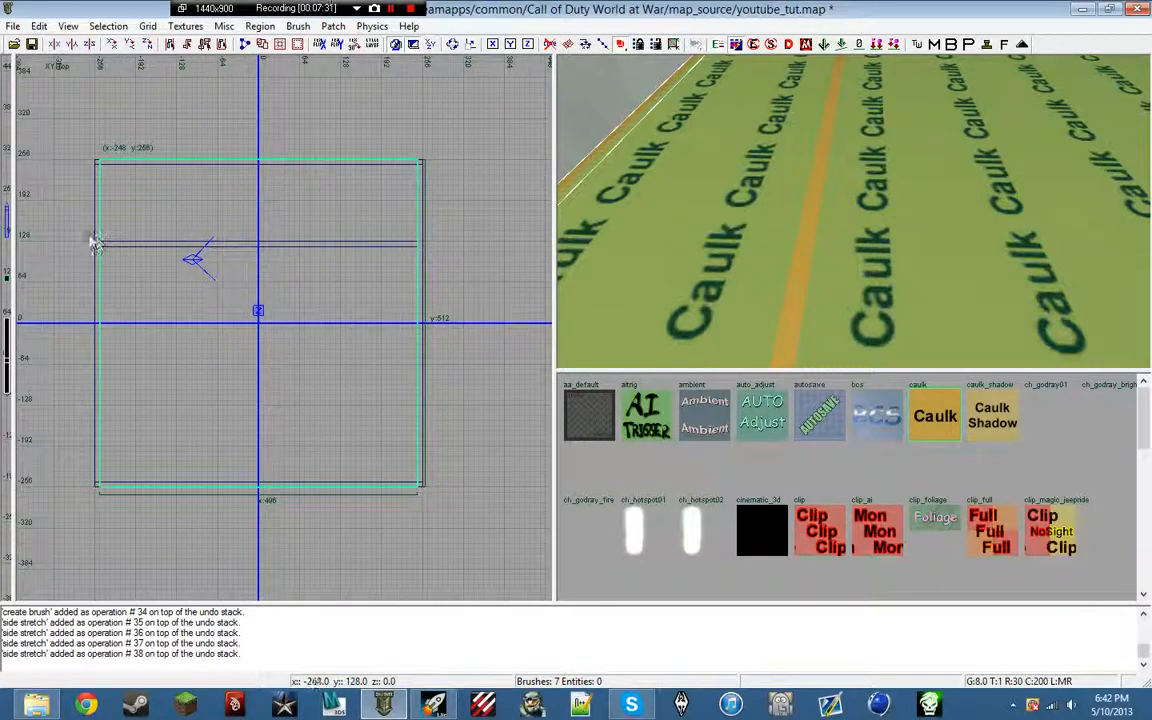
{"action": "left_click_drag", "start_coordinate": [460, 215], "coordinate": [467, 215]}
{"action": "key", "text": "Escape"}
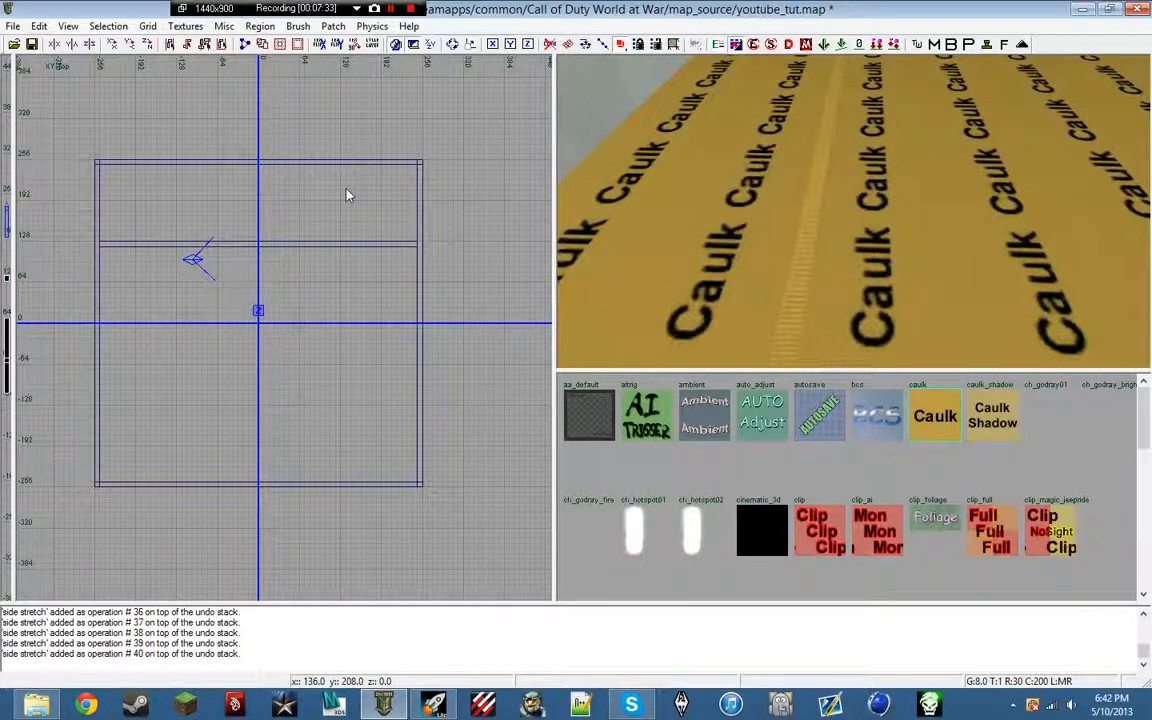
From inside the room, select the ceiling, the floor and the two adjoining walls in the 3D view
{"action": "key", "text": "Up"}
{"action": "mouse_move", "coordinate": [853, 212]}
{"action": "right_mouse_down"}
{"action": "mouse_move", "coordinate": [853, 145]}
{"action": "mouse_move", "coordinate": [820, 145]}
{"action": "mouse_move", "coordinate": [900, 170]}
{"action": "mouse_move", "coordinate": [930, 200]}
{"action": "mouse_move", "coordinate": [853, 165]}
{"action": "mouse_move", "coordinate": [853, 180]}
{"action": "mouse_move", "coordinate": [1000, 175]}
{"action": "mouse_move", "coordinate": [870, 170]}
{"action": "mouse_move", "coordinate": [885, 170]}
{"action": "mouse_move", "coordinate": [915, 215]}
{"action": "mouse_move", "coordinate": [918, 205]}
{"action": "mouse_move", "coordinate": [870, 210]}
{"action": "mouse_move", "coordinate": [1000, 207]}
{"action": "mouse_move", "coordinate": [1005, 245]}
{"action": "mouse_move", "coordinate": [990, 170]}
{"action": "mouse_move", "coordinate": [1050, 190]}
{"action": "mouse_move", "coordinate": [1045, 170]}
{"action": "right_mouse_up"}
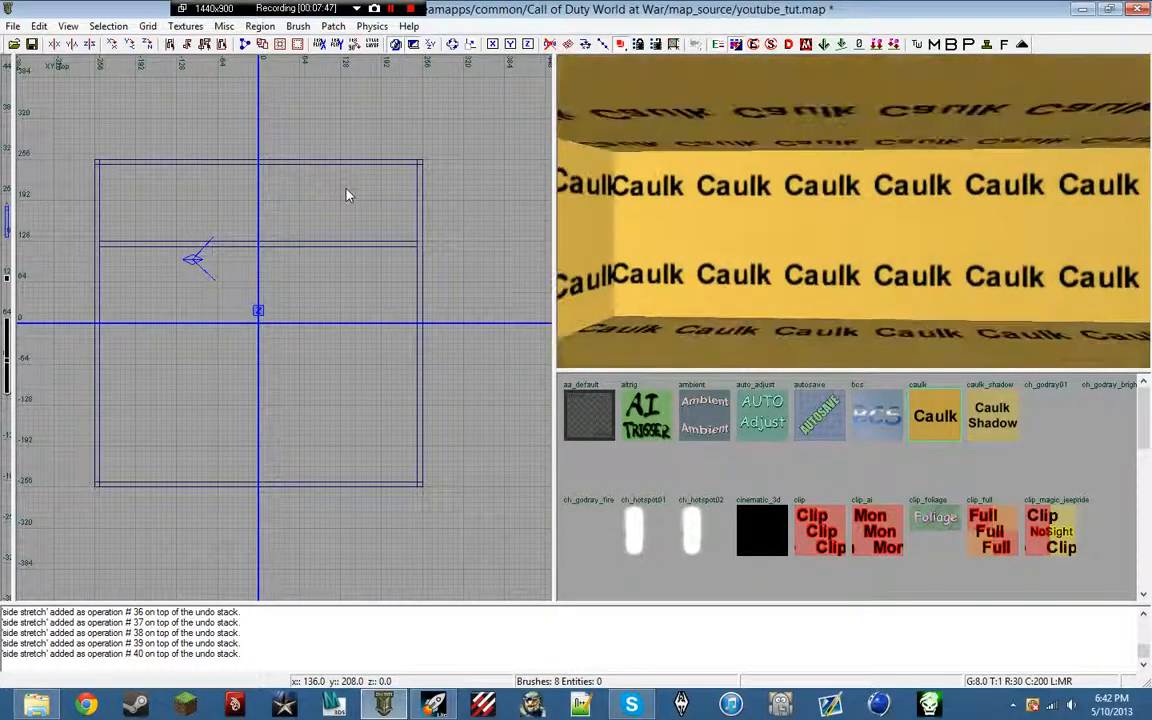
{"action": "right_click_drag", "start_coordinate": [640, 215], "coordinate": [640, 215]}
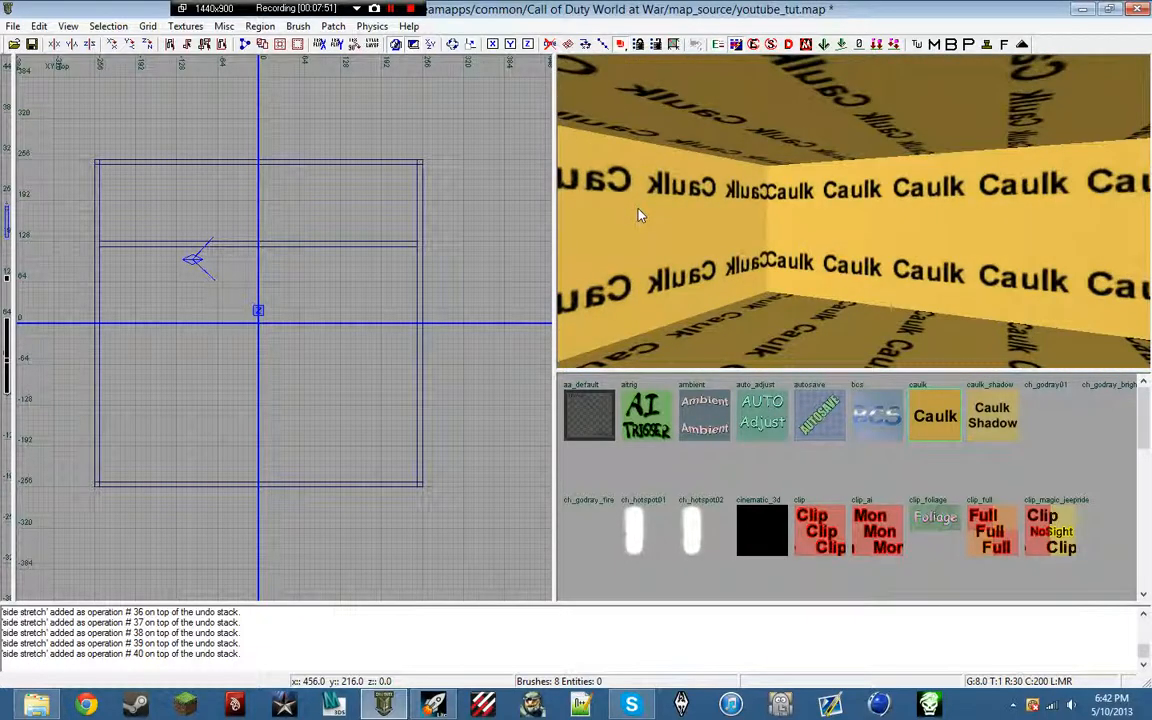
{"action": "left_click", "coordinate": [836, 138], "text": "shift"}
{"action": "left_click", "coordinate": [725, 225], "text": "shift"}
{"action": "left_click", "coordinate": [802, 338], "text": "shift"}
{"action": "left_click", "coordinate": [870, 257], "text": "shift"}
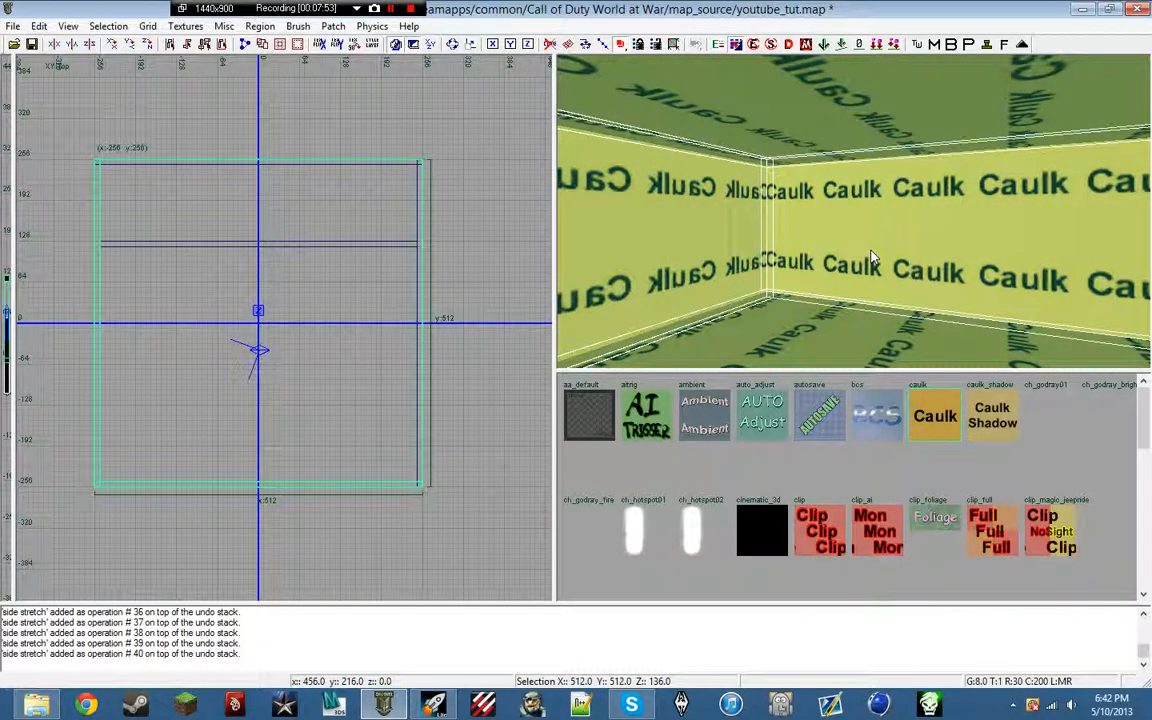
Add the remaining outer walls and the dividing wall to the selection so every room brush is selected
{"action": "key", "text": "Left"}
{"action": "key", "text": "Left"}
{"action": "key", "text": "Left"}
{"action": "key", "text": "Left"}
{"action": "key", "text": "Left"}
{"action": "key", "text": "Left"}
{"action": "key", "text": "Left"}
{"action": "key", "text": "Left"}
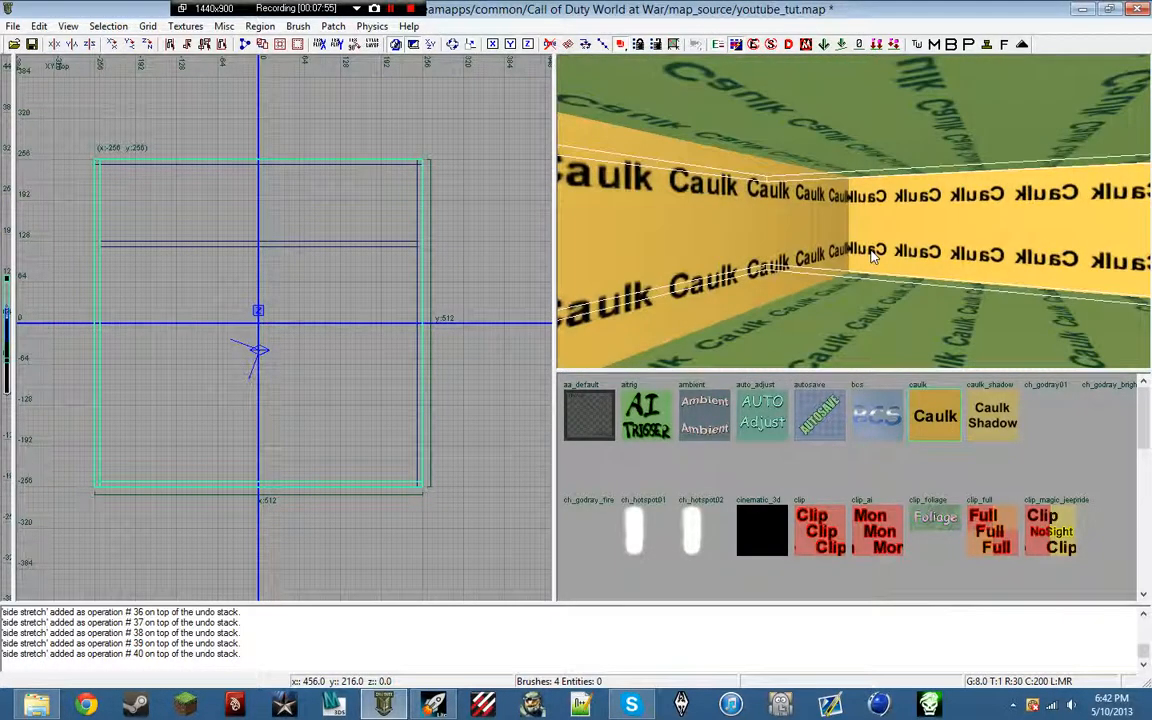
{"action": "left_click", "coordinate": [872, 252], "text": "shift"}
{"action": "left_click", "coordinate": [788, 218], "text": "shift"}
{"action": "key", "text": "Left"}
{"action": "right_click_drag", "start_coordinate": [720, 223], "coordinate": [720, 223]}
{"action": "left_click", "coordinate": [720, 223], "text": "shift"}
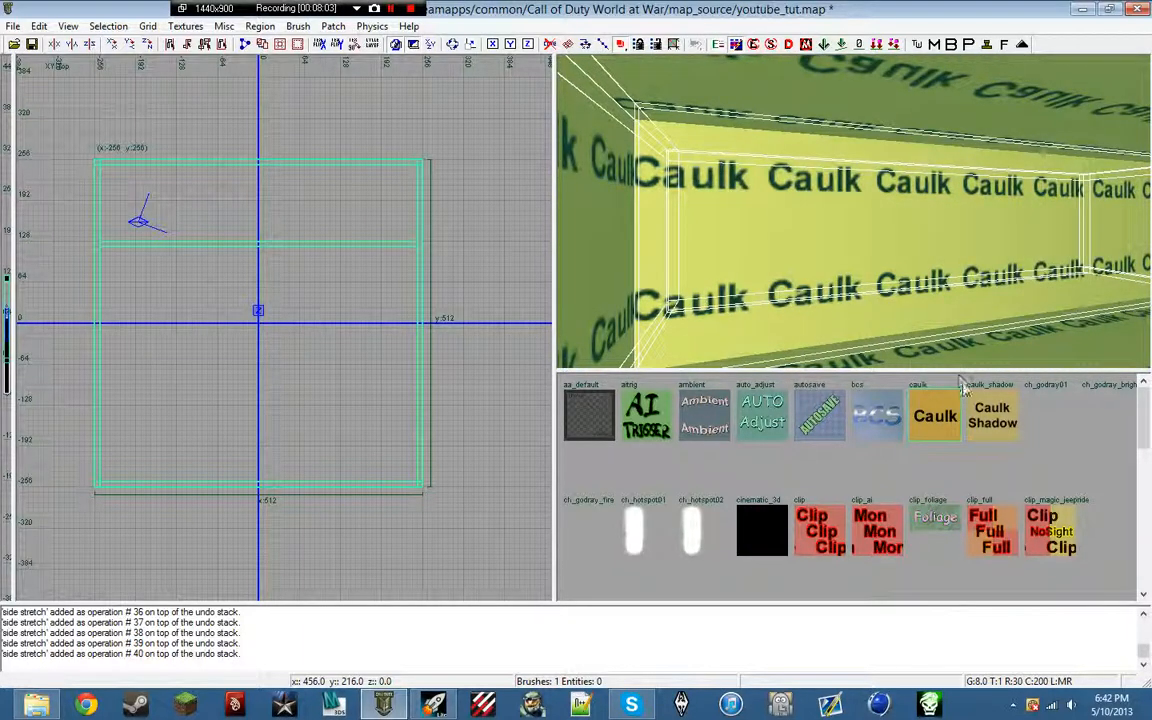
Apply the caulk texture to all selected room brushes and deselect them
{"action": "key", "text": "Right"}
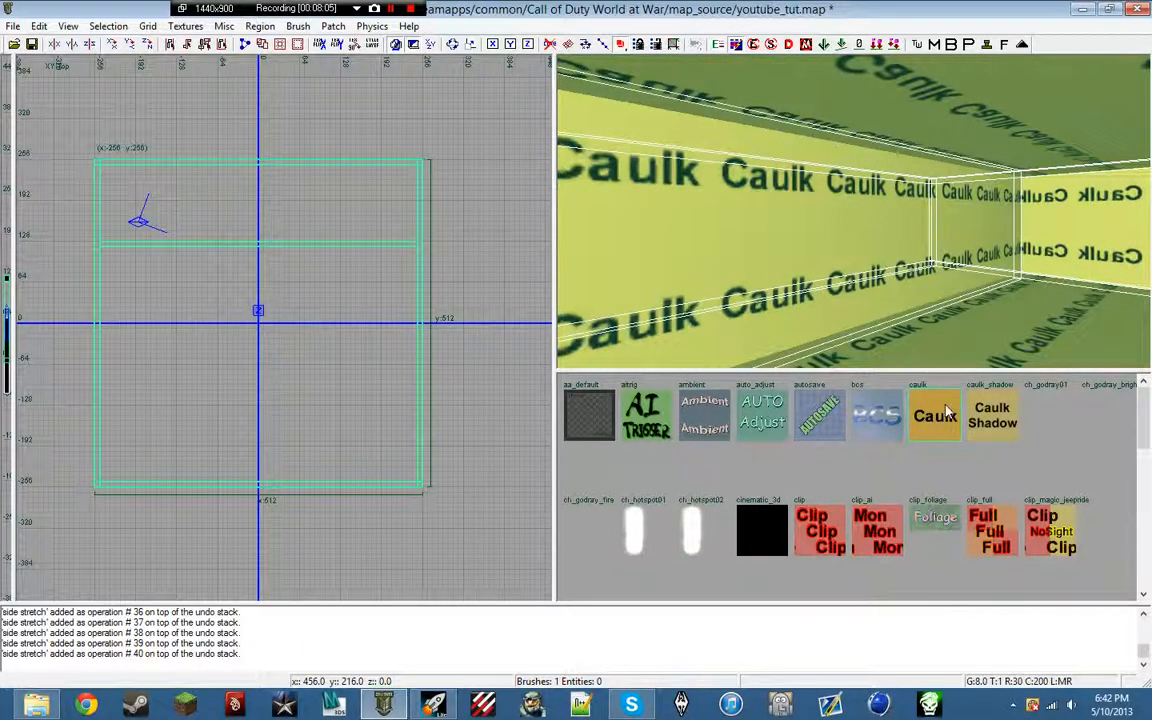
{"action": "key", "text": "Right"}
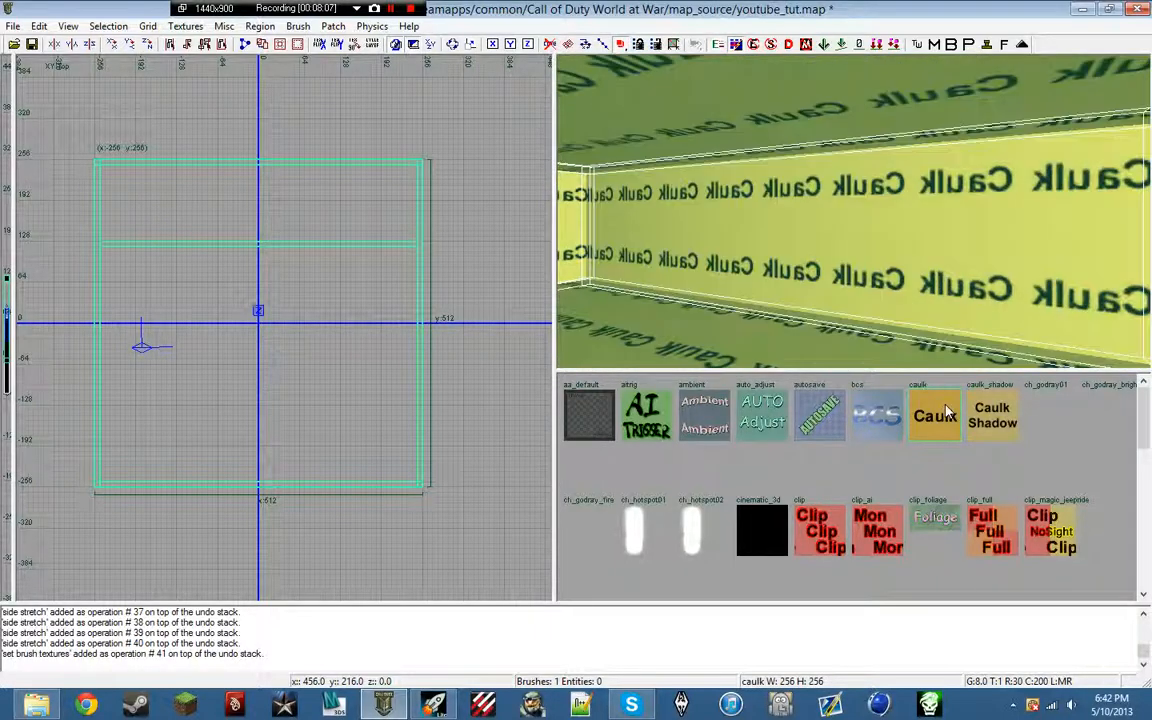
{"action": "key", "text": "Left"}
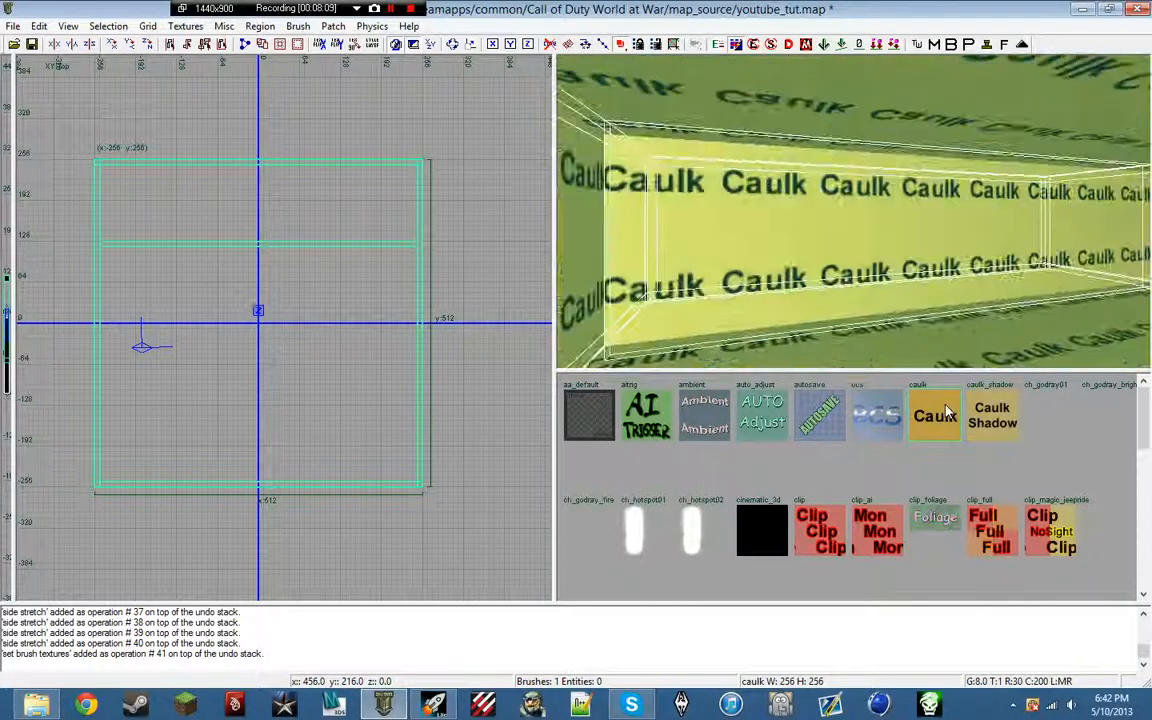
{"action": "key", "text": "Escape"}
Set the texture locale filter so that all textures are shown
{"action": "key", "text": "Down"}
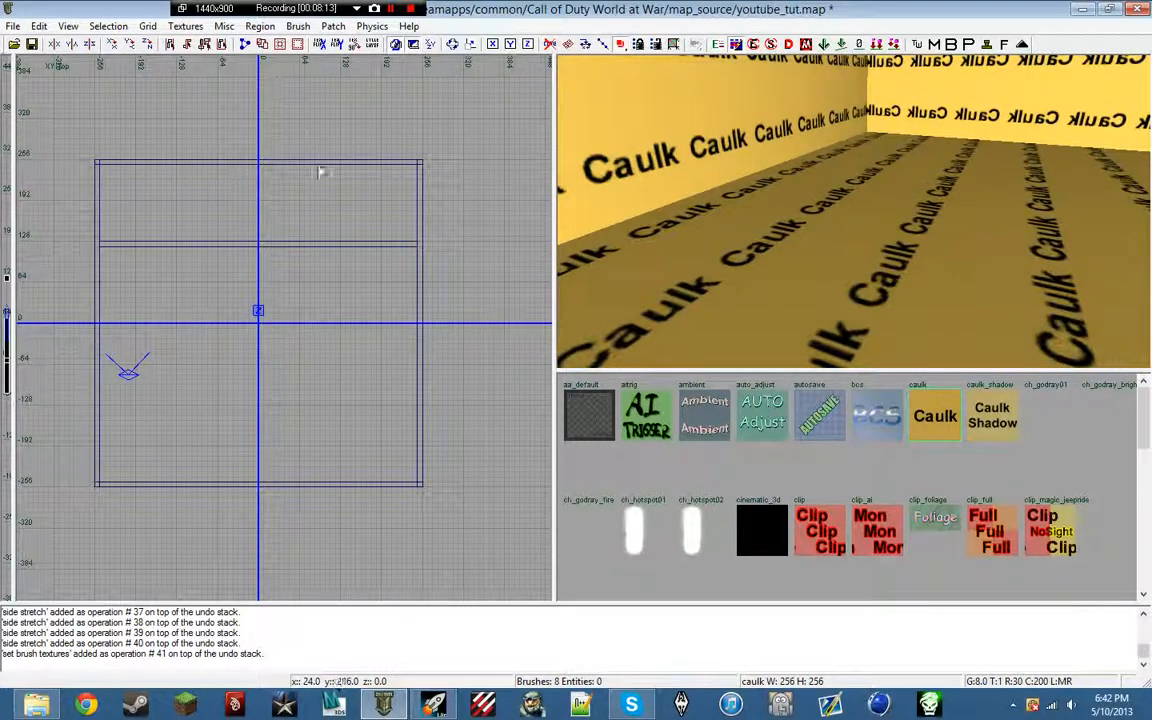
{"action": "key", "text": "a"}
{"action": "key", "text": "a"}
{"action": "key", "text": "z"}
{"action": "key", "text": "a"}
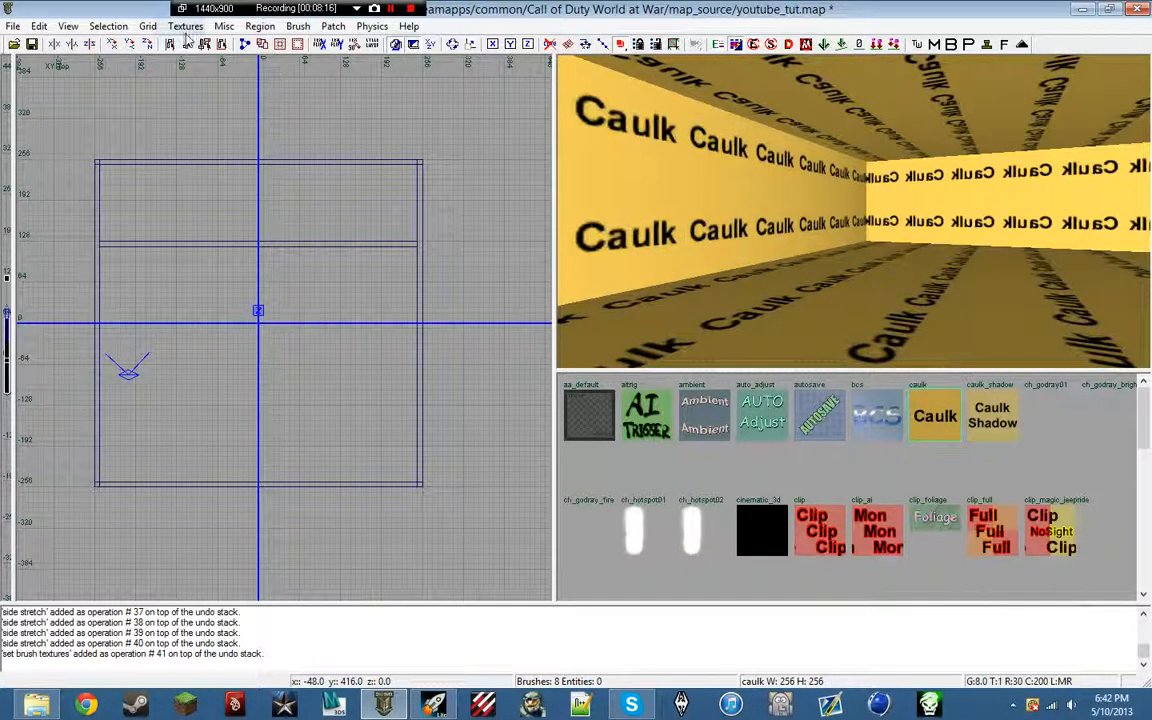
{"action": "left_click", "coordinate": [186, 27]}
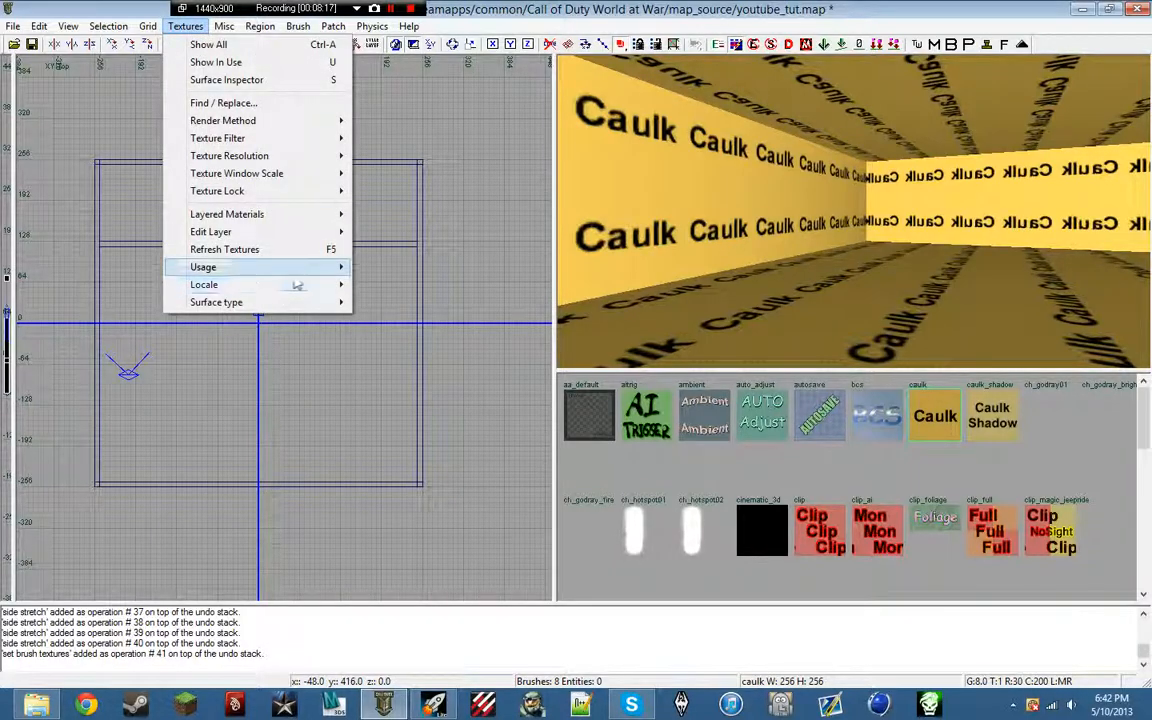
{"action": "mouse_move", "coordinate": [292, 285]}
{"action": "left_click", "coordinate": [372, 284]}
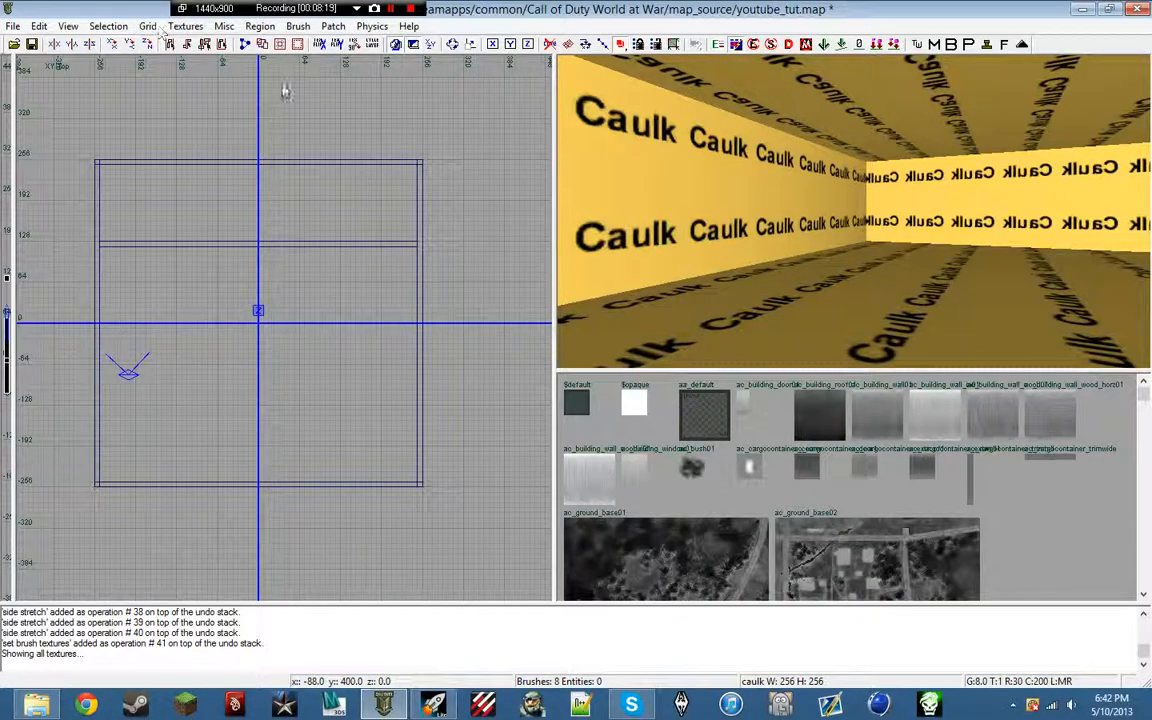
Browse the full texture library to the Berlin brick wall textures and pick berlin_wall_brick_clean_plain4
{"action": "scroll", "coordinate": [731, 490], "scroll_direction": "down", "scroll_amount": 10}
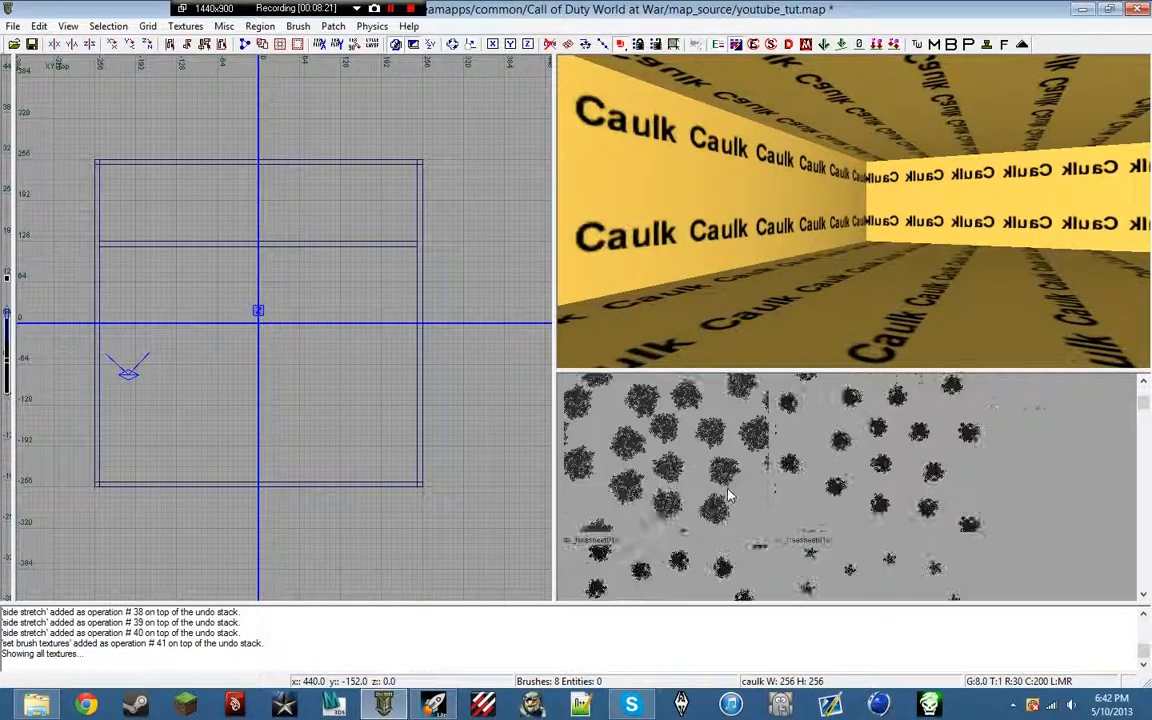
{"action": "left_click_drag", "start_coordinate": [1144, 406], "coordinate": [1147, 428]}
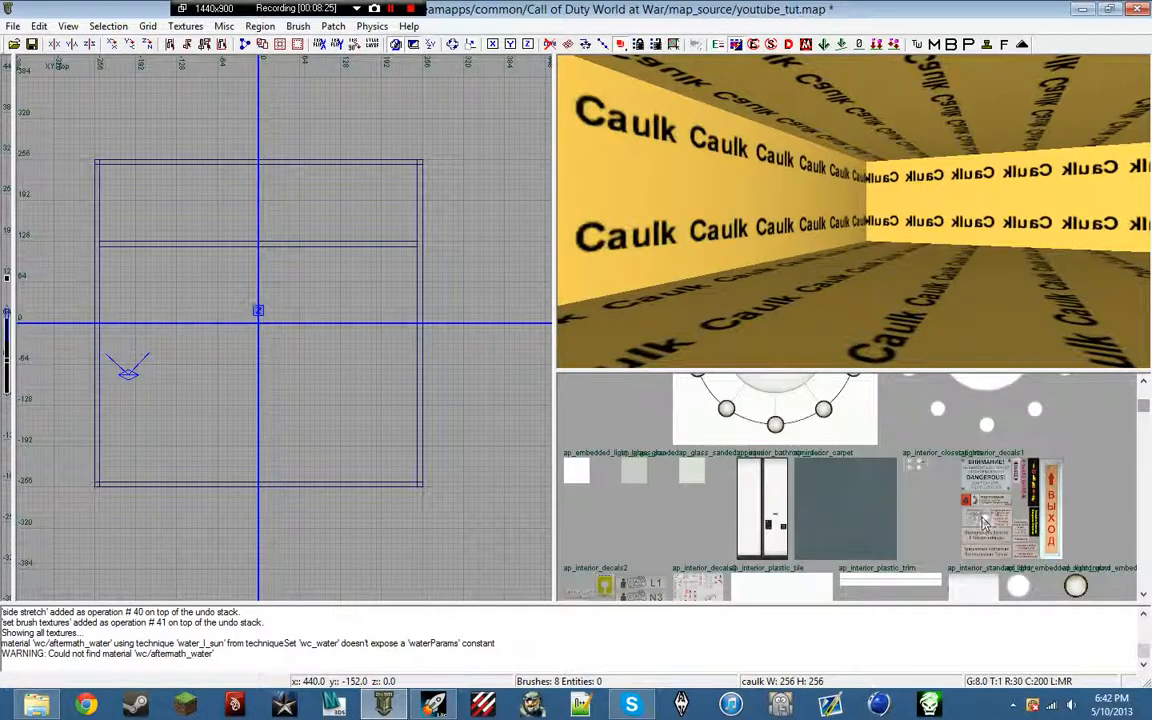
{"action": "scroll", "coordinate": [985, 522], "scroll_direction": "down", "scroll_amount": 5}
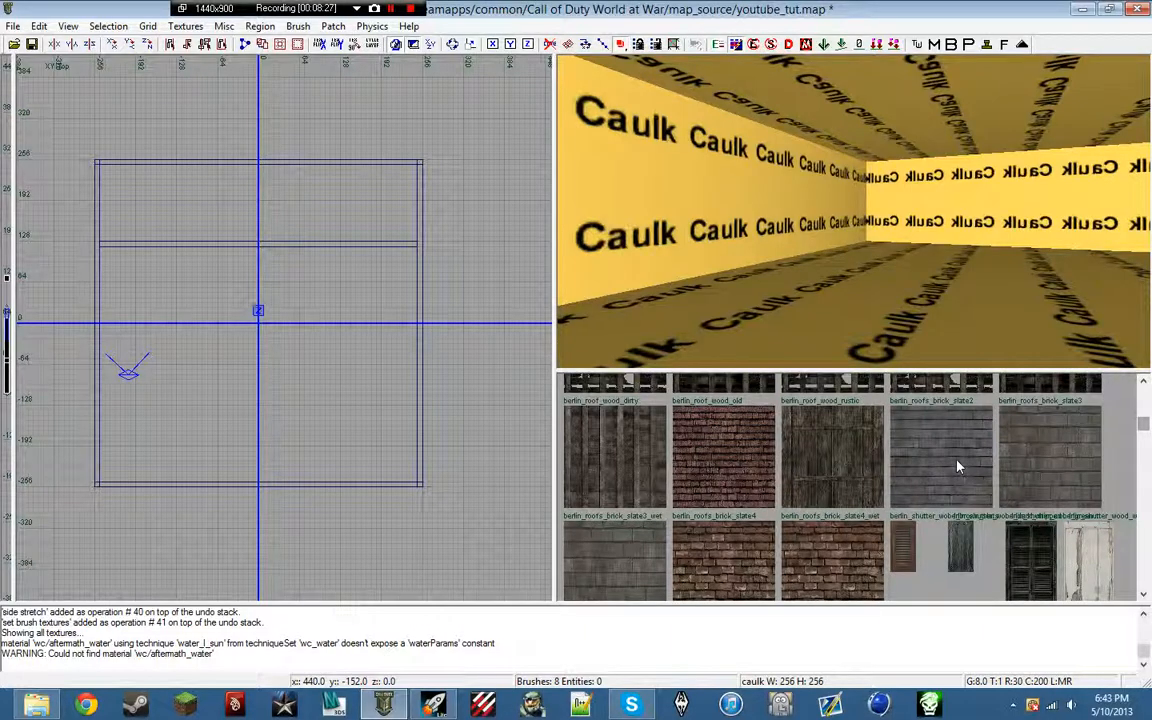
{"action": "scroll", "coordinate": [955, 465], "scroll_direction": "down", "scroll_amount": 3}
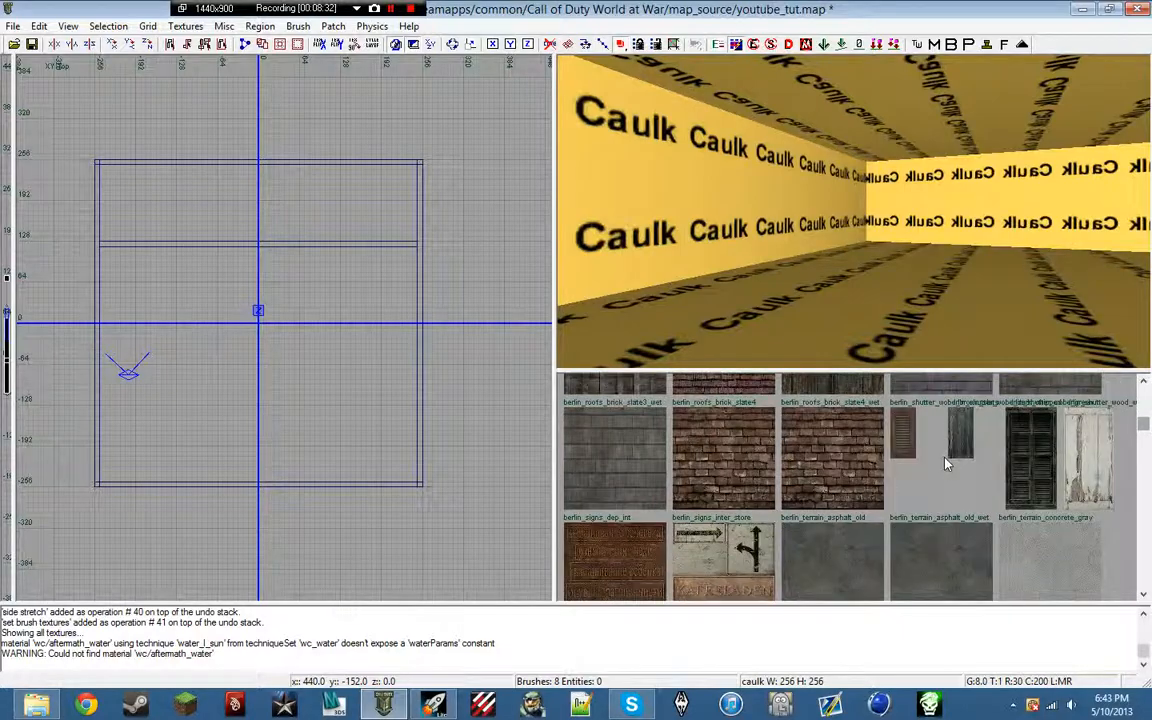
{"action": "scroll", "coordinate": [947, 463], "scroll_direction": "down", "scroll_amount": 3}
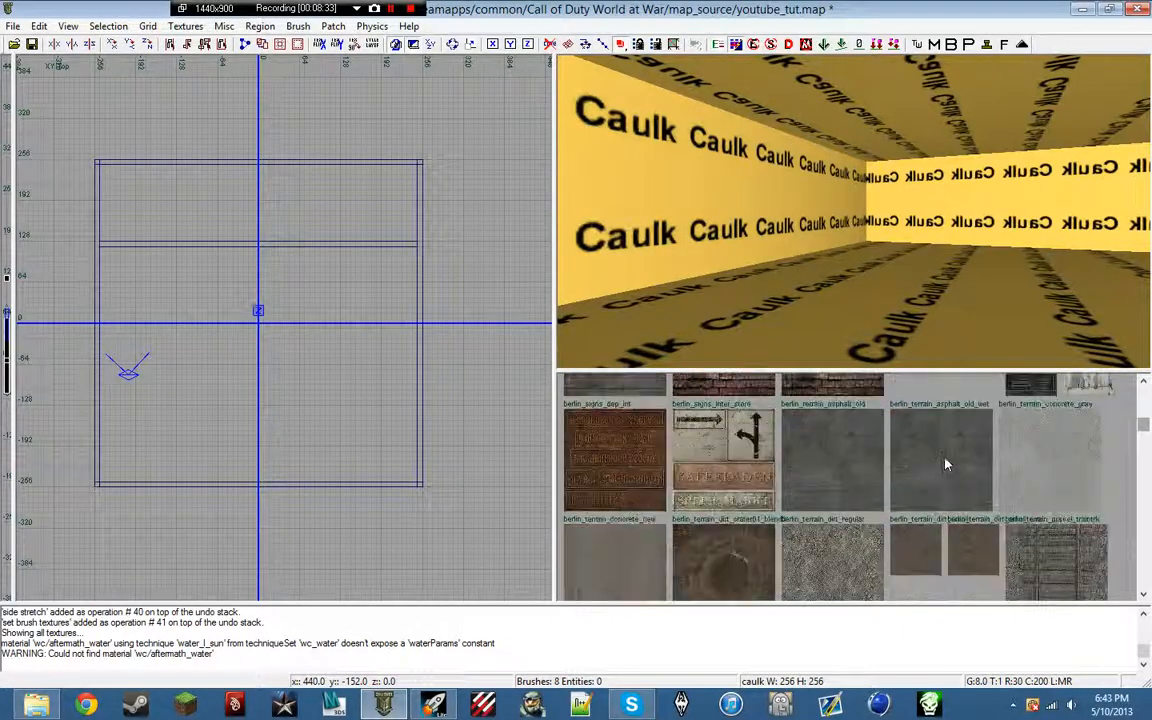
{"action": "scroll", "coordinate": [947, 463], "scroll_direction": "down", "scroll_amount": 9}
{"action": "scroll", "coordinate": [868, 465], "scroll_direction": "down", "scroll_amount": 10}
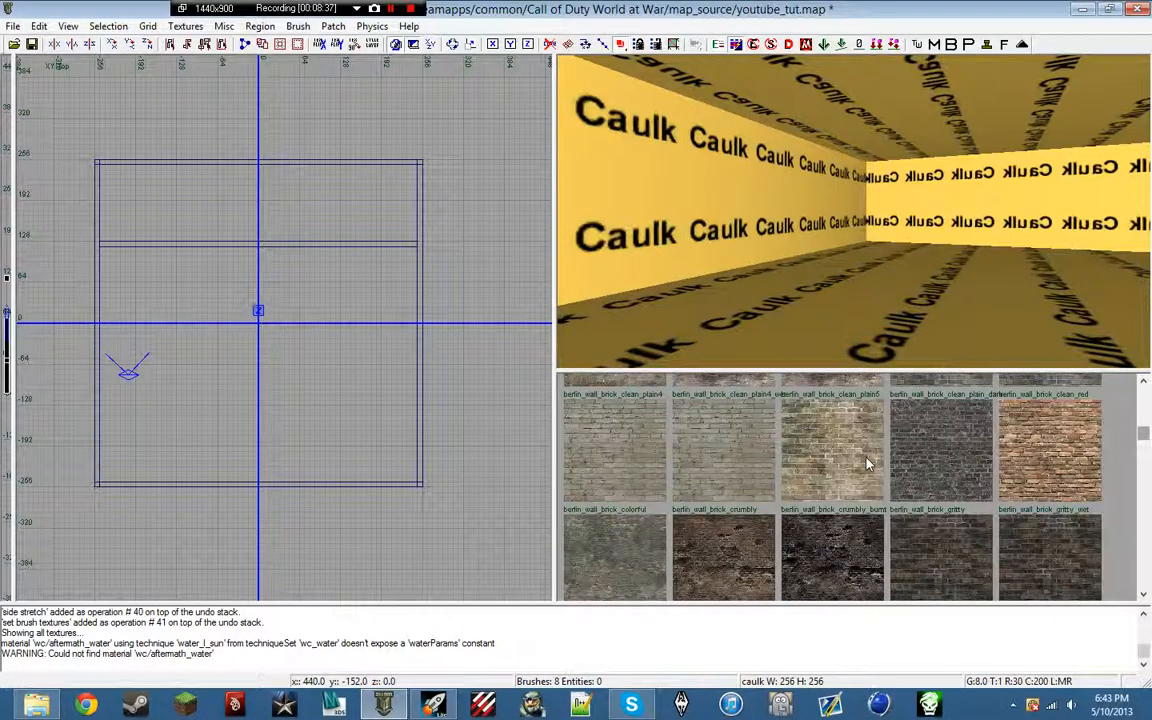
{"action": "scroll", "coordinate": [868, 464], "scroll_direction": "up", "scroll_amount": 1}
{"action": "scroll", "coordinate": [868, 464], "scroll_direction": "down", "scroll_amount": 1}
{"action": "left_click", "coordinate": [582, 413]}
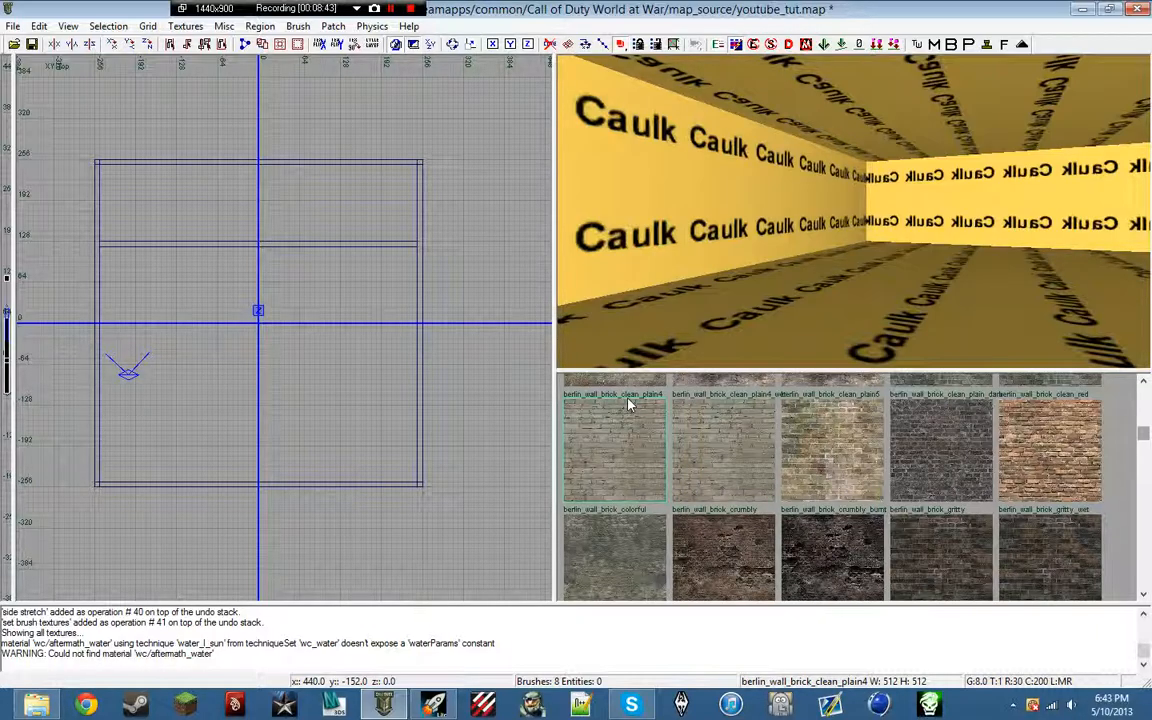
{"action": "key", "text": "Right"}
{"action": "key", "text": "a"}
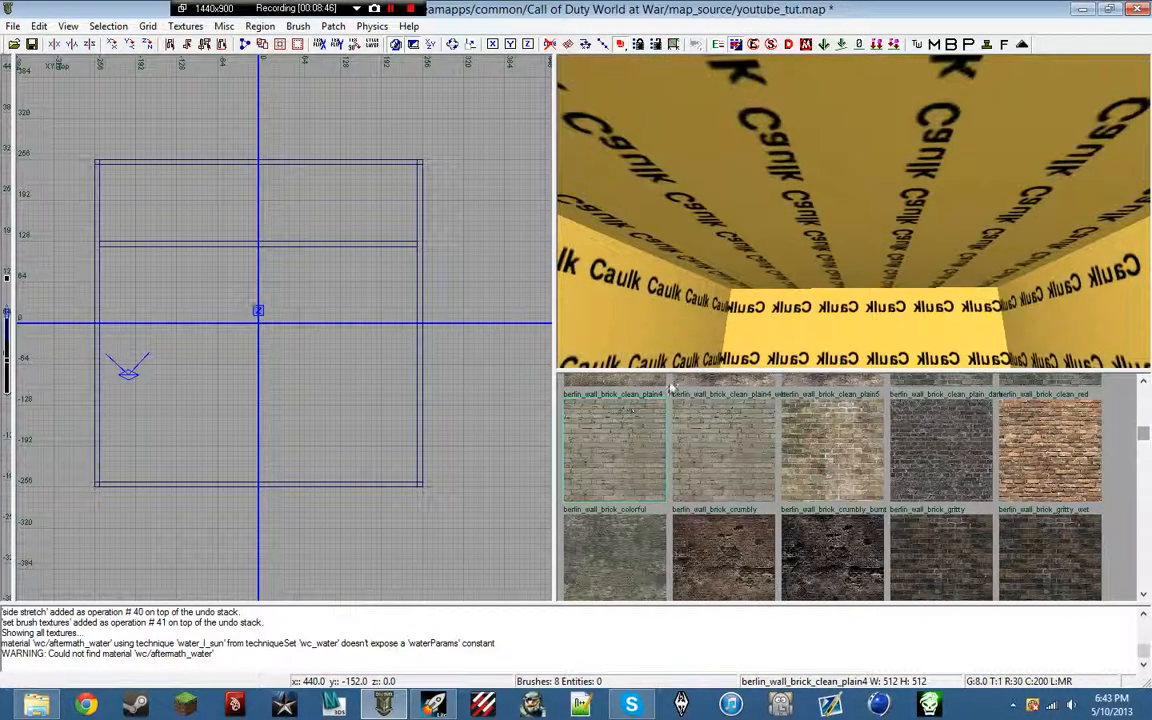
{"action": "key", "text": "z"}
{"action": "left_click", "coordinate": [1070, 230], "text": "shift"}
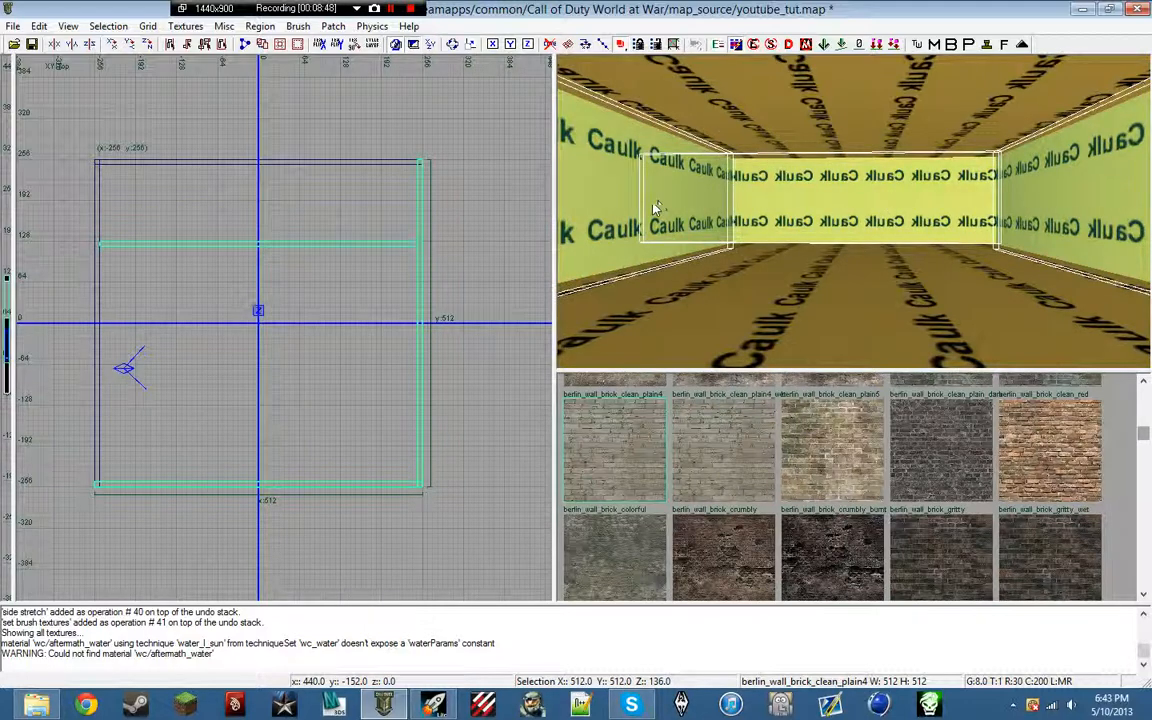
{"action": "key", "text": "Escape"}
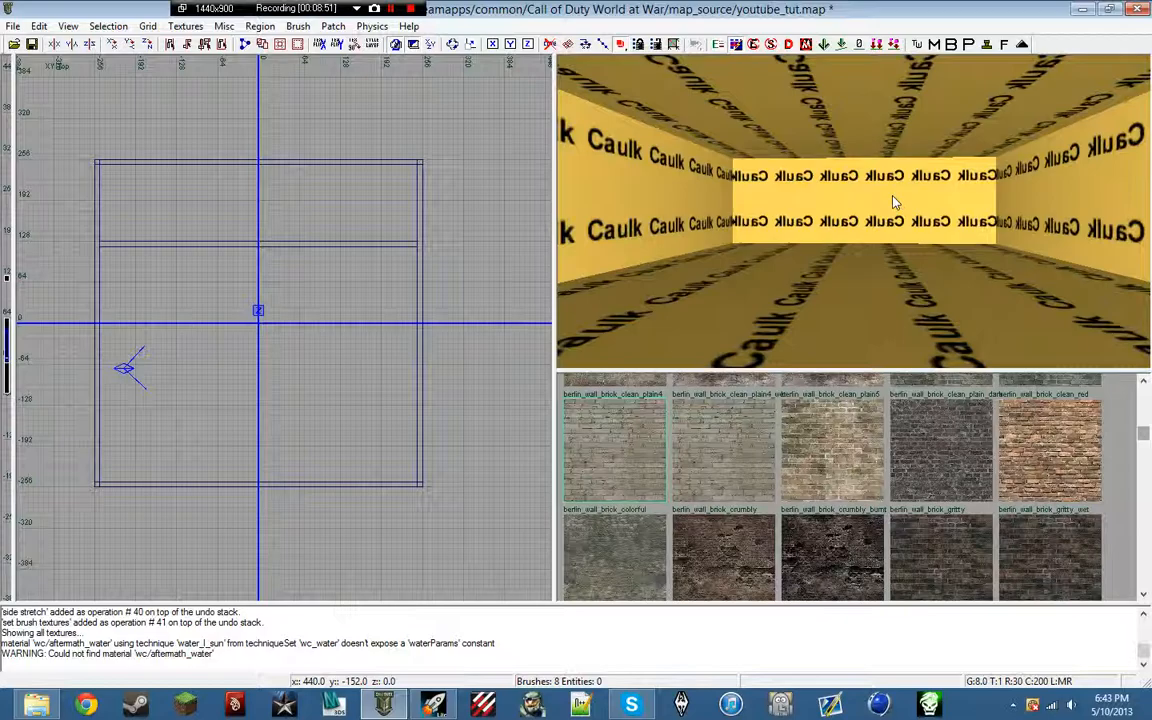
Select all the outer walls and the dividing wall in the 3D view, leaving the floor and ceiling unselected
{"action": "left_click", "coordinate": [905, 206], "text": "shift"}
{"action": "left_click", "coordinate": [680, 201], "text": "shift"}
{"action": "left_click", "coordinate": [1060, 198], "text": "shift"}
{"action": "right_click_drag", "start_coordinate": [1060, 198], "coordinate": [1060, 198]}
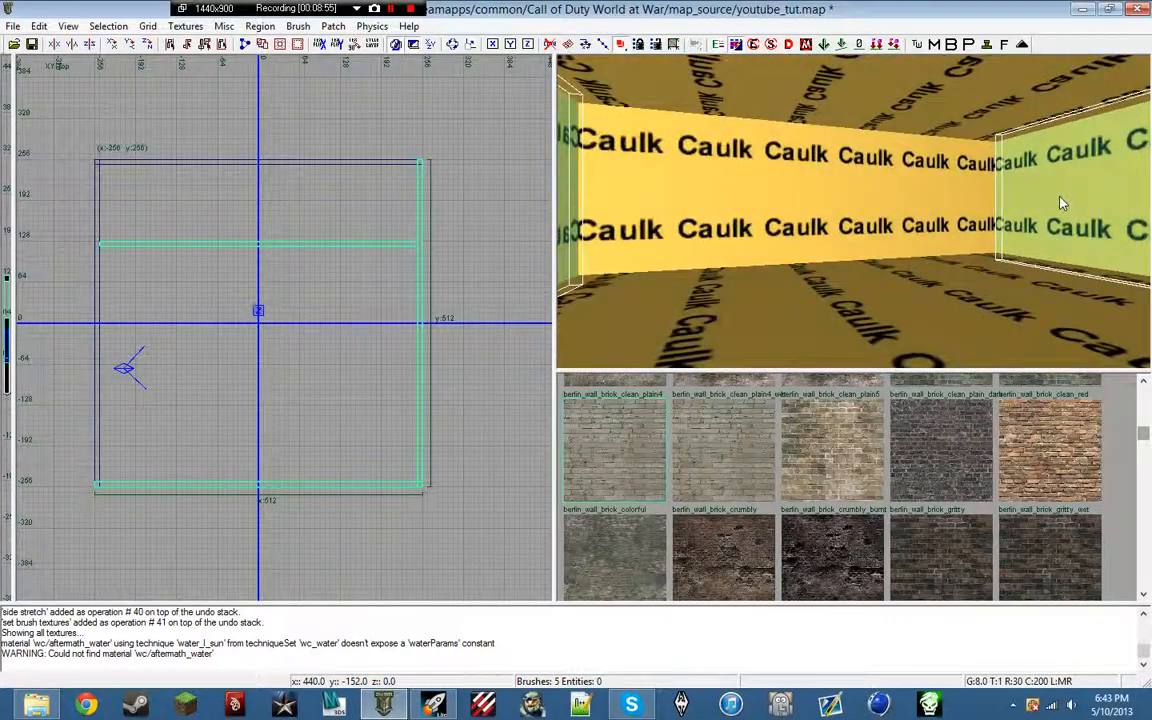
{"action": "left_click", "coordinate": [956, 204], "text": "shift"}
{"action": "mouse_move", "coordinate": [956, 209]}
{"action": "right_mouse_down"}
{"action": "mouse_move", "coordinate": [1028, 208]}
{"action": "mouse_move", "coordinate": [957, 208]}
{"action": "mouse_move", "coordinate": [957, 220]}
{"action": "right_mouse_up"}
{"action": "left_click", "coordinate": [957, 218], "text": "shift"}
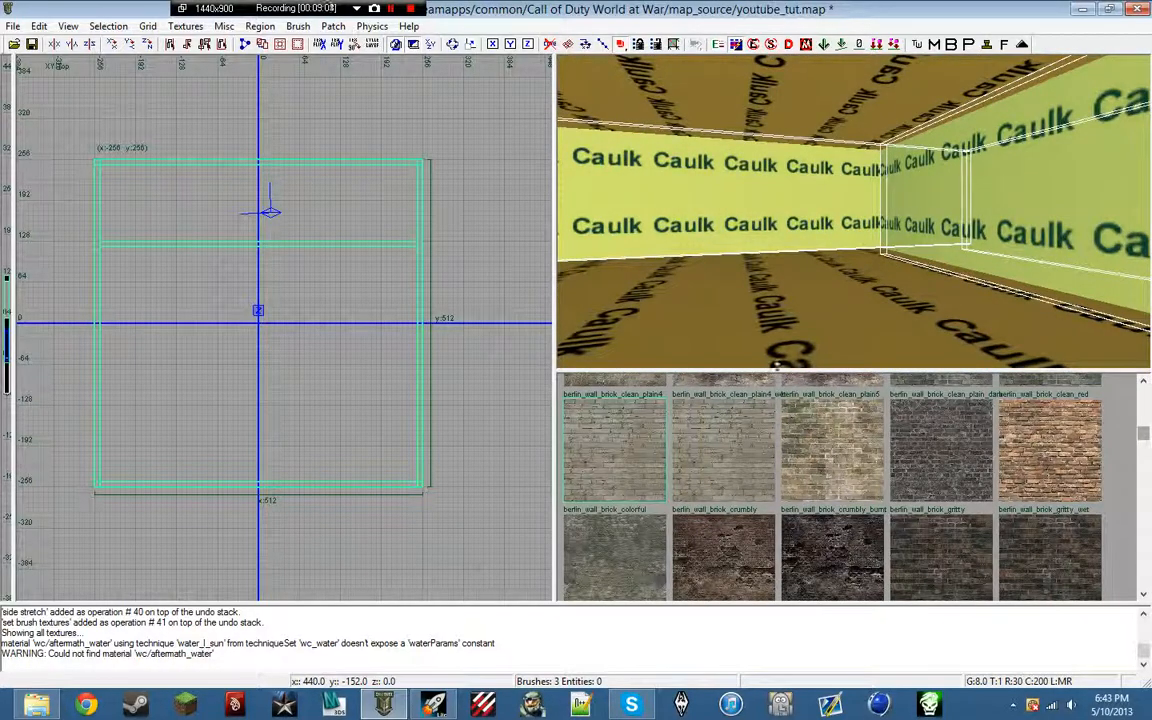
Apply the berlin_wall_brick_clean_plain4 texture to the selected walls, deselect them and look around the room
{"action": "left_click", "coordinate": [651, 447]}
{"action": "key", "text": "Escape"}
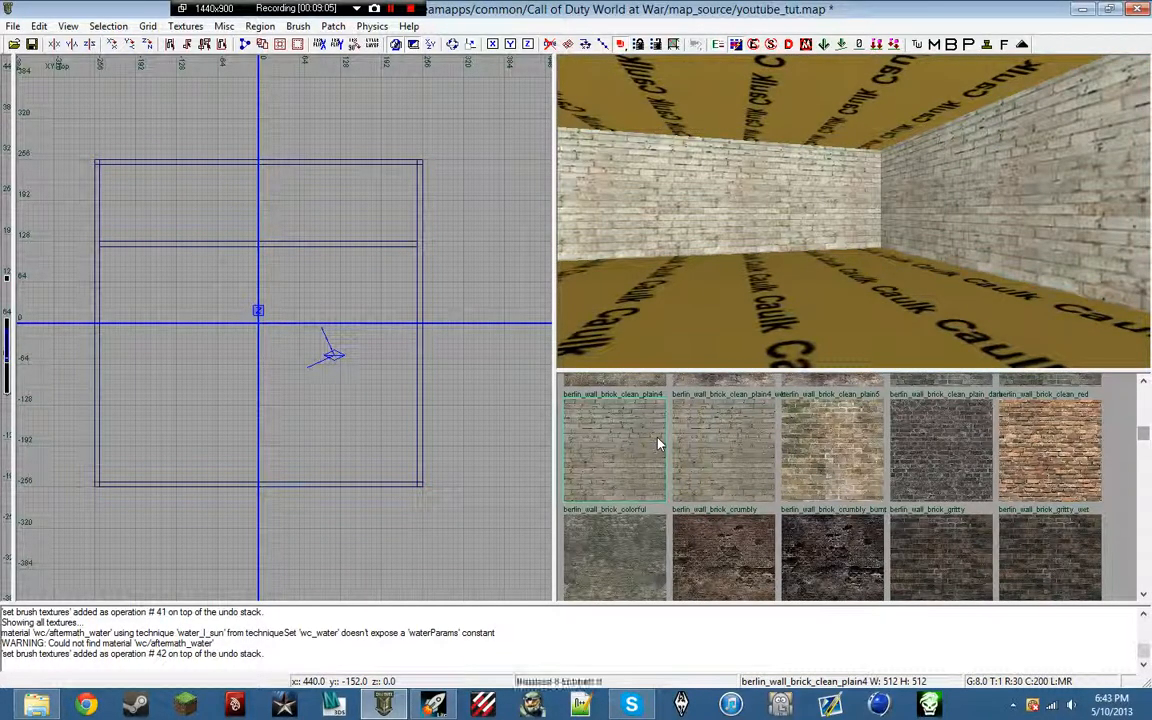
{"action": "right_click_drag", "start_coordinate": [658, 444], "coordinate": [658, 444]}
{"action": "key", "text": "Left"}
{"action": "key", "text": "Right"}
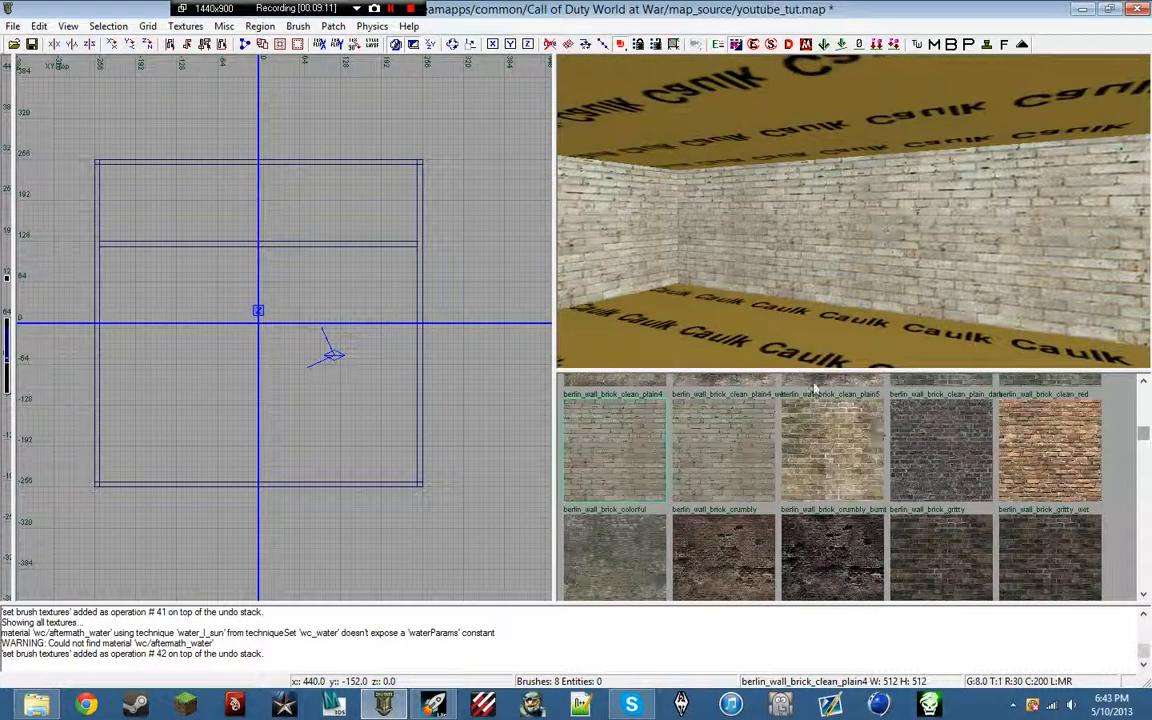
Filter the textures to floor usage, apply berlin_floors_concrete_tile5 to the room's floor brush and deselect it
{"action": "left_click", "coordinate": [185, 26]}
{"action": "mouse_move", "coordinate": [290, 267]}
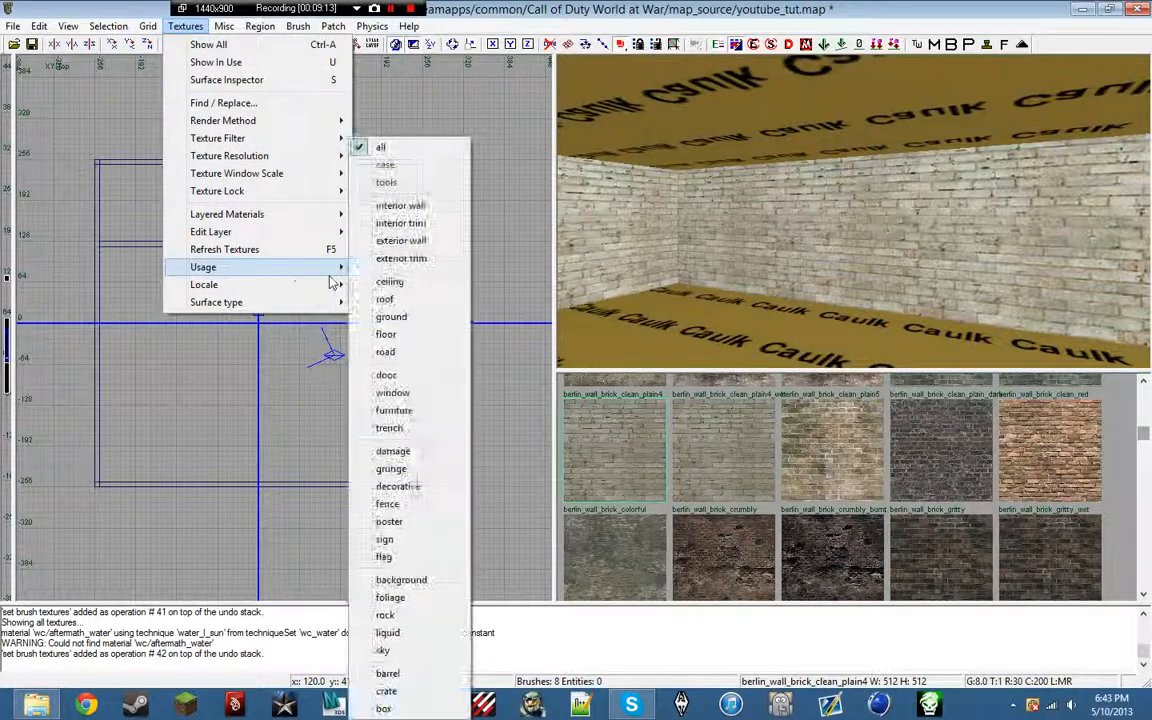
{"action": "left_click", "coordinate": [427, 326]}
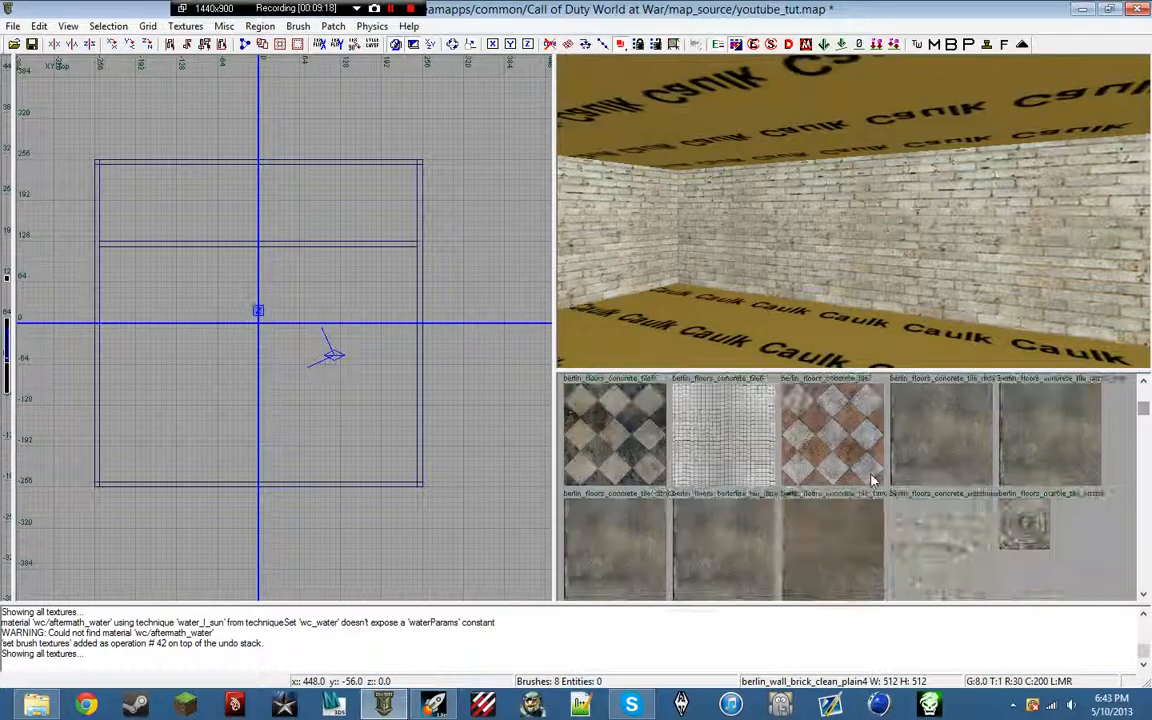
{"action": "key", "text": "z"}
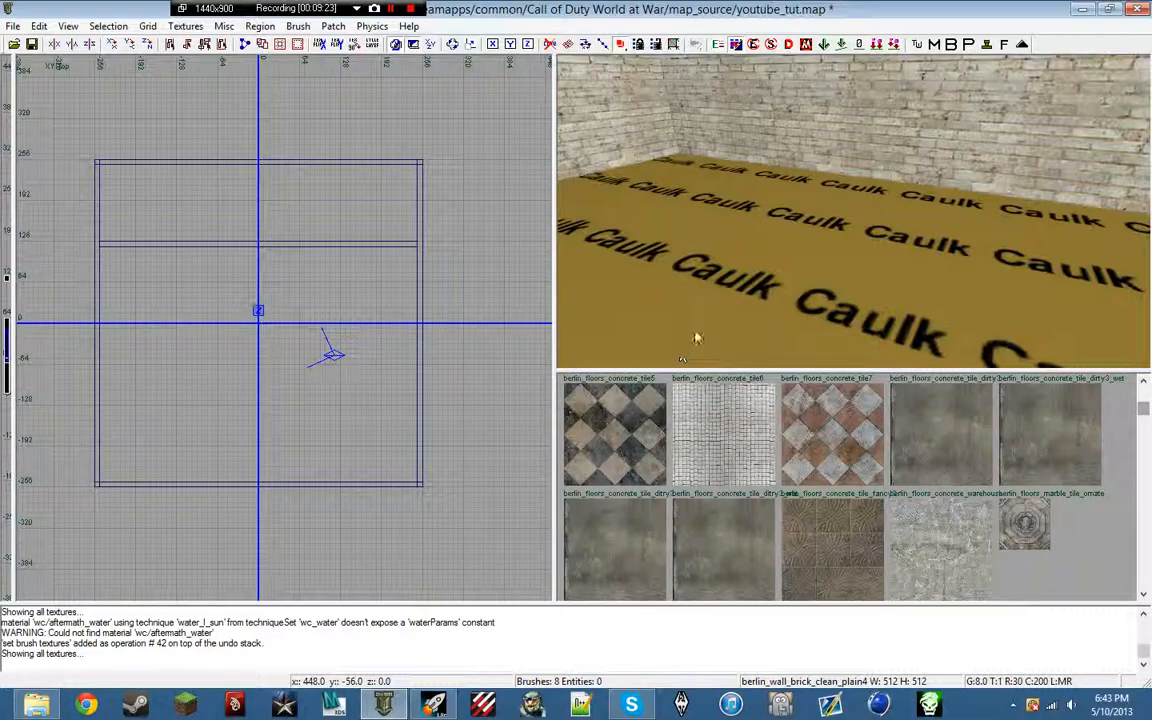
{"action": "left_click", "coordinate": [726, 292], "text": "shift"}
{"action": "left_click", "coordinate": [612, 470]}
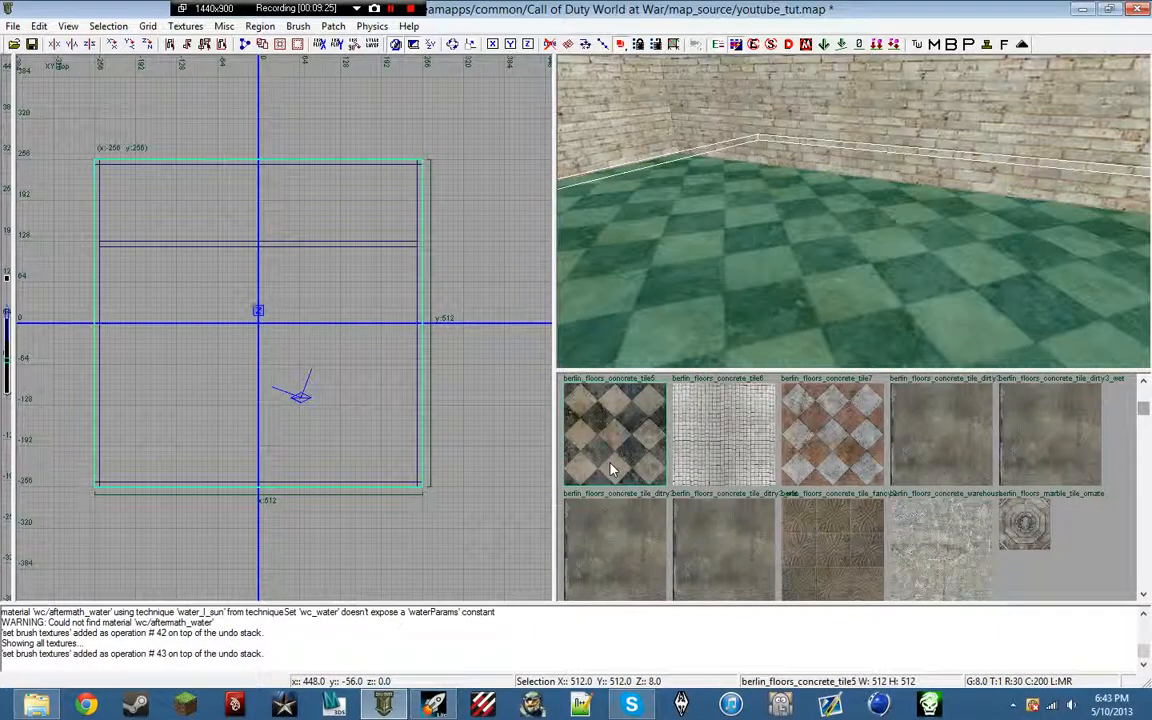
{"action": "key", "text": "Escape"}
Filter the textures to ceiling usage, apply berlin_ceilings_metal2 to the room's ceiling brush and deselect it
{"action": "key", "text": "a"}
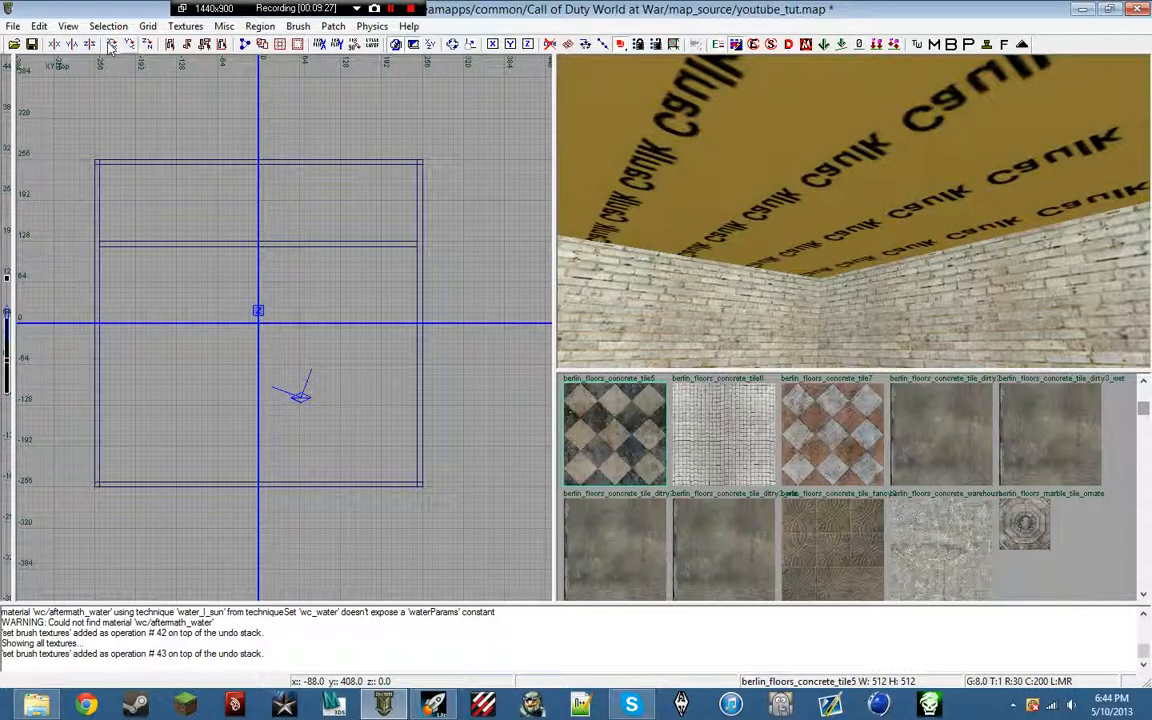
{"action": "left_click", "coordinate": [188, 27]}
{"action": "mouse_move", "coordinate": [232, 268]}
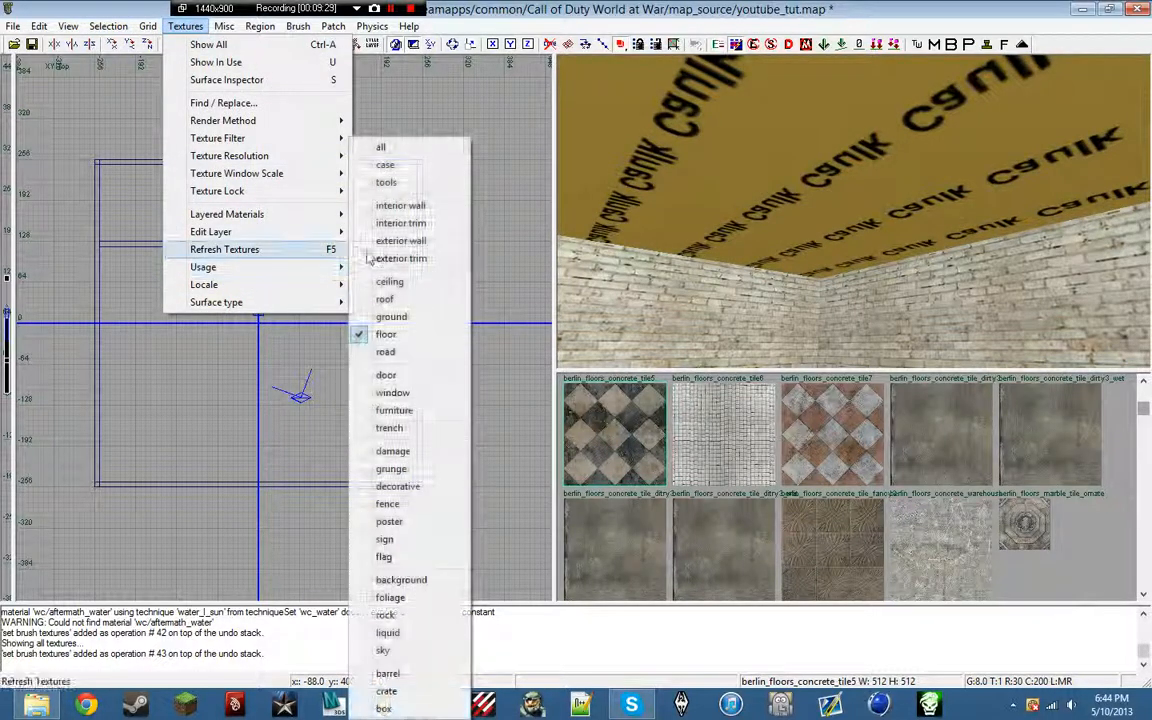
{"action": "left_click", "coordinate": [390, 282]}
{"action": "scroll", "coordinate": [918, 465], "scroll_direction": "down", "scroll_amount": 2}
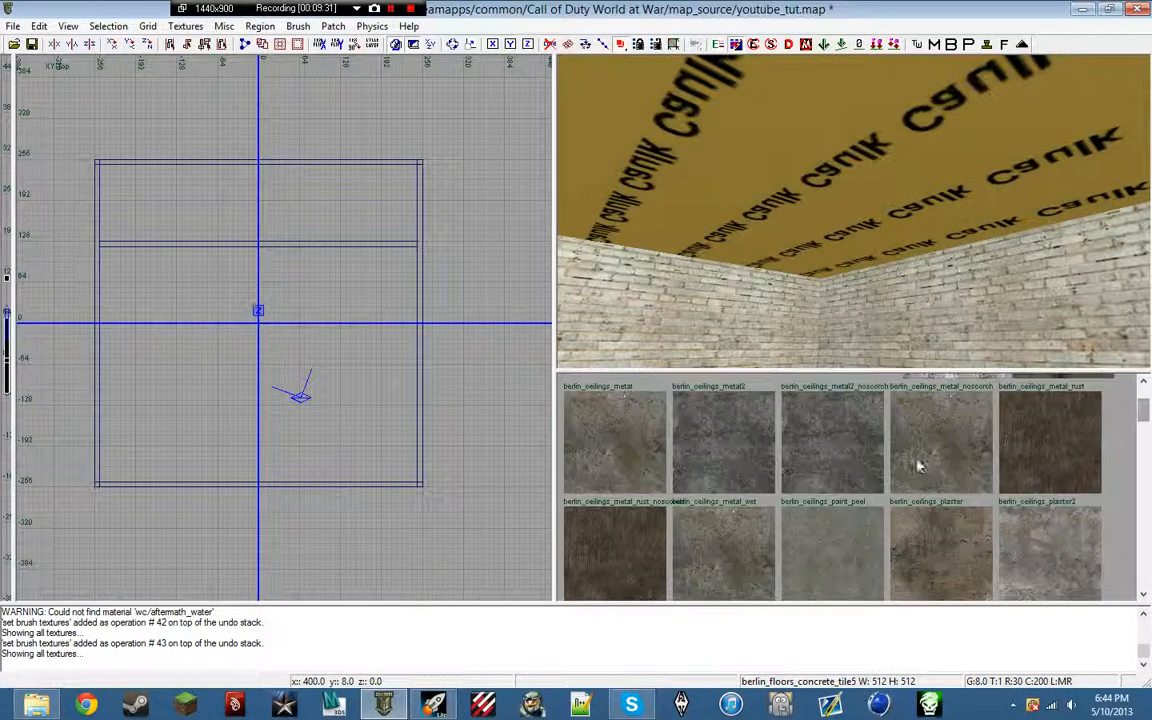
{"action": "left_click", "coordinate": [814, 254], "text": "shift"}
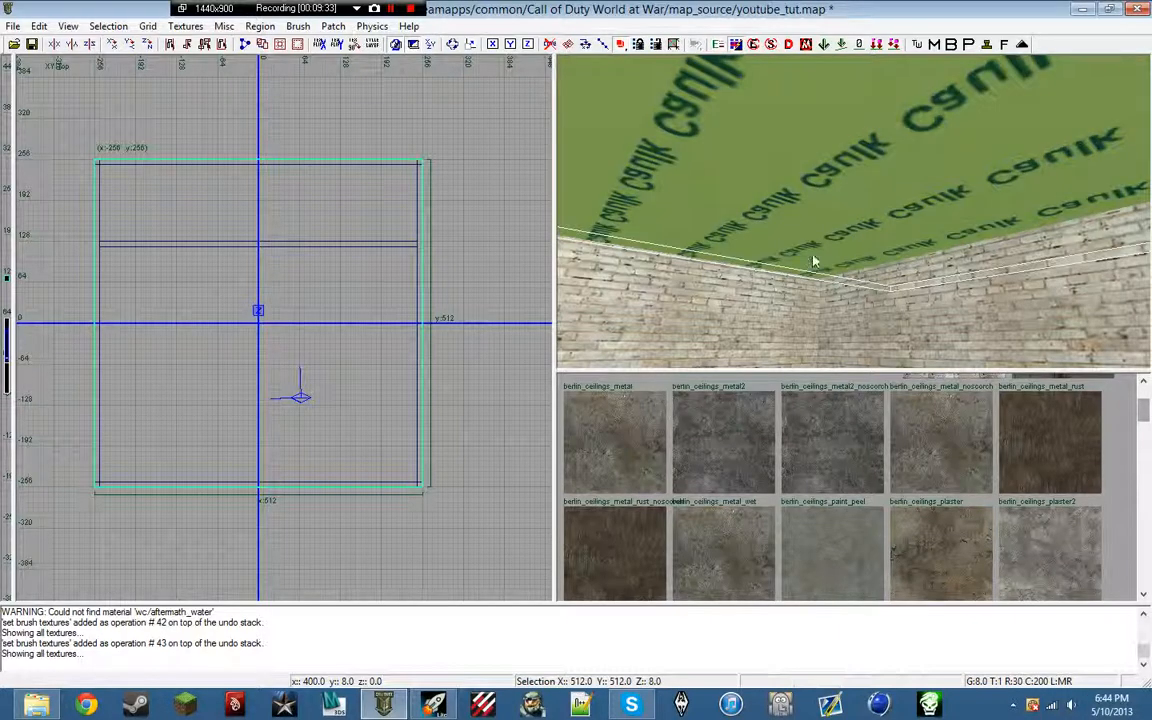
{"action": "left_click", "coordinate": [729, 443]}
{"action": "key", "text": "Escape"}
{"action": "mouse_move", "coordinate": [760, 290]}
{"action": "right_mouse_down"}
{"action": "mouse_move", "coordinate": [845, 335]}
{"action": "mouse_move", "coordinate": [780, 325]}
{"action": "mouse_move", "coordinate": [770, 360]}
{"action": "mouse_move", "coordinate": [720, 290]}
{"action": "mouse_move", "coordinate": [790, 310]}
{"action": "mouse_move", "coordinate": [670, 295]}
{"action": "mouse_move", "coordinate": [760, 310]}
{"action": "mouse_move", "coordinate": [820, 225]}
{"action": "mouse_move", "coordinate": [745, 155]}
{"action": "mouse_move", "coordinate": [780, 225]}
{"action": "mouse_move", "coordinate": [850, 220]}
{"action": "mouse_move", "coordinate": [820, 200]}
{"action": "mouse_move", "coordinate": [780, 215]}
{"action": "mouse_move", "coordinate": [880, 235]}
{"action": "mouse_move", "coordinate": [870, 200]}
{"action": "mouse_move", "coordinate": [890, 215]}
{"action": "mouse_move", "coordinate": [880, 235]}
{"action": "right_mouse_up"}
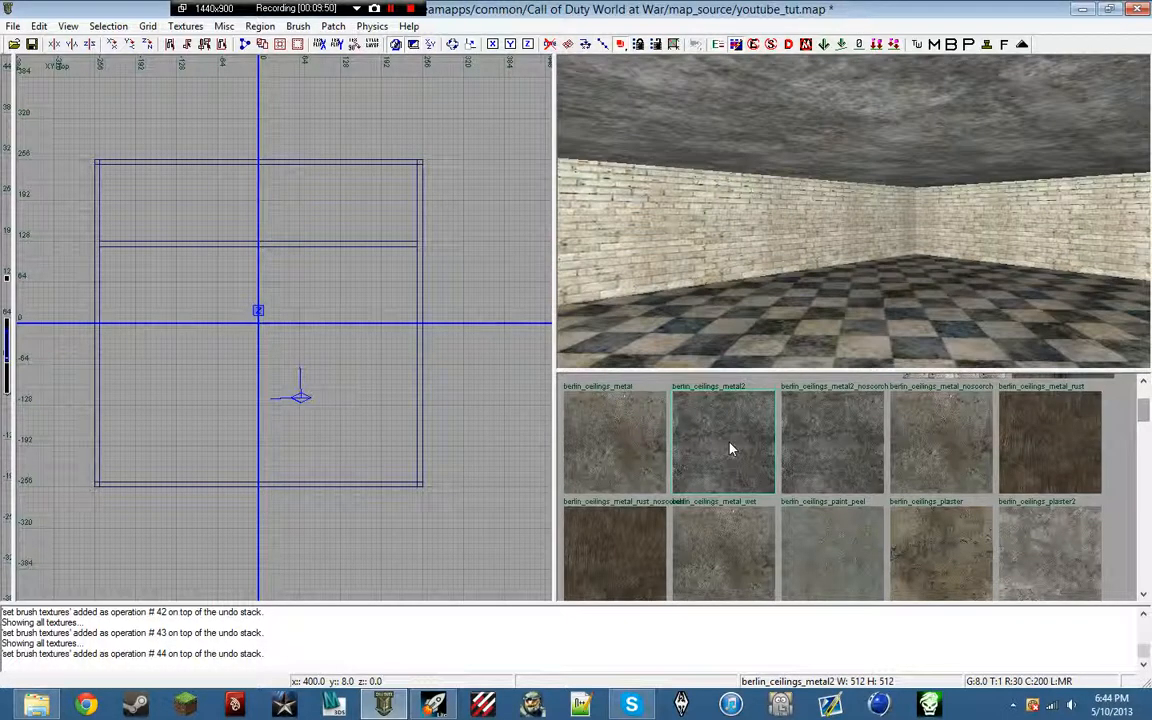